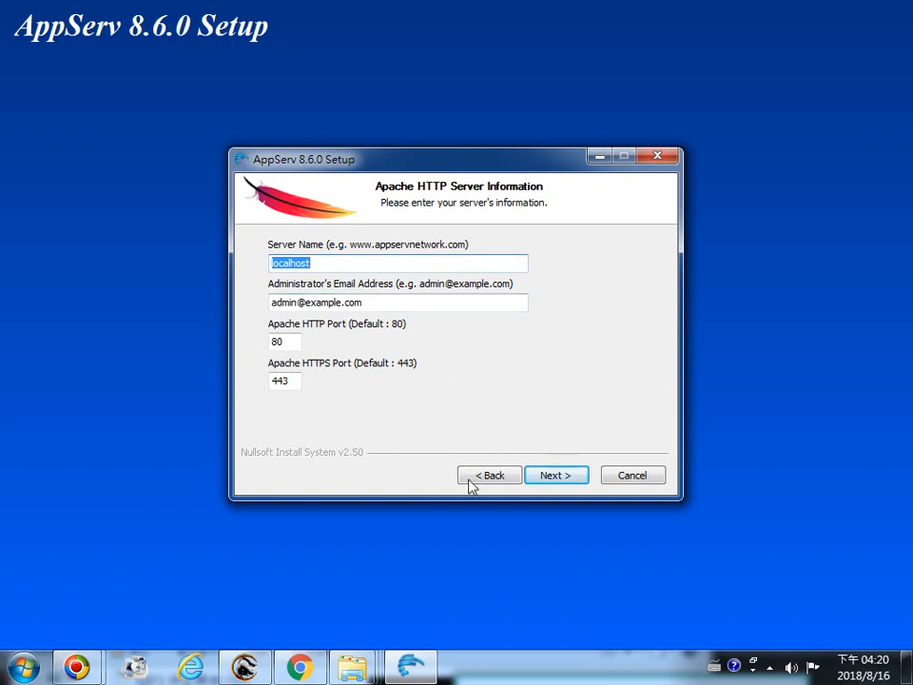
# Review the online guide's Apache HTTP Server Information instructions in the browser, comparing them with the setup dialog
pyautogui.moveTo(311, 673)
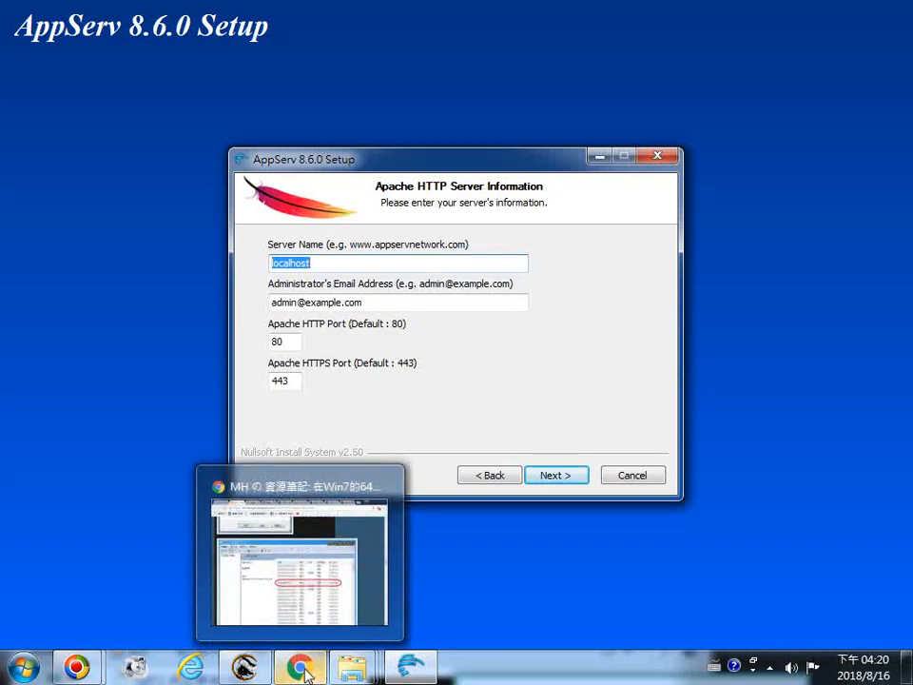
pyautogui.click(304, 479)
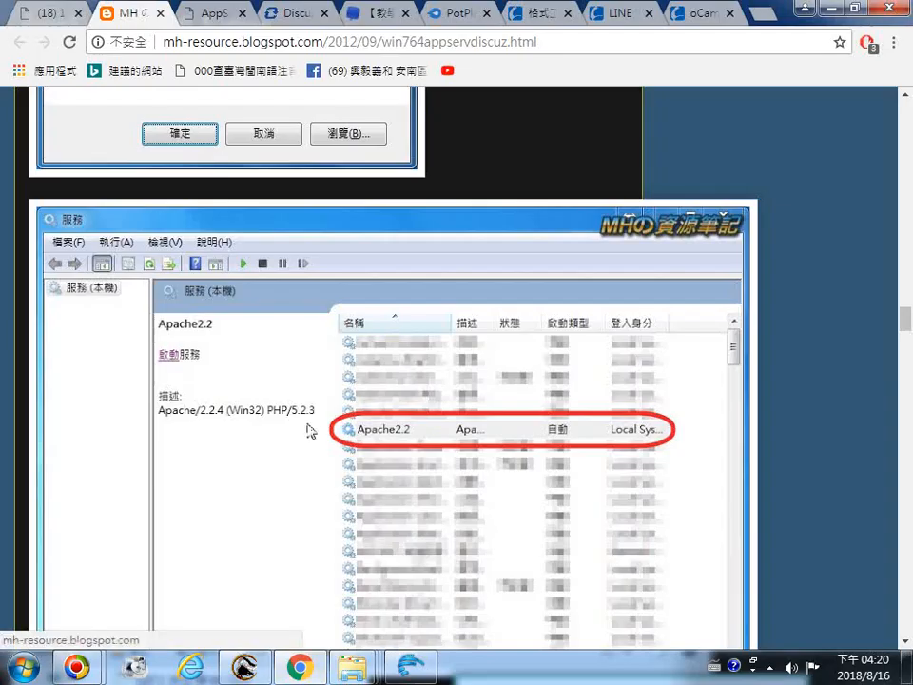
pyautogui.scroll(15, 306, 425)
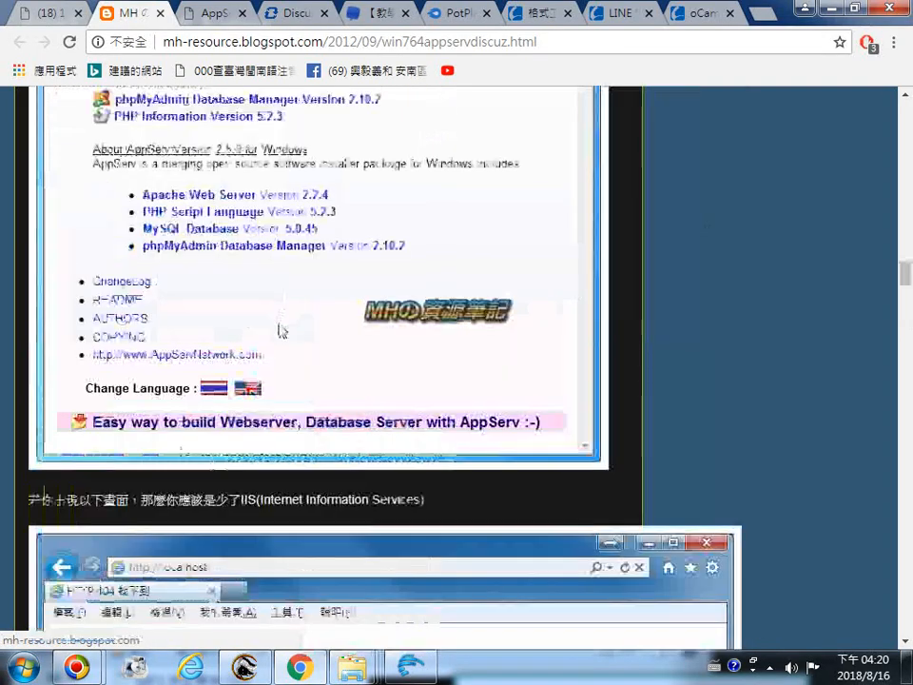
pyautogui.scroll(5, 262, 400)
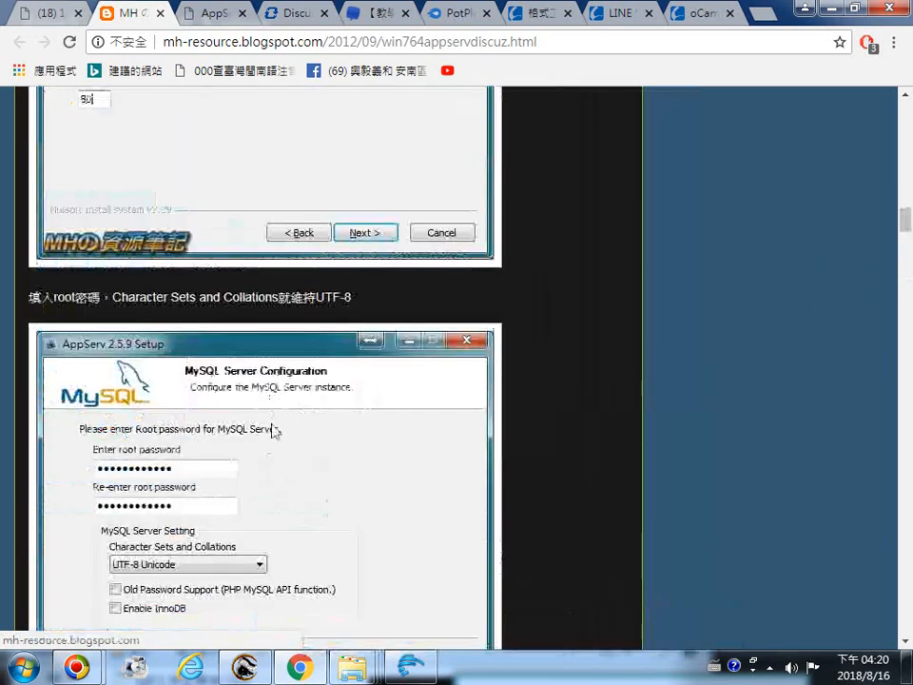
pyautogui.scroll(4, 254, 456)
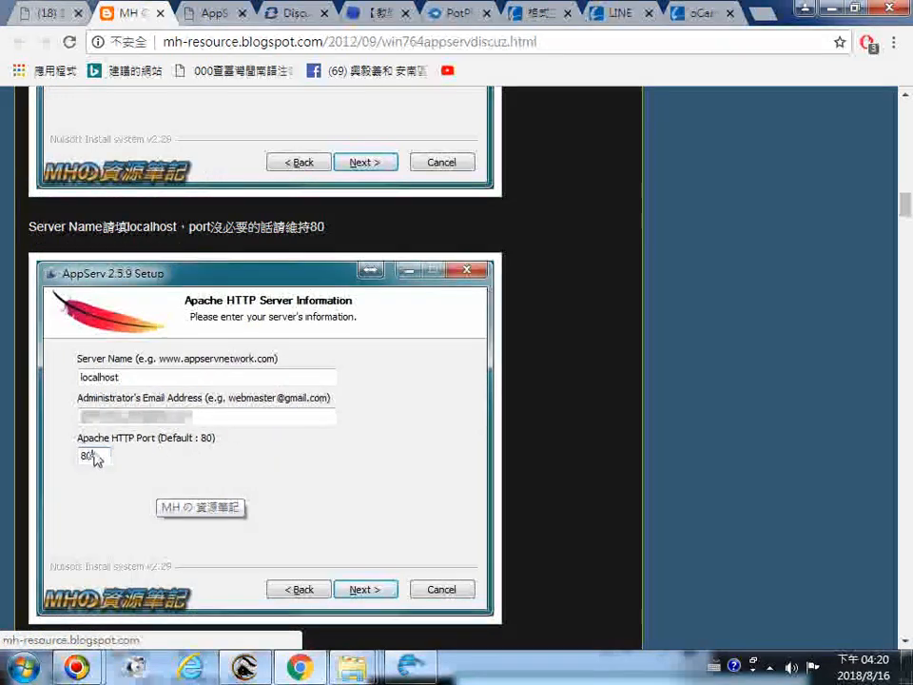
pyautogui.scroll(3, 248, 428)
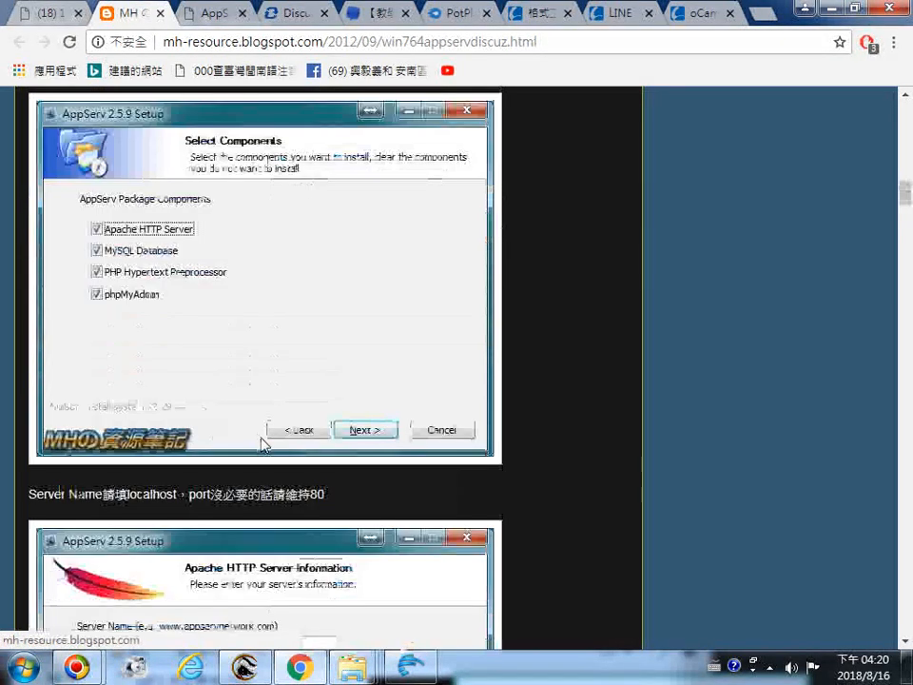
pyautogui.scroll(-3, 266, 447)
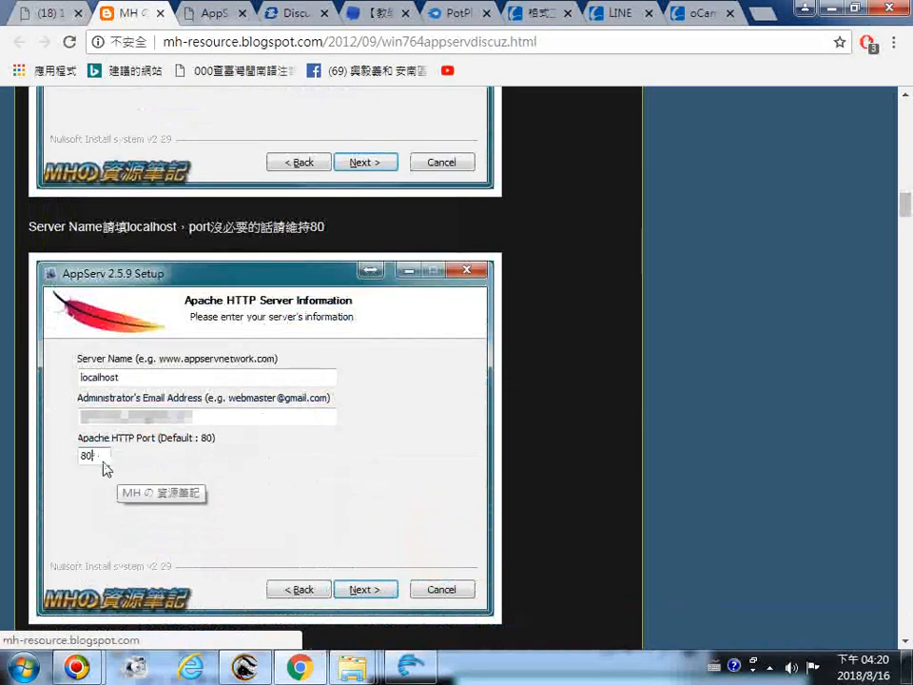
pyautogui.click(410, 666)
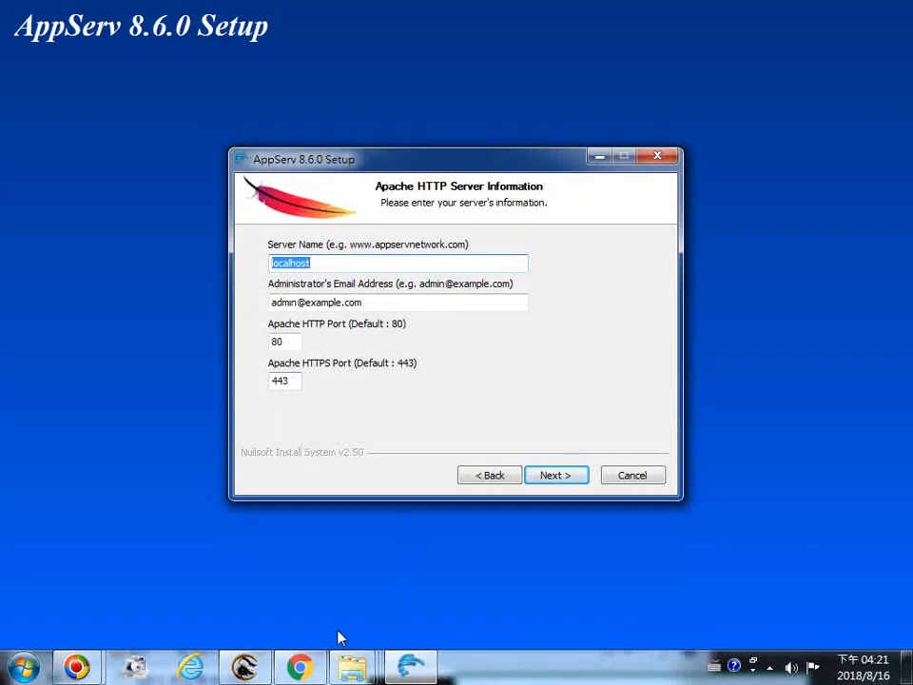
pyautogui.click(293, 677)
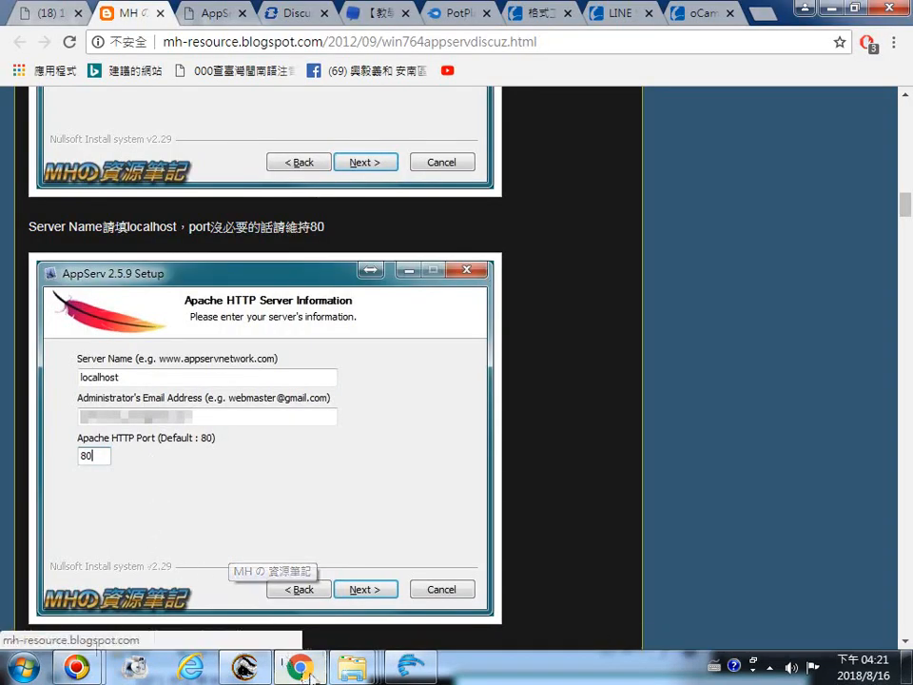
pyautogui.click(404, 672)
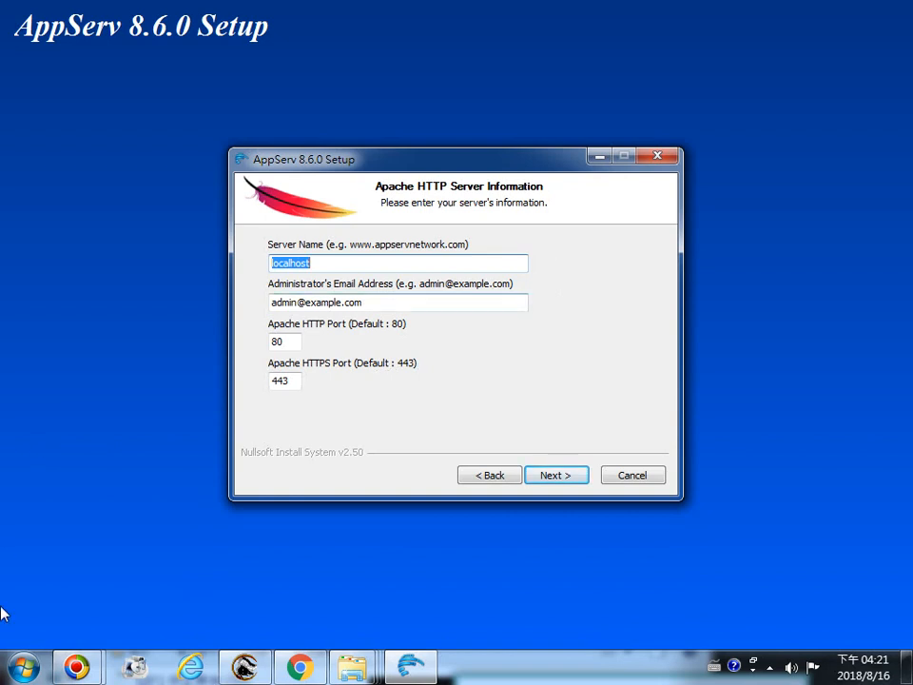
# Open Paint, paste the captured screenshot of the setup dialog into a new image, and minimize it
pyautogui.click(24, 666)
pyautogui.click(66, 145)
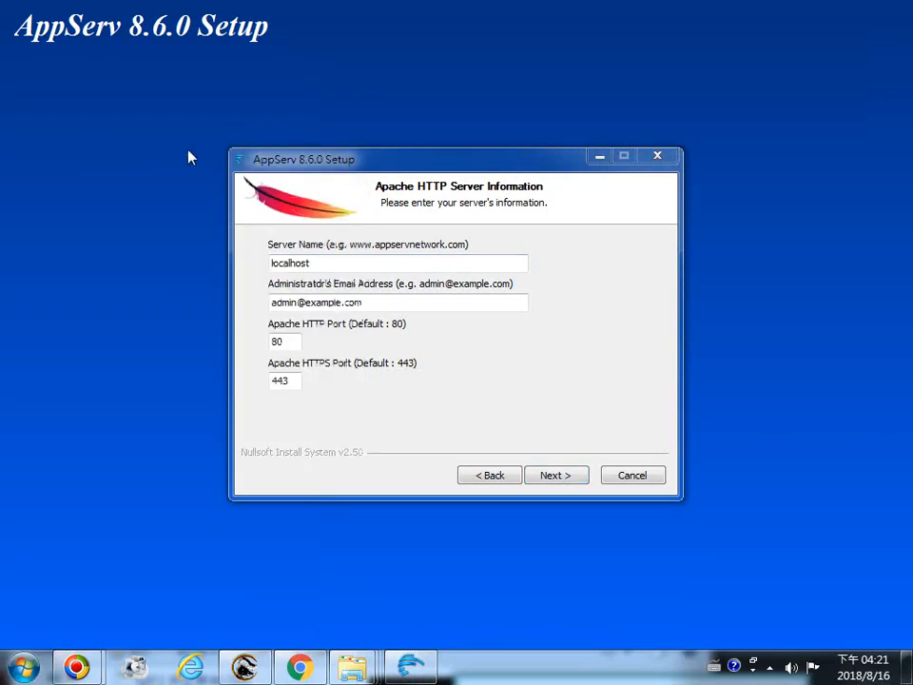
pyautogui.click(24, 91)
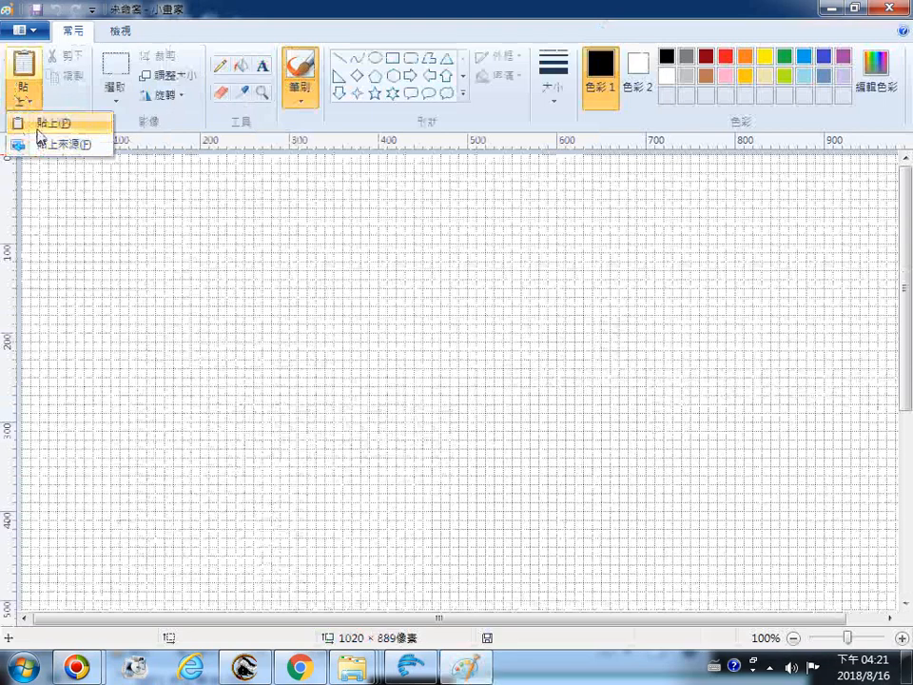
pyautogui.click(19, 126)
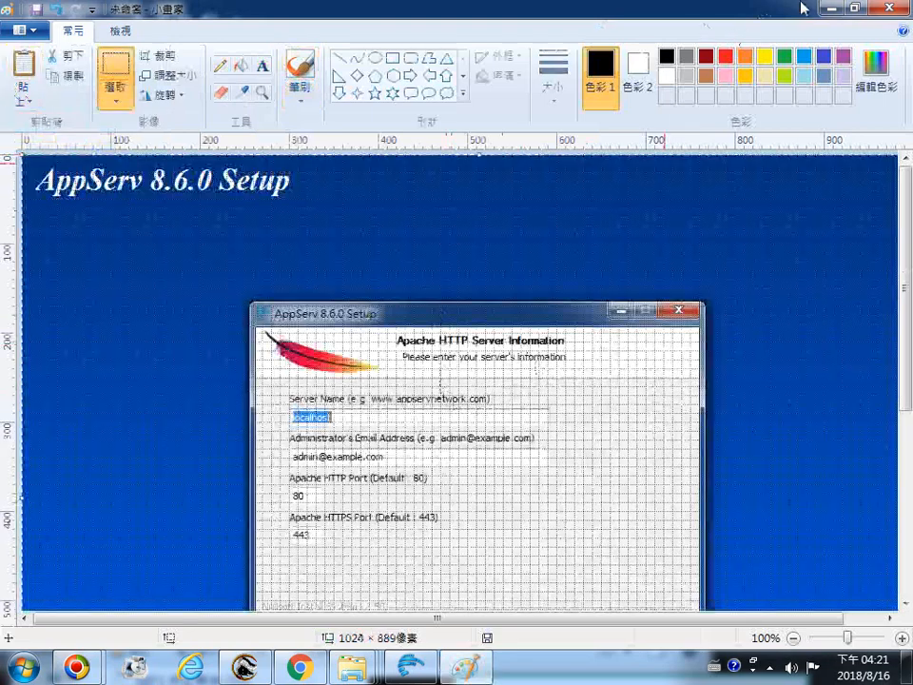
pyautogui.click(832, 7)
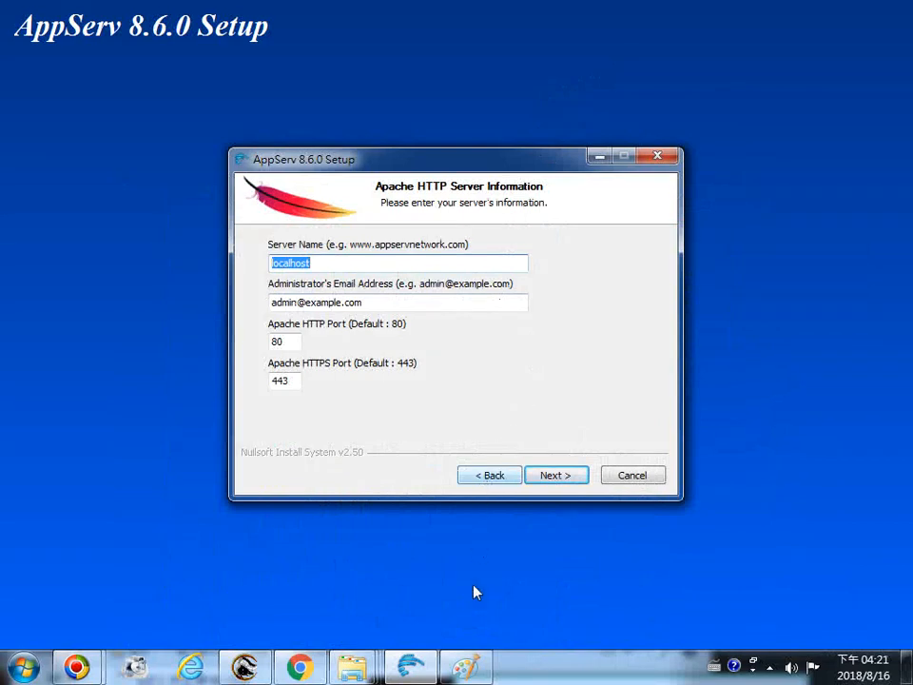
# Accept the Apache server settings localhost, port 80 and HTTPS port 443 and continue to MySQL configuration
pyautogui.click(554, 476)
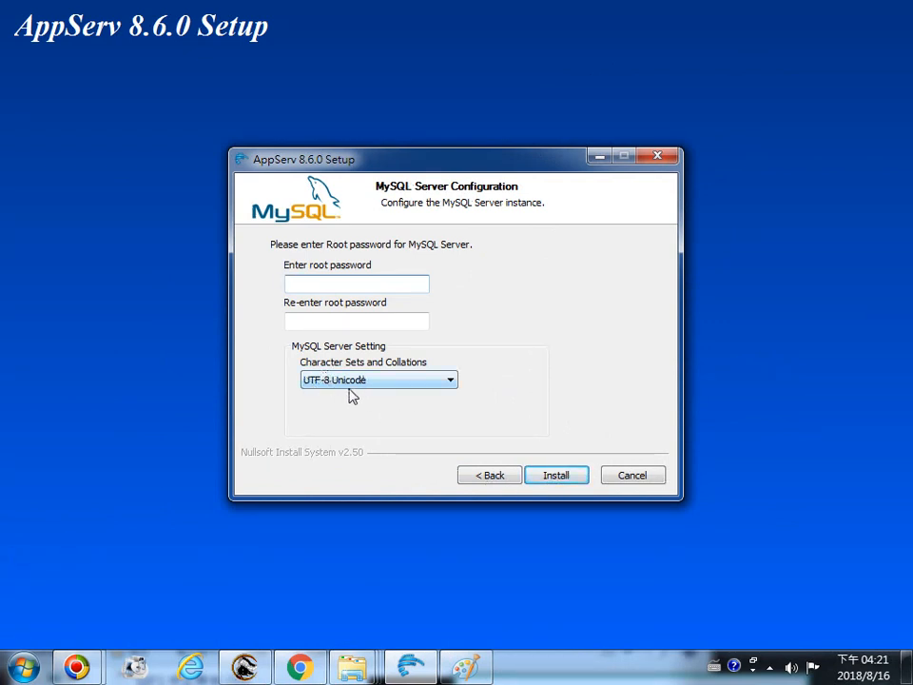
# Enter and confirm the MySQL root password, keep UTF-8 Unicode character set, and start the installation
pyautogui.click(304, 286)
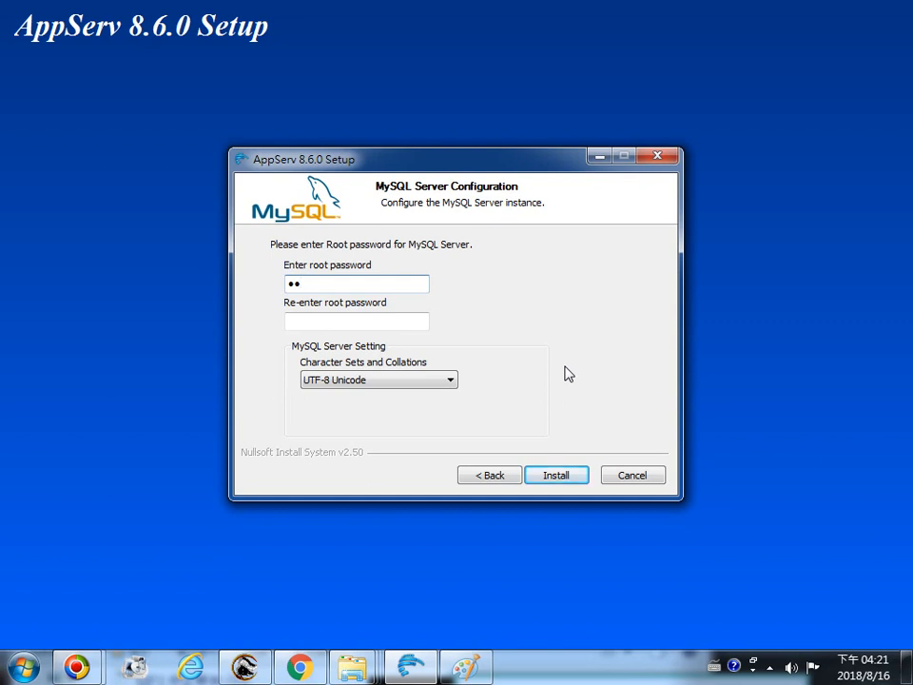
pyautogui.click(326, 328)
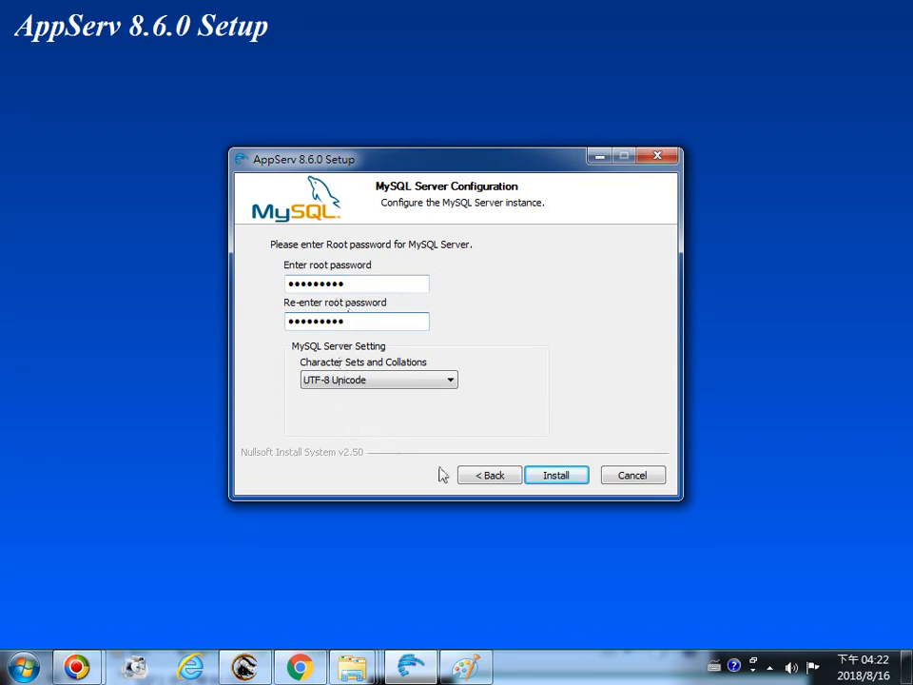
pyautogui.click(561, 477)
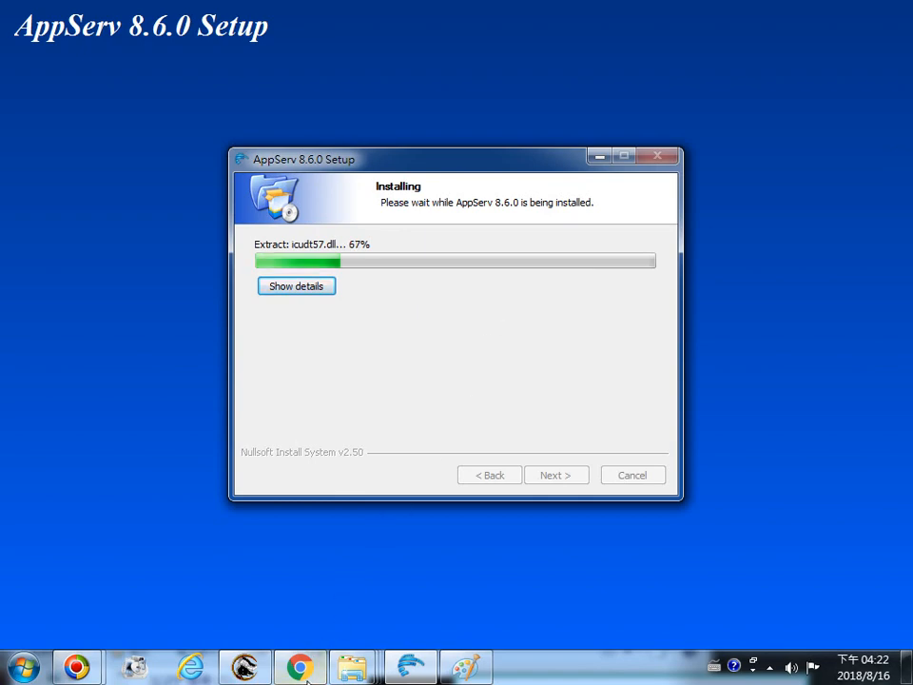
# Bring up the SP PHD U3 (J:) Explorer window and browse its folder list while installation runs
pyautogui.moveTo(352, 672)
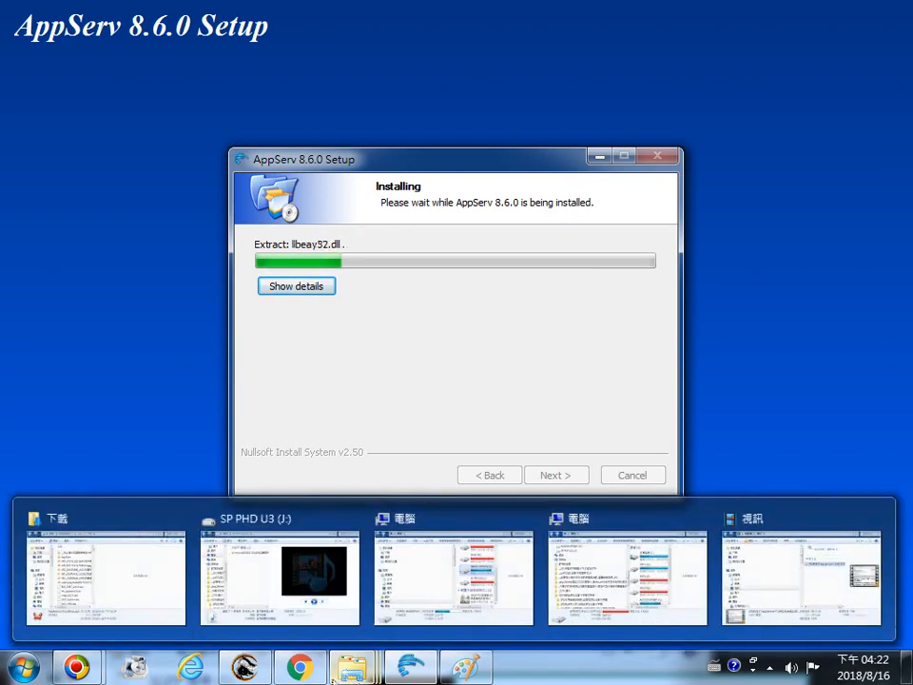
pyautogui.moveTo(274, 532)
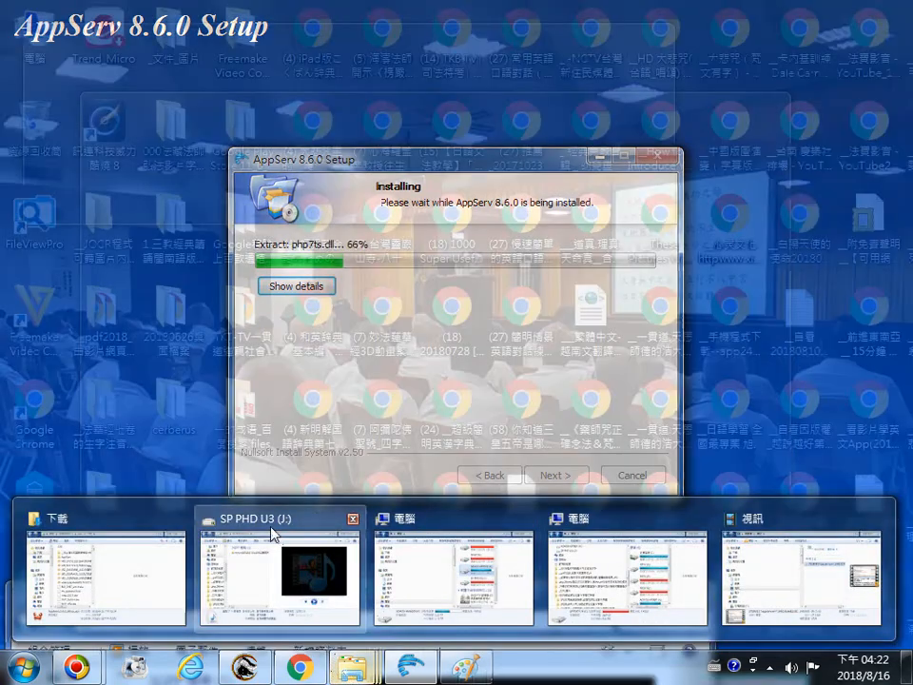
pyautogui.click(277, 522)
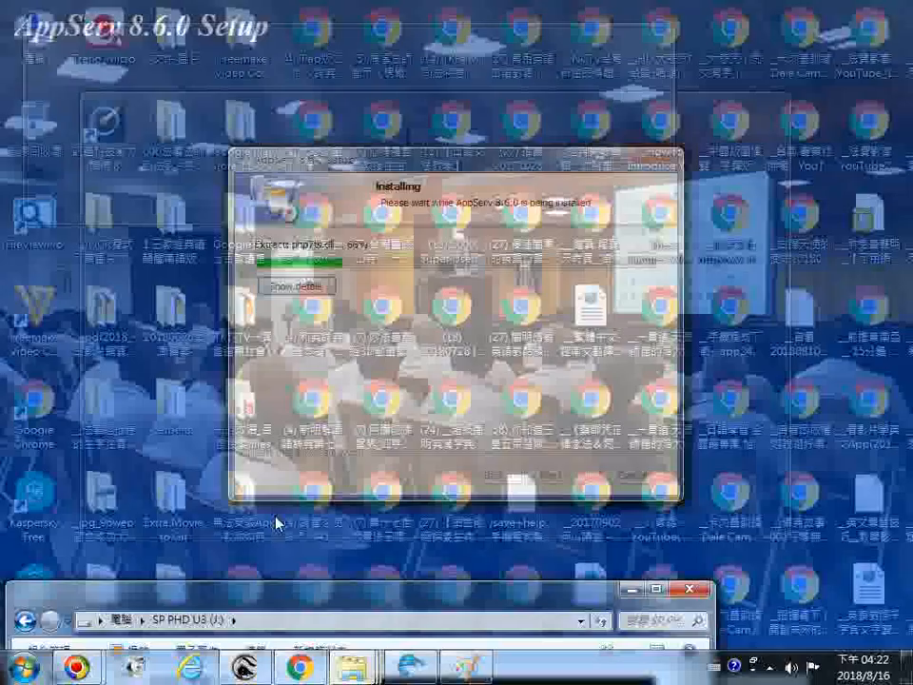
pyautogui.moveTo(328, 603); pyautogui.dragTo(386, 252)
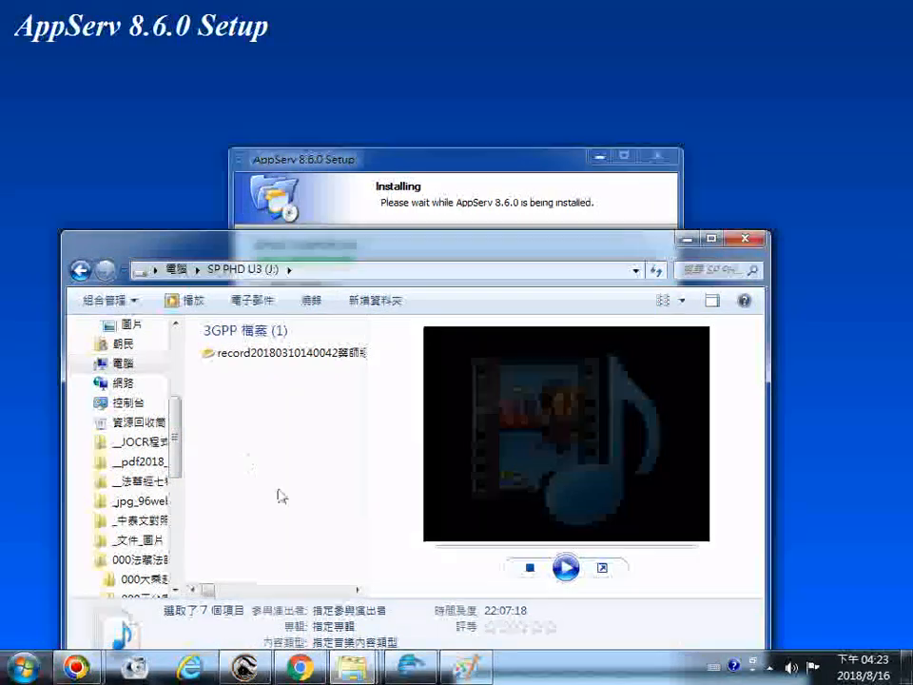
pyautogui.moveTo(210, 595); pyautogui.dragTo(341, 611)
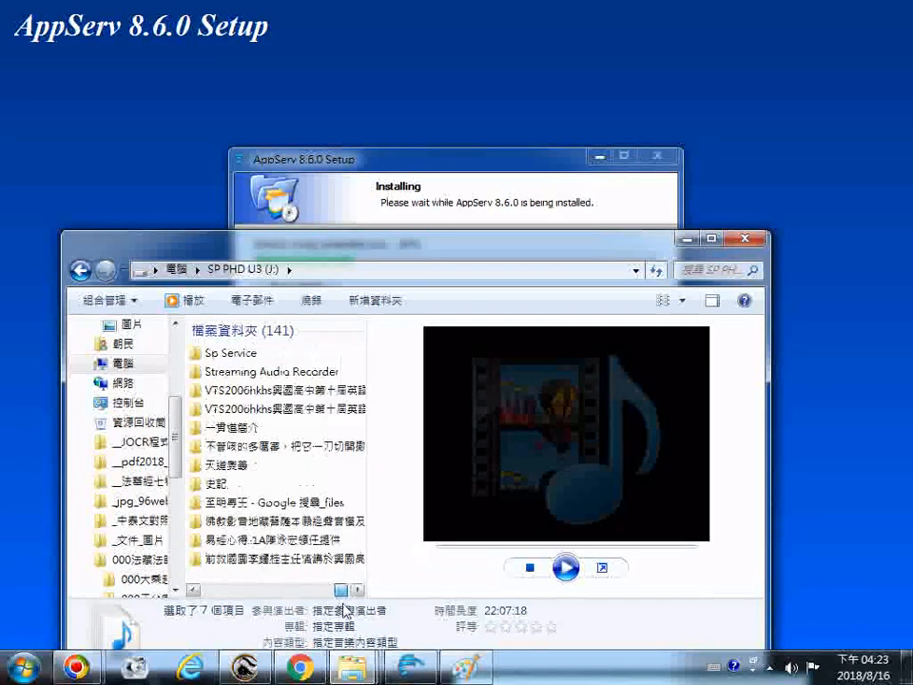
pyautogui.click(320, 590)
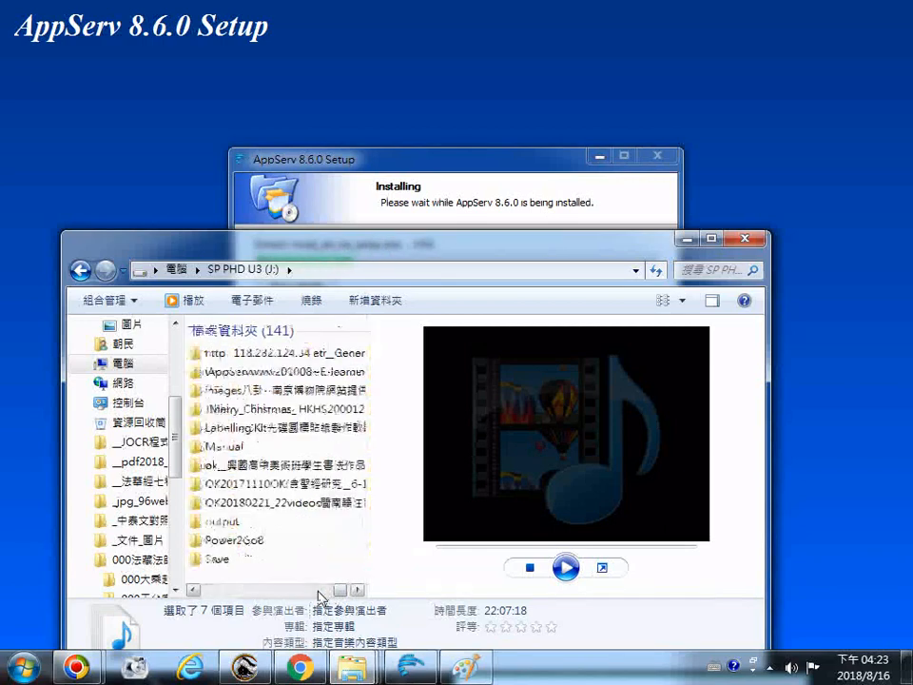
pyautogui.click(309, 590)
pyautogui.click(303, 591)
pyautogui.click(290, 590)
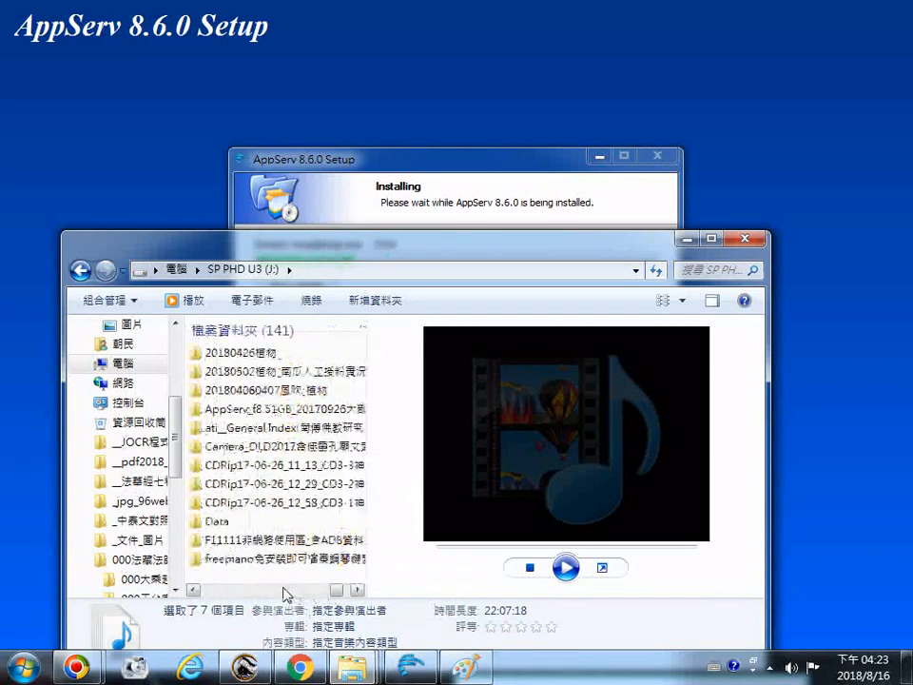
pyautogui.click(286, 591)
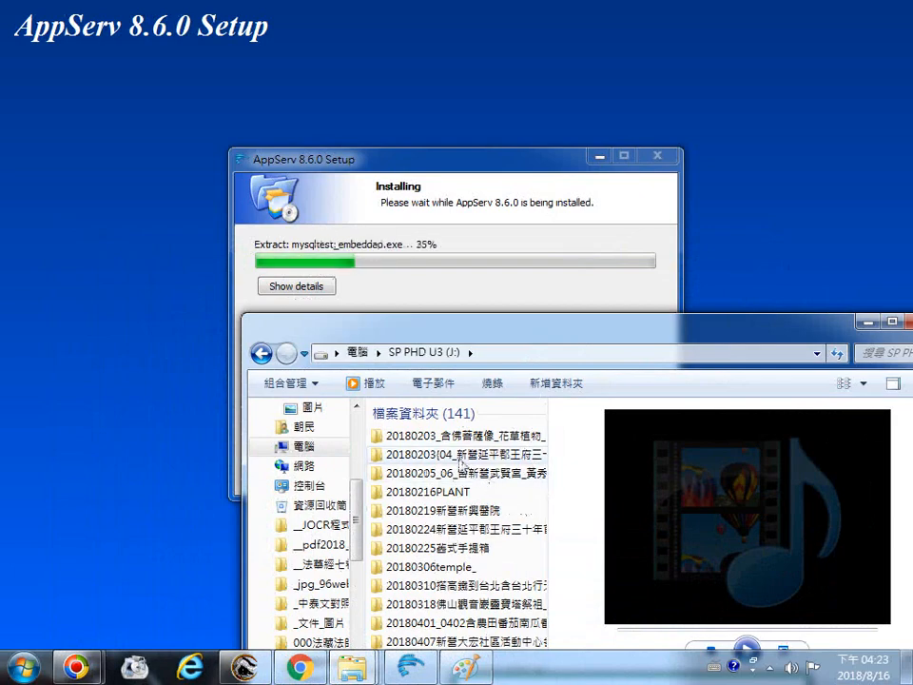
# Move the SP PHD U3 (J:) Explorer window aside and scroll through its folder list while installation runs
pyautogui.moveTo(524, 332); pyautogui.dragTo(690, 261)
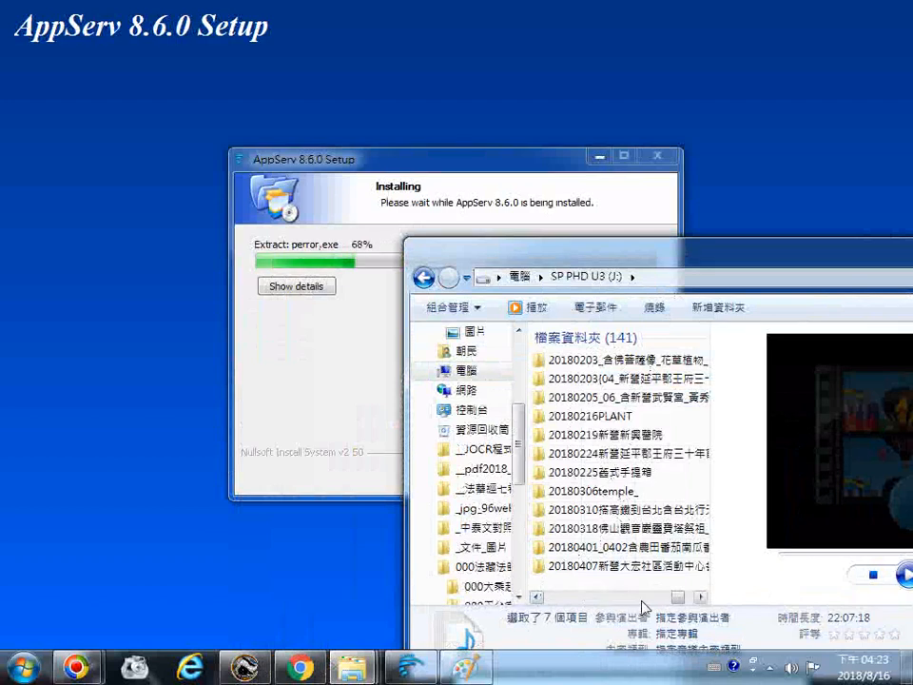
pyautogui.scroll(4, 652, 607)
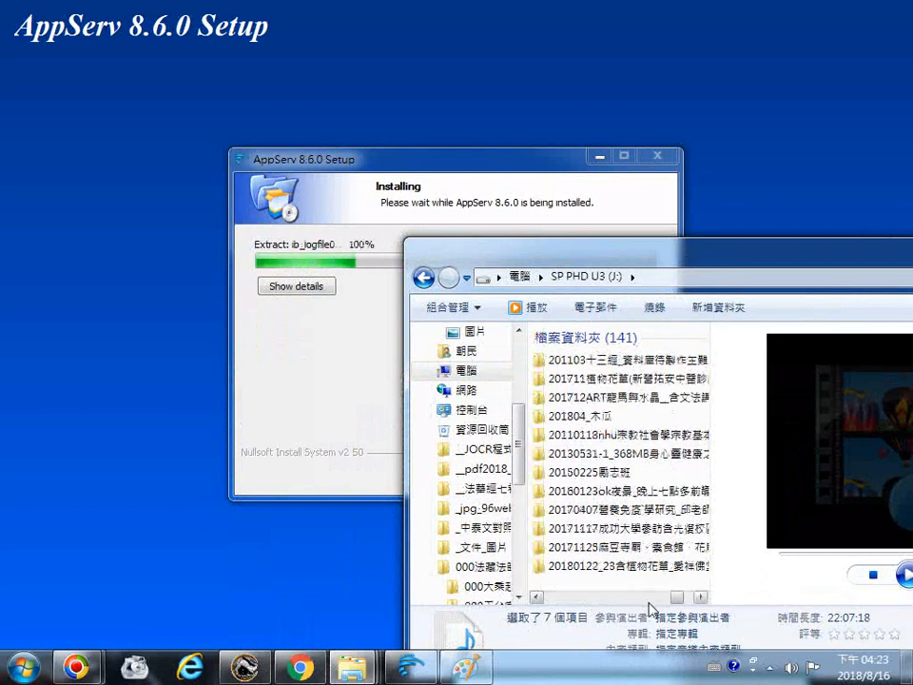
pyautogui.scroll(4, 649, 609)
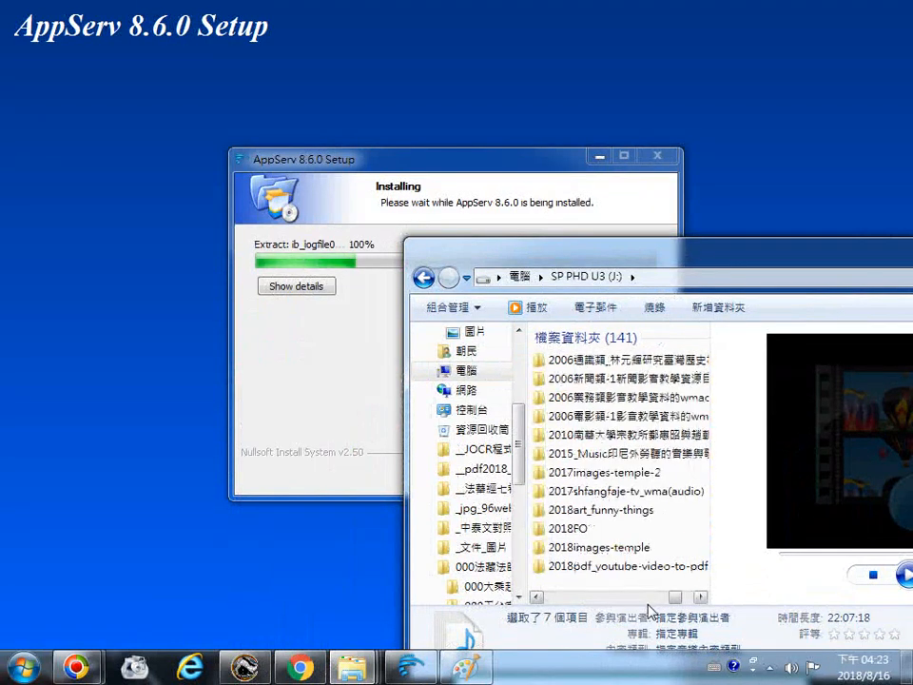
pyautogui.scroll(4, 651, 610)
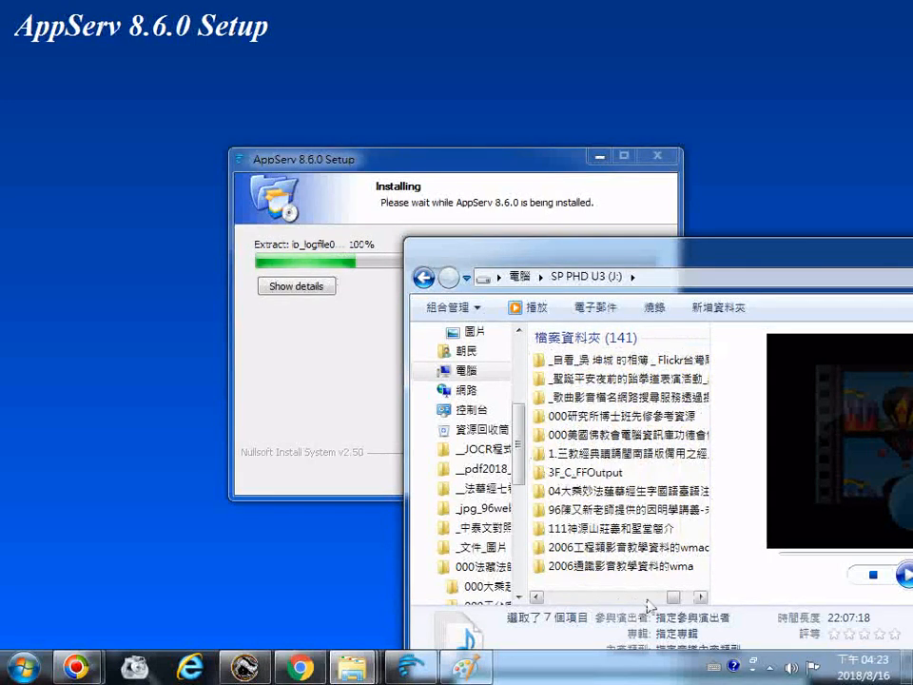
pyautogui.scroll(4, 649, 609)
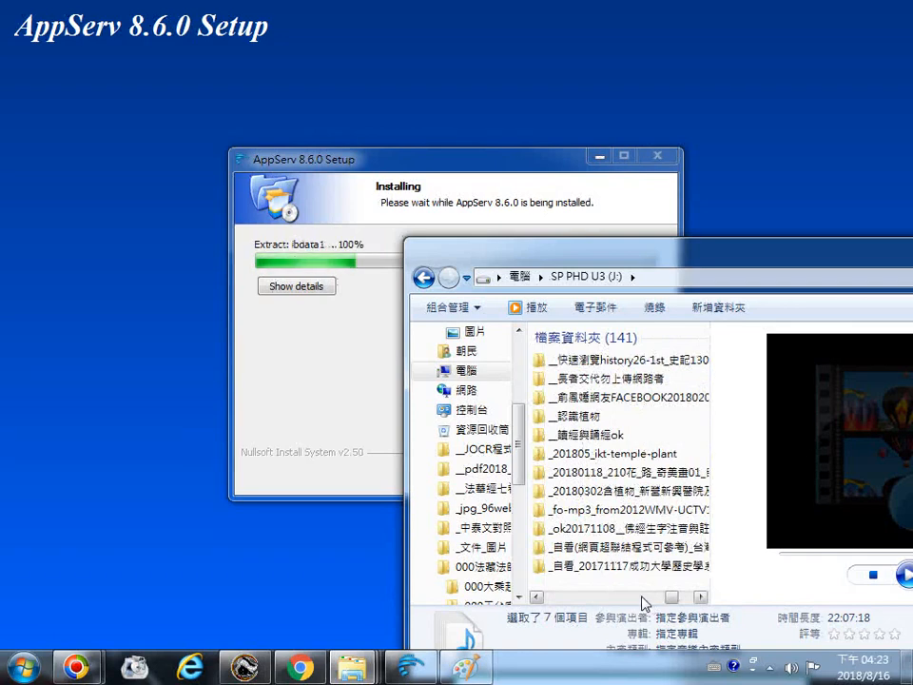
pyautogui.scroll(5, 646, 604)
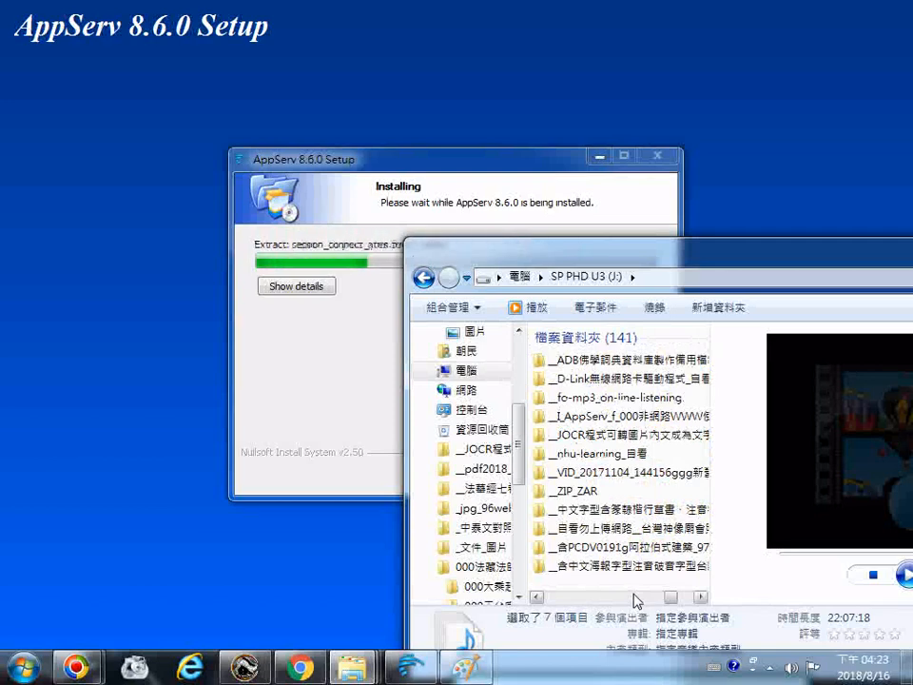
pyautogui.scroll(1, 636, 602)
pyautogui.scroll(1, 635, 601)
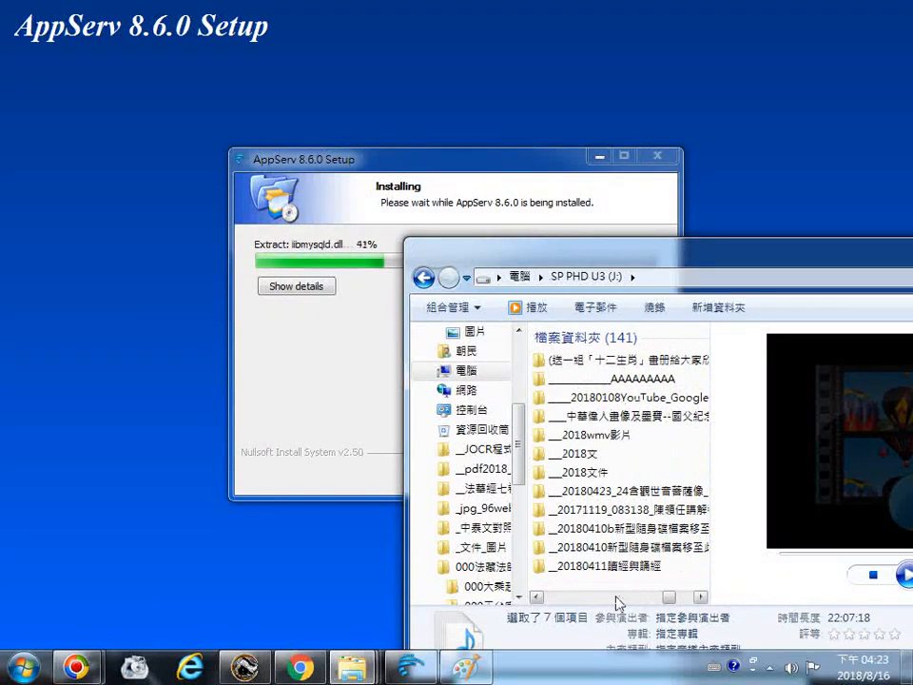
pyautogui.scroll(-1, 618, 604)
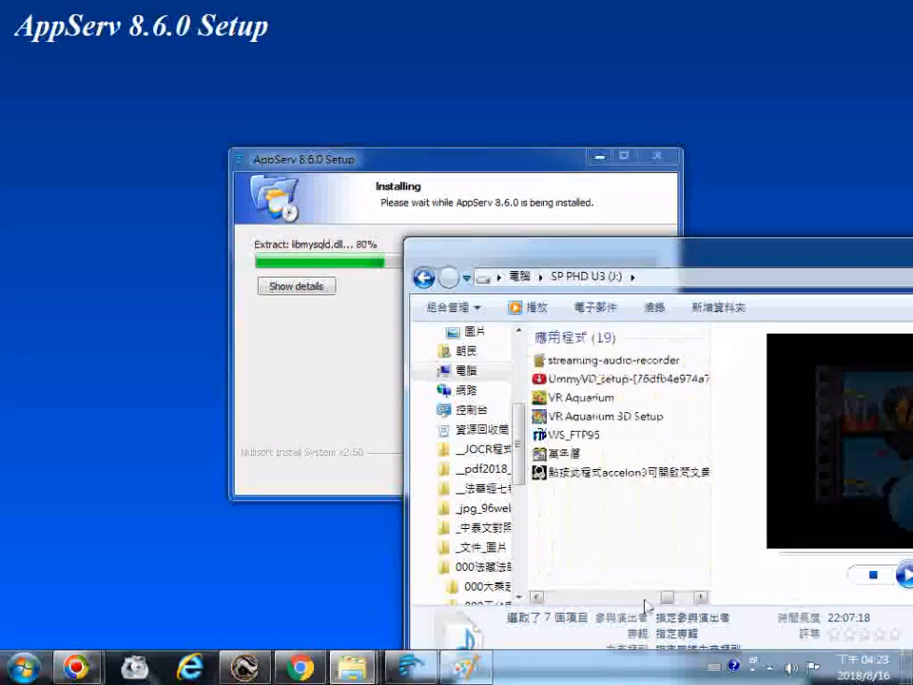
pyautogui.scroll(1, 674, 599)
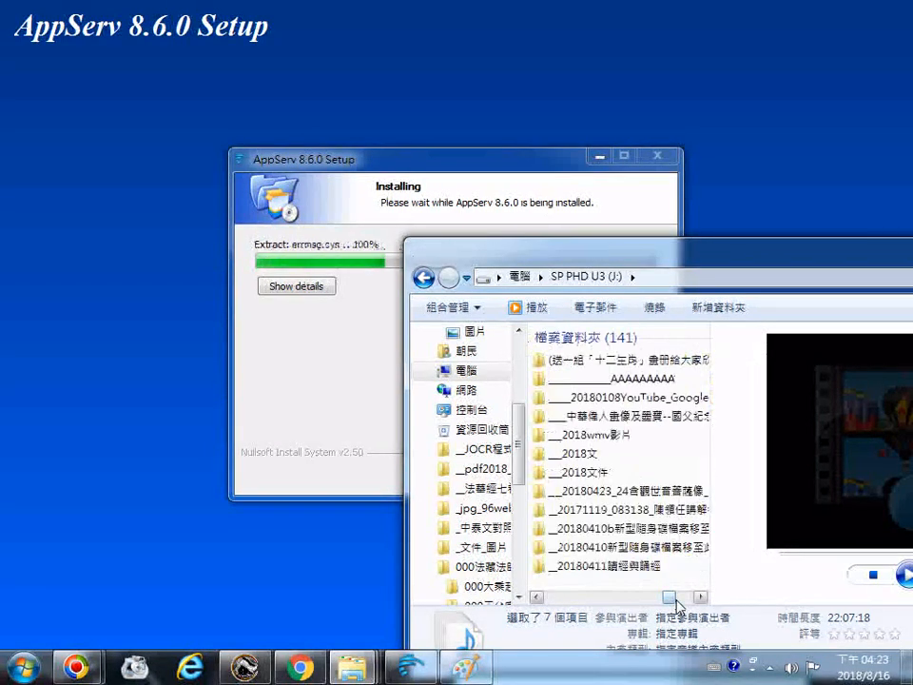
pyautogui.hscroll(1, 676, 605)
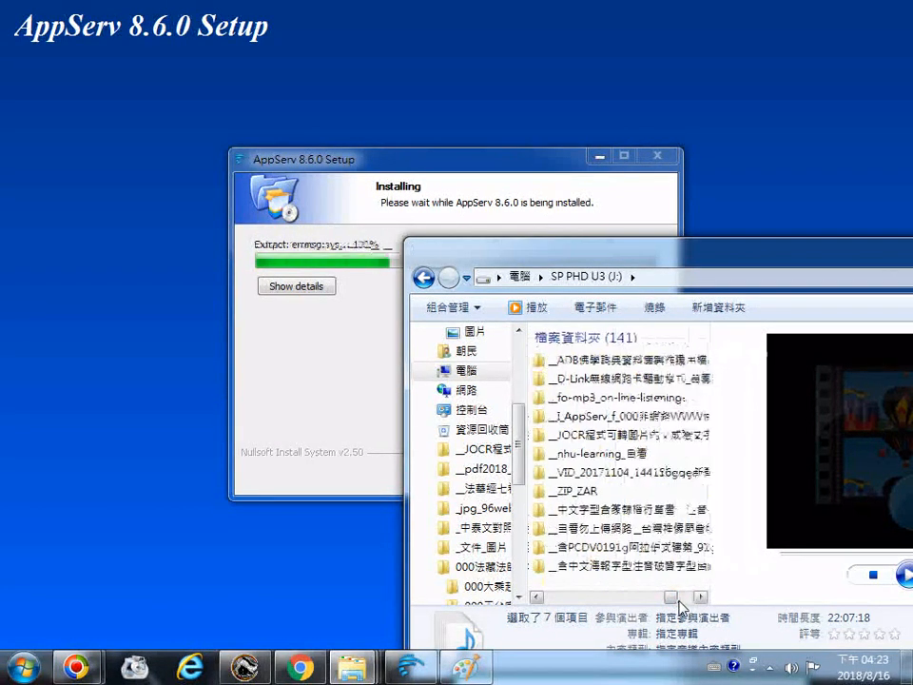
pyautogui.hscroll(2, 690, 605)
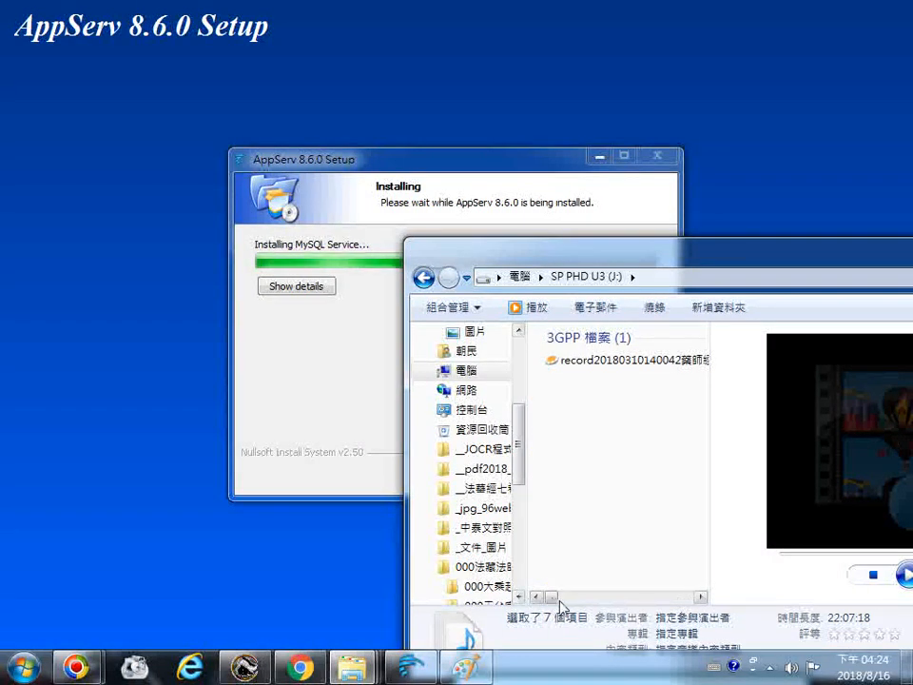
pyautogui.hscroll(-5, 552, 602)
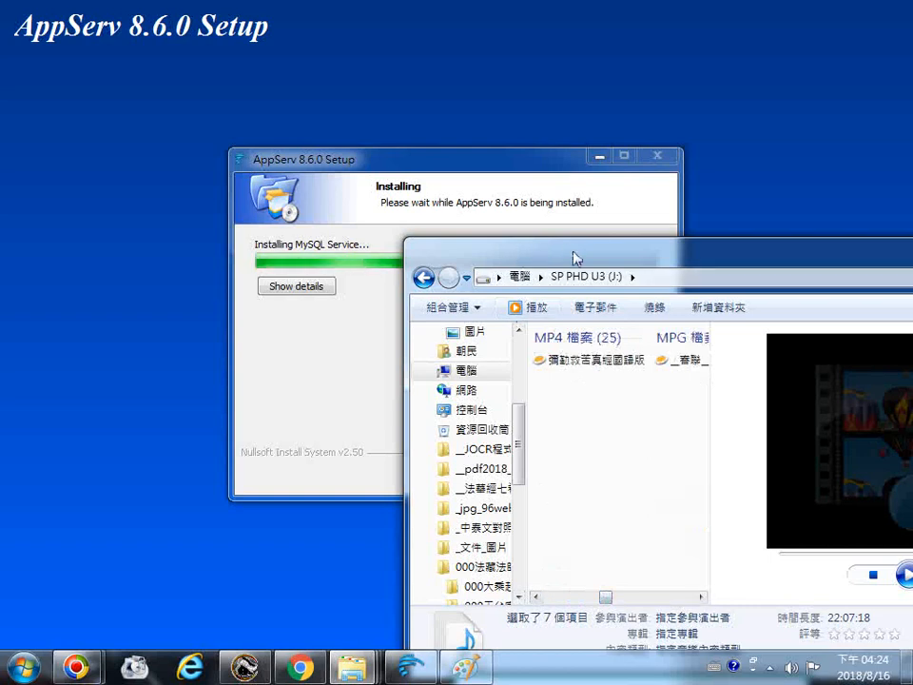
# Reposition the Explorer window and scroll horizontally through the J: drive's folder groups
pyautogui.moveTo(575, 255); pyautogui.dragTo(490, 291)
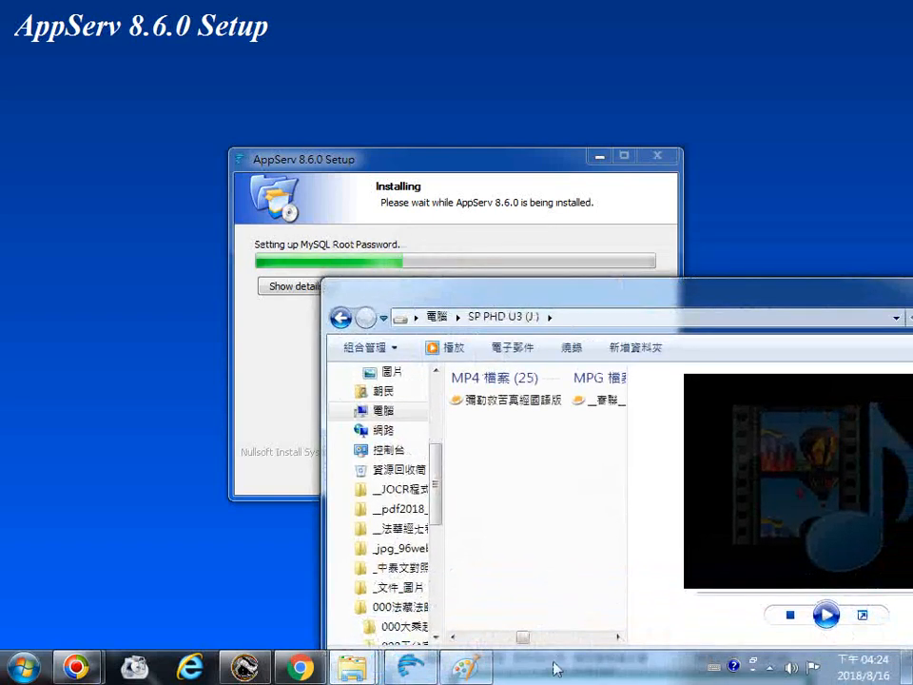
pyautogui.hscroll(5, 547, 640)
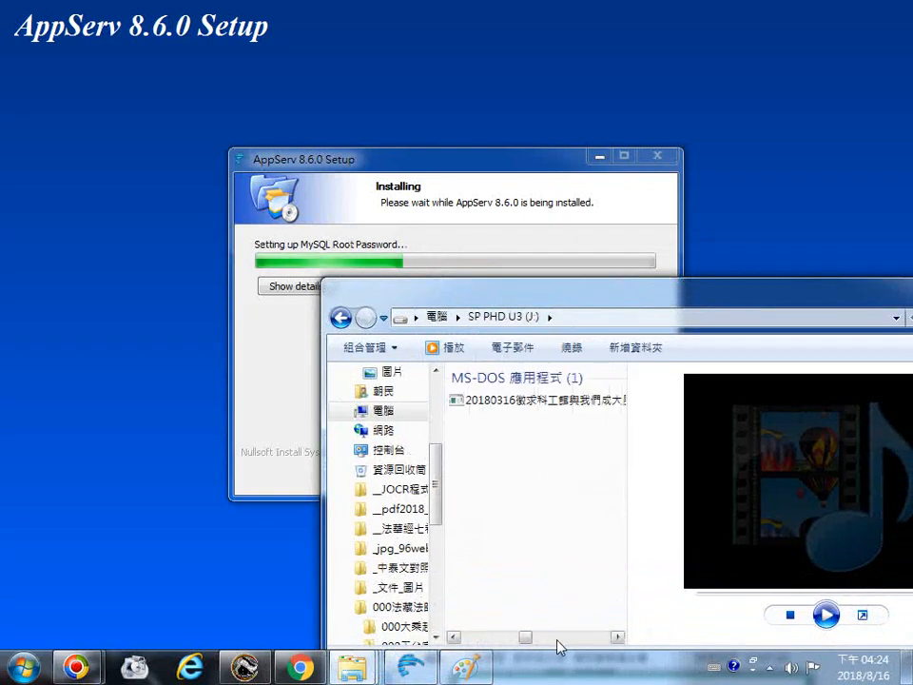
pyautogui.moveTo(533, 646); pyautogui.dragTo(609, 645)
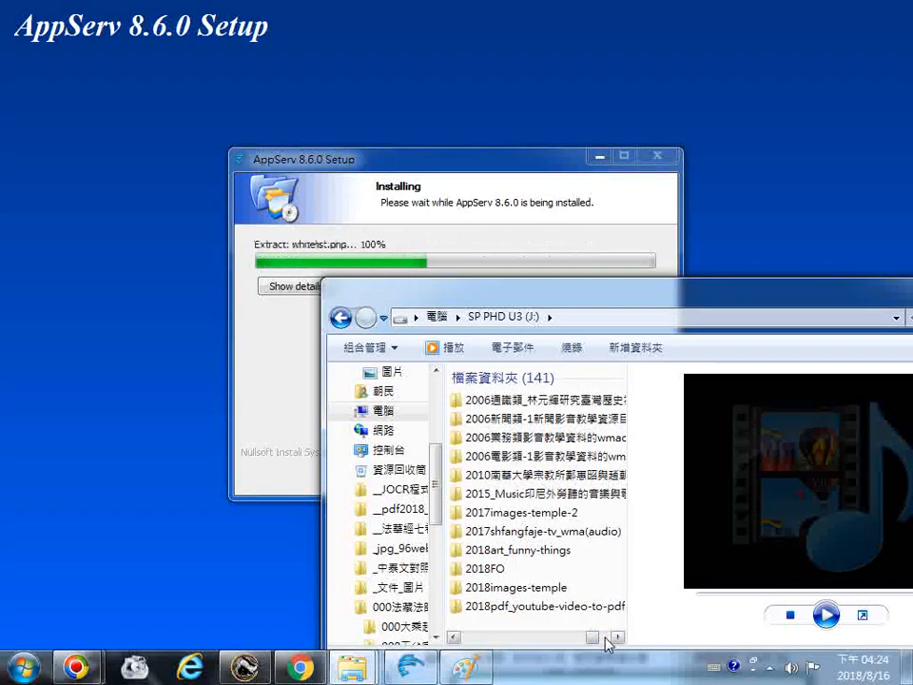
pyautogui.click(607, 639)
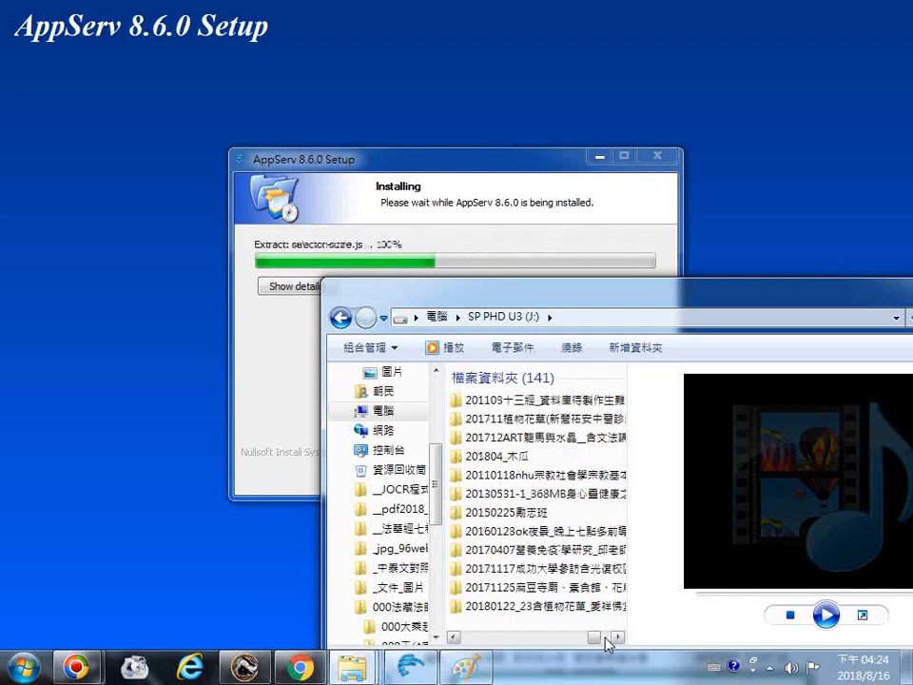
pyautogui.click(607, 638)
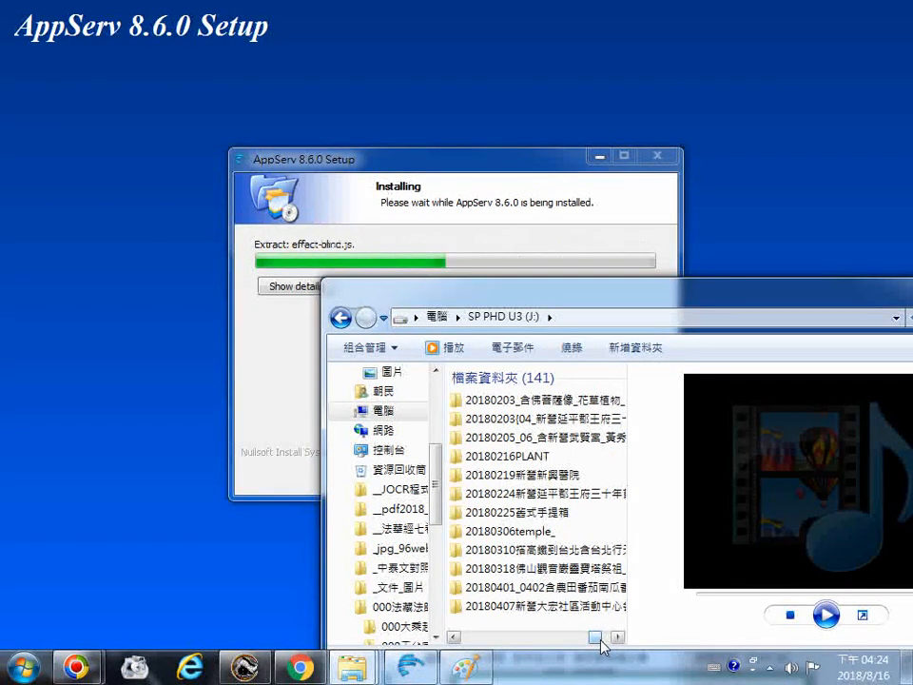
pyautogui.click(606, 640)
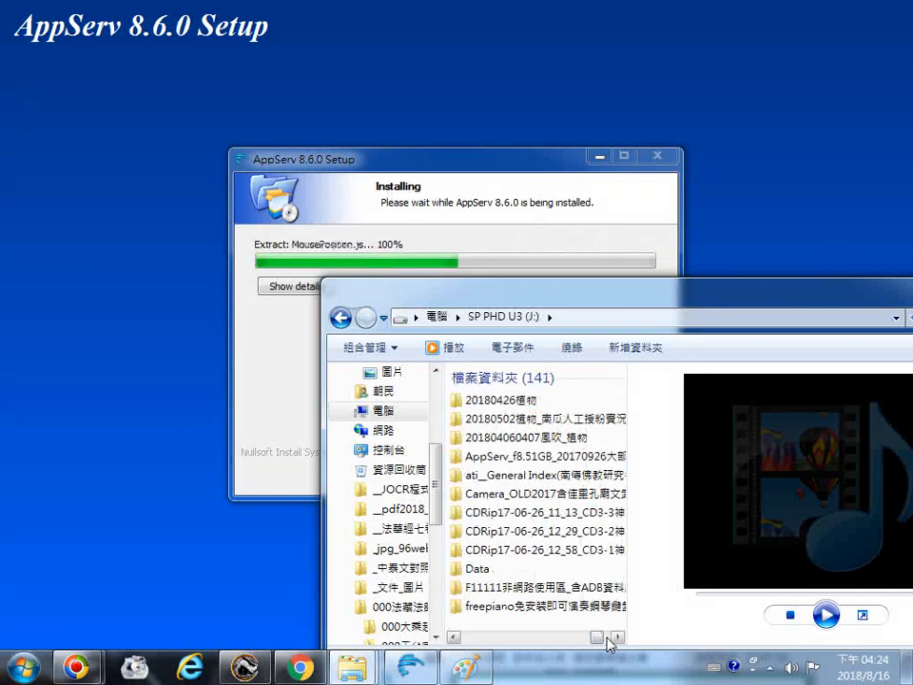
pyautogui.click(608, 641)
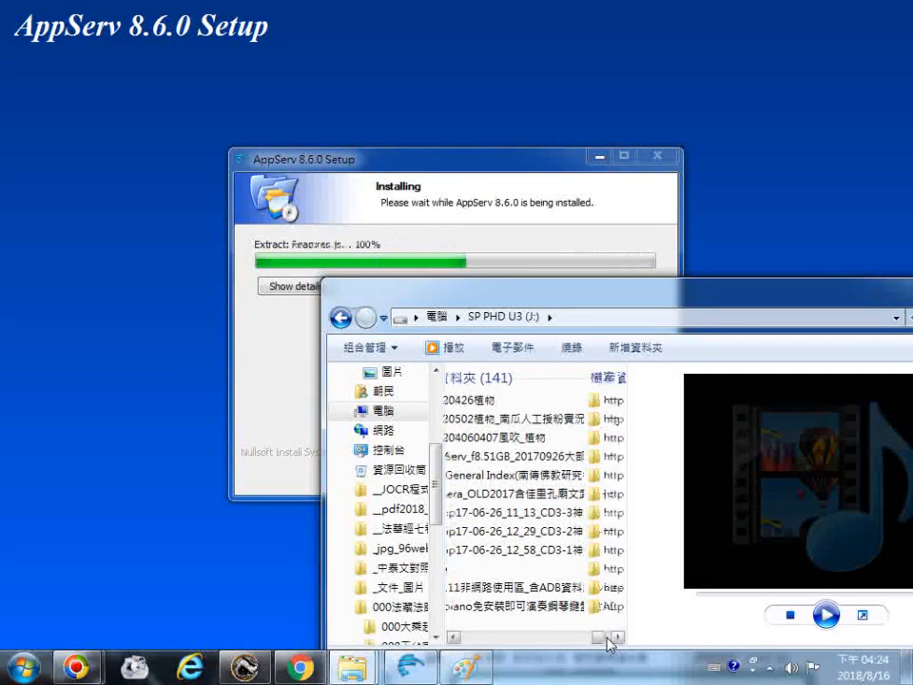
pyautogui.click(609, 641)
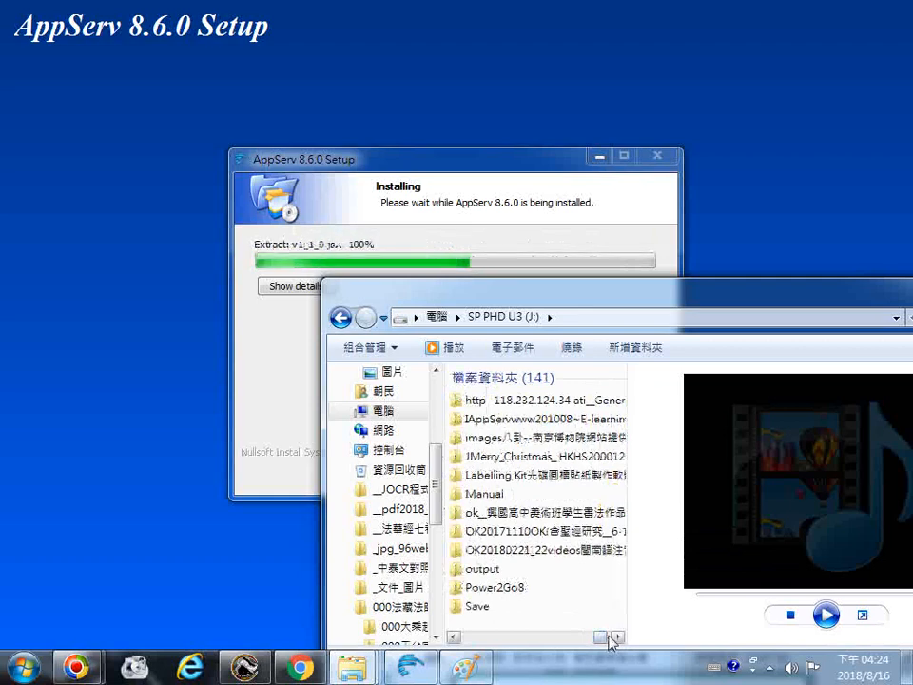
pyautogui.click(616, 638)
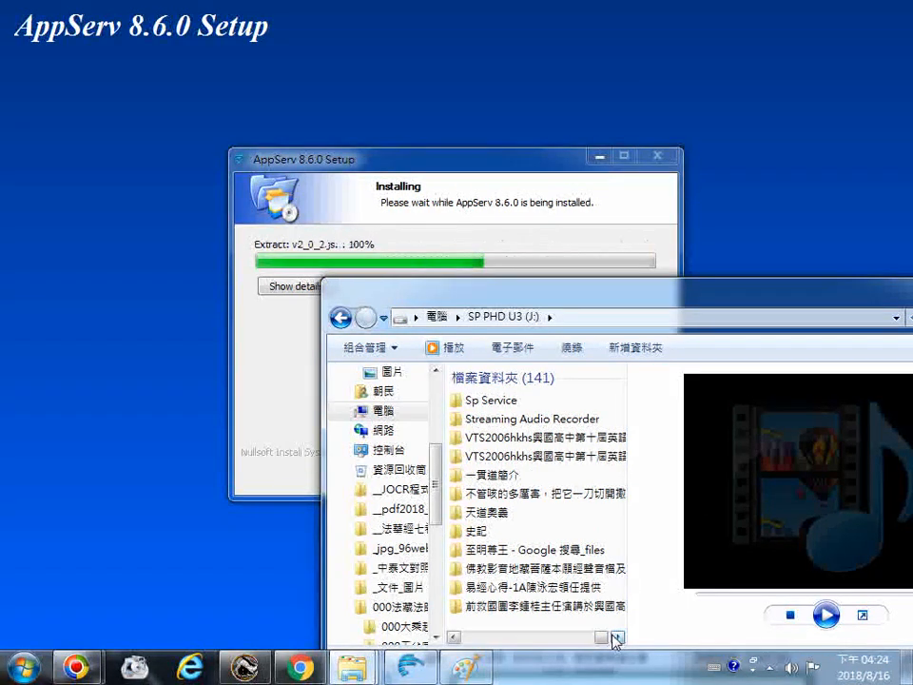
pyautogui.click(615, 638)
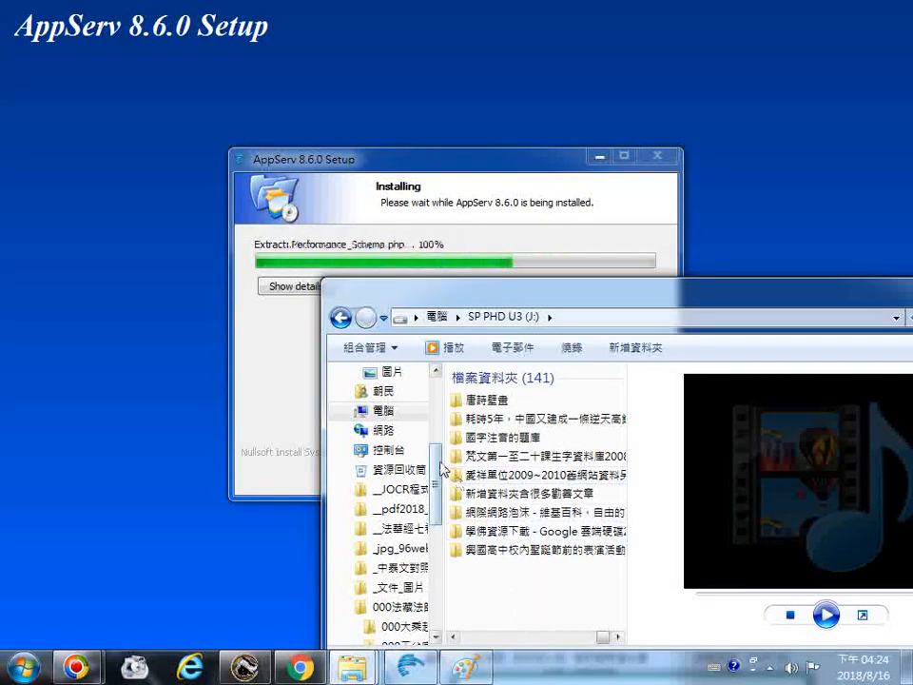
# Browse from Computer into NEW (G:), then open the 000temple2012-2013 folder and its 106.1.249.168 subfolder
pyautogui.click(381, 413)
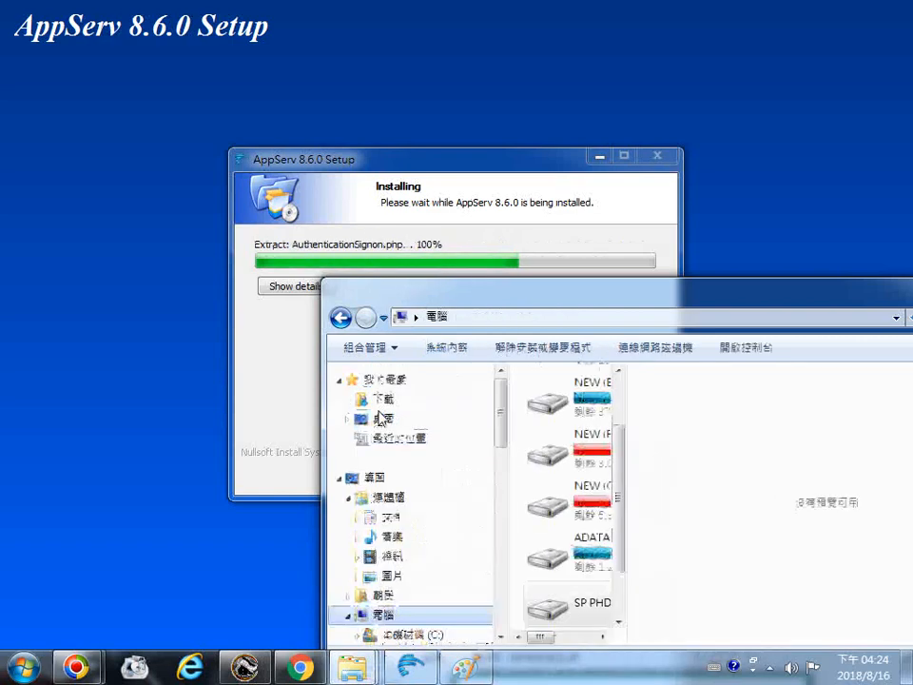
pyautogui.click(581, 495)
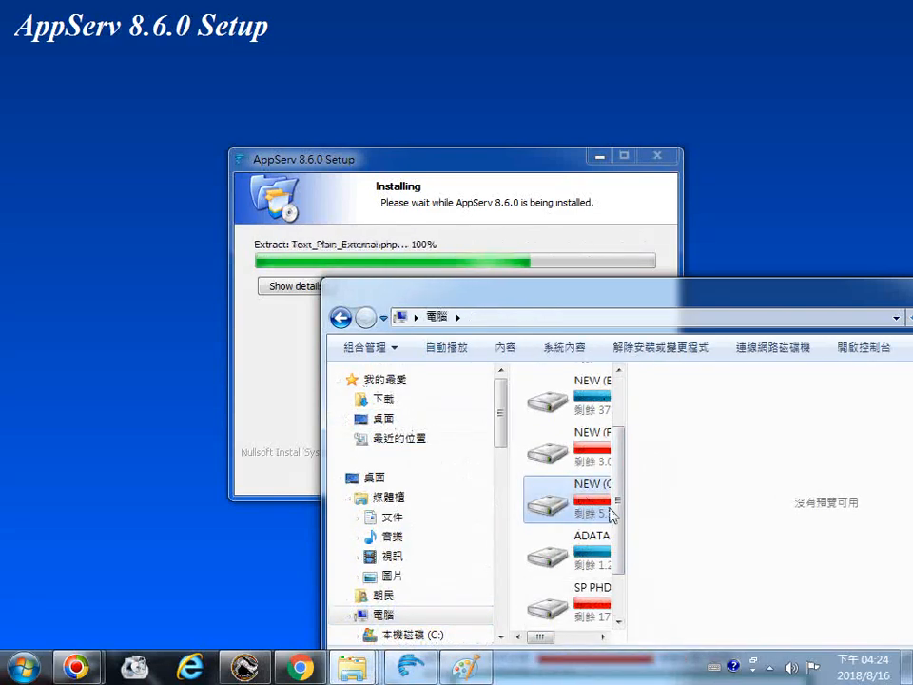
pyautogui.doubleClick(611, 514)
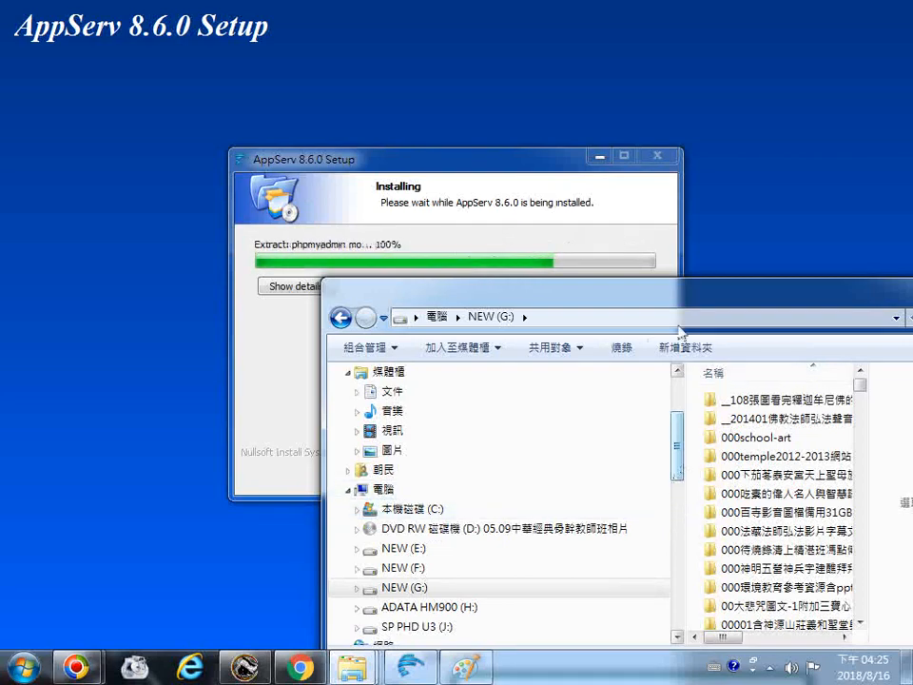
pyautogui.moveTo(679, 331); pyautogui.dragTo(375, 333)
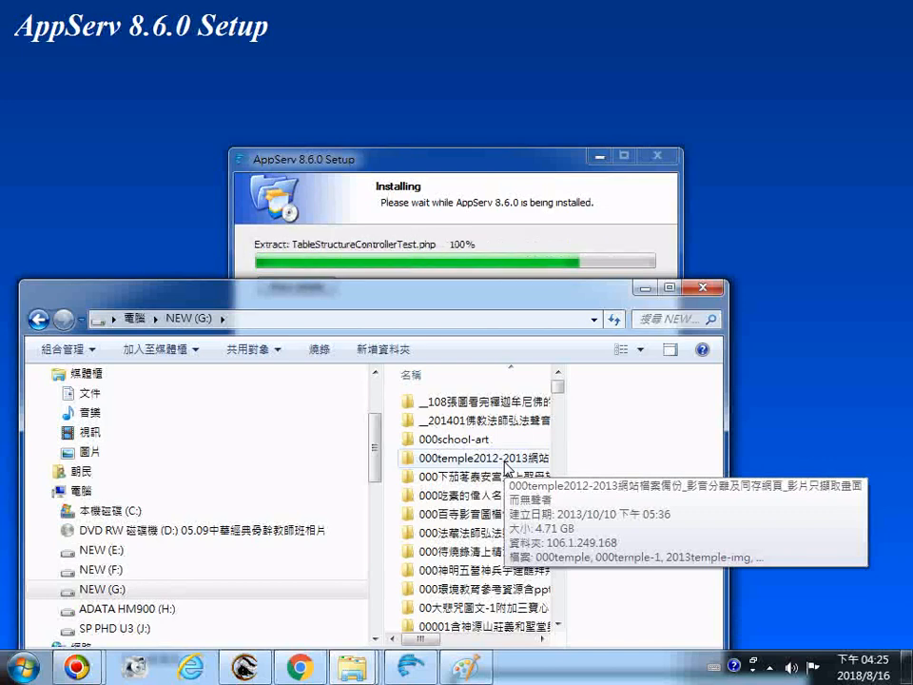
pyautogui.doubleClick(505, 459)
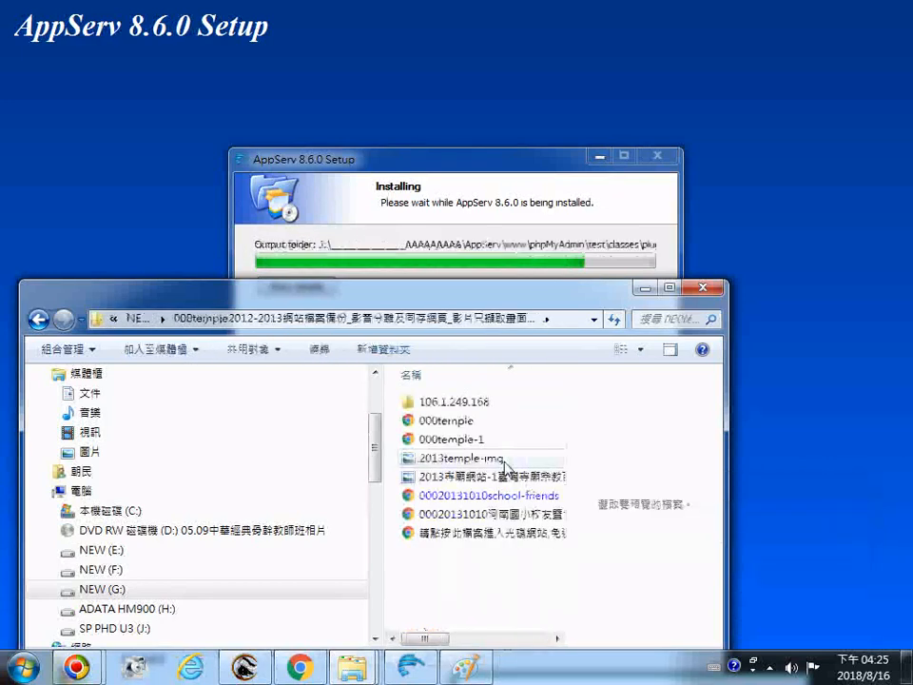
pyautogui.click(496, 640)
pyautogui.moveTo(496, 640); pyautogui.dragTo(430, 641)
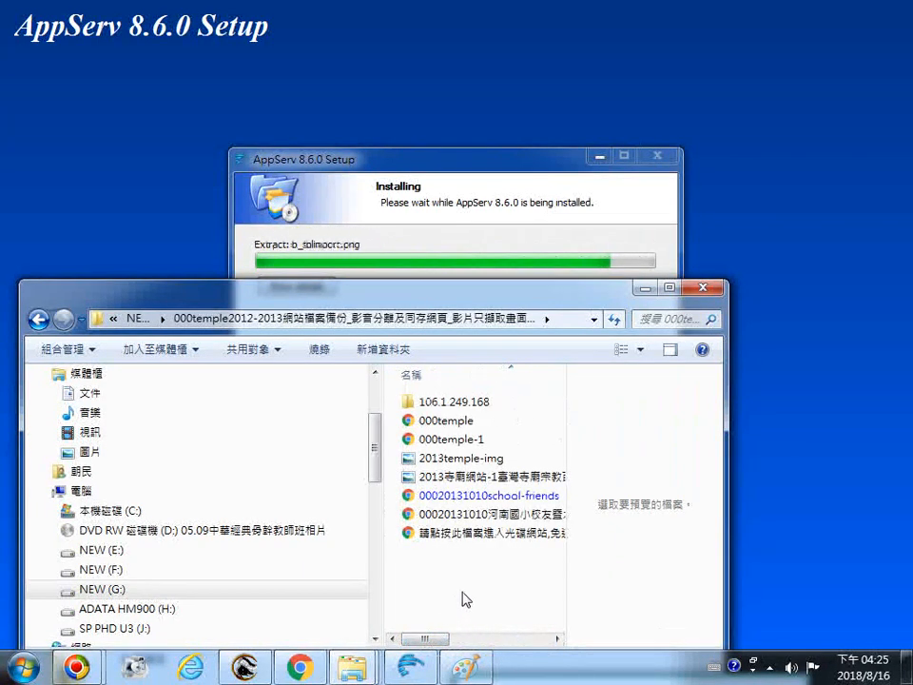
pyautogui.click(451, 410)
pyautogui.doubleClick(451, 409)
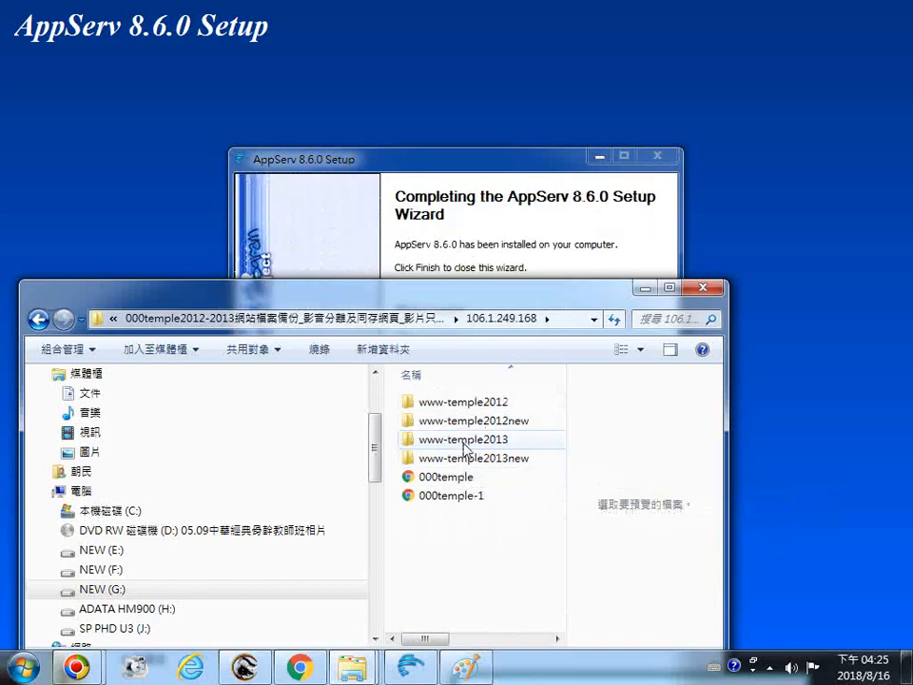
# Finish the AppServ setup wizard with Start Apache and Start MySQL checked, and allow Apache HTTP Server through the firewall
pyautogui.moveTo(481, 297); pyautogui.dragTo(540, 517)
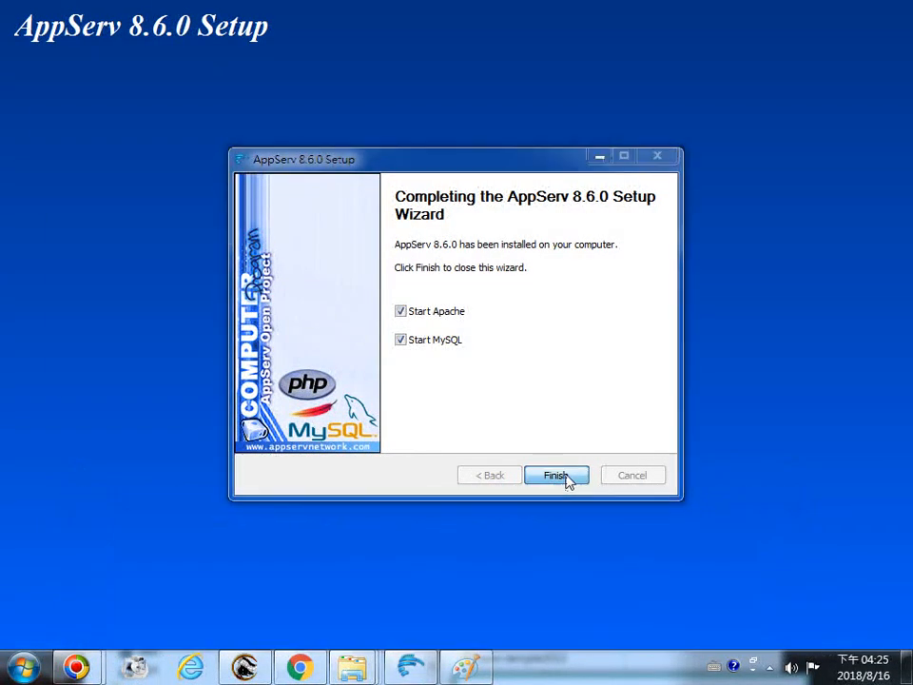
pyautogui.click(569, 481)
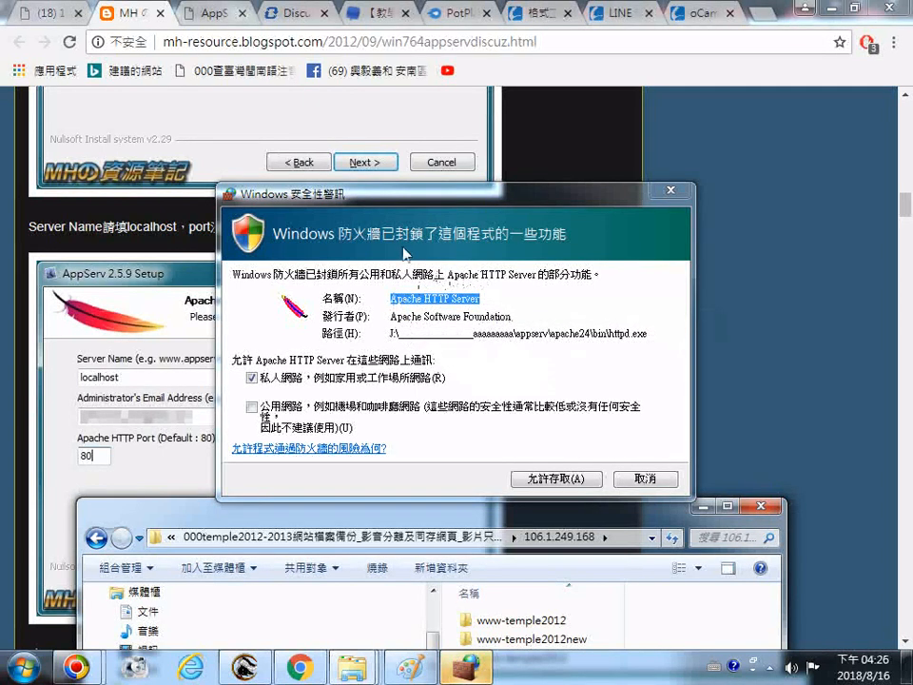
pyautogui.click(567, 486)
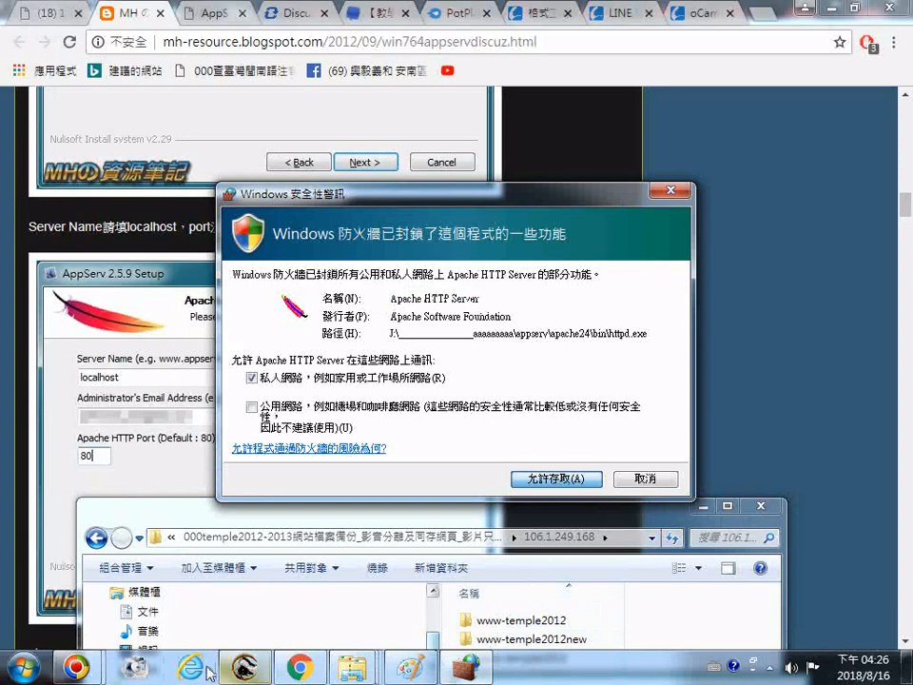
# Switch to Paint and paste the captured firewall-alert screenshot onto the canvas
pyautogui.click(398, 674)
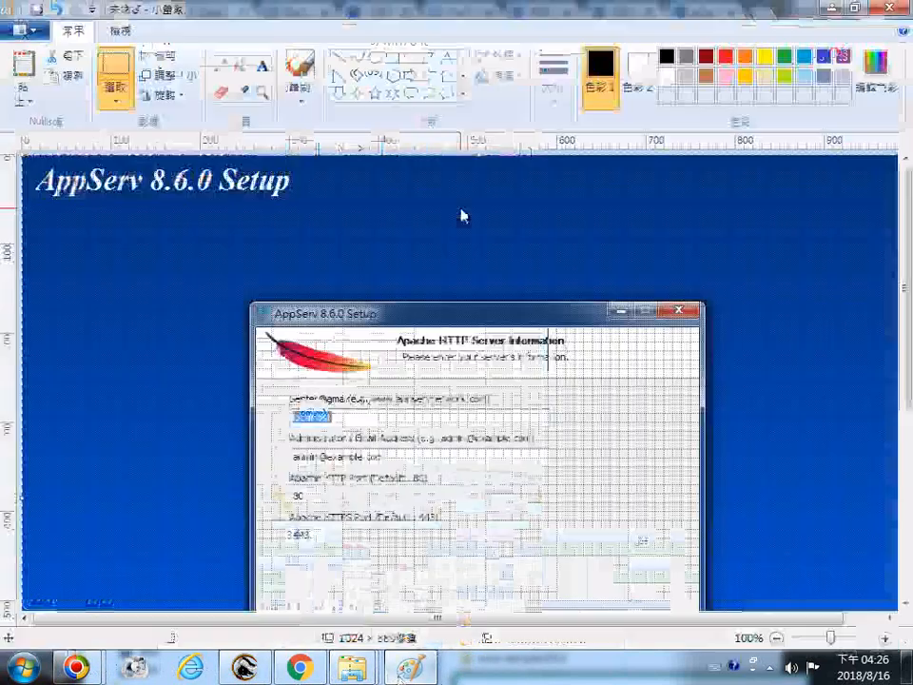
pyautogui.rightClick(463, 211)
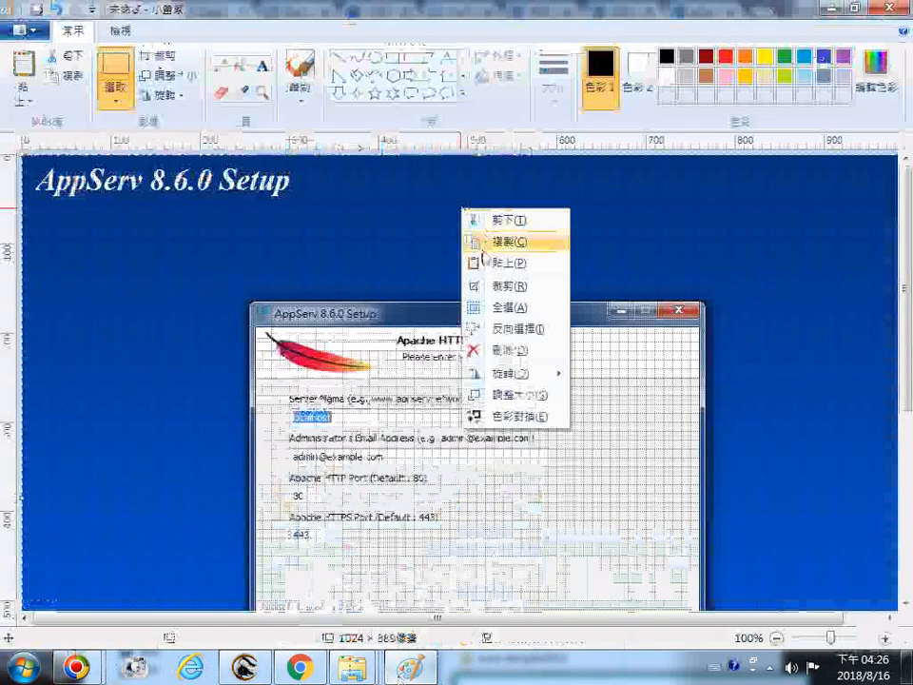
pyautogui.click(499, 262)
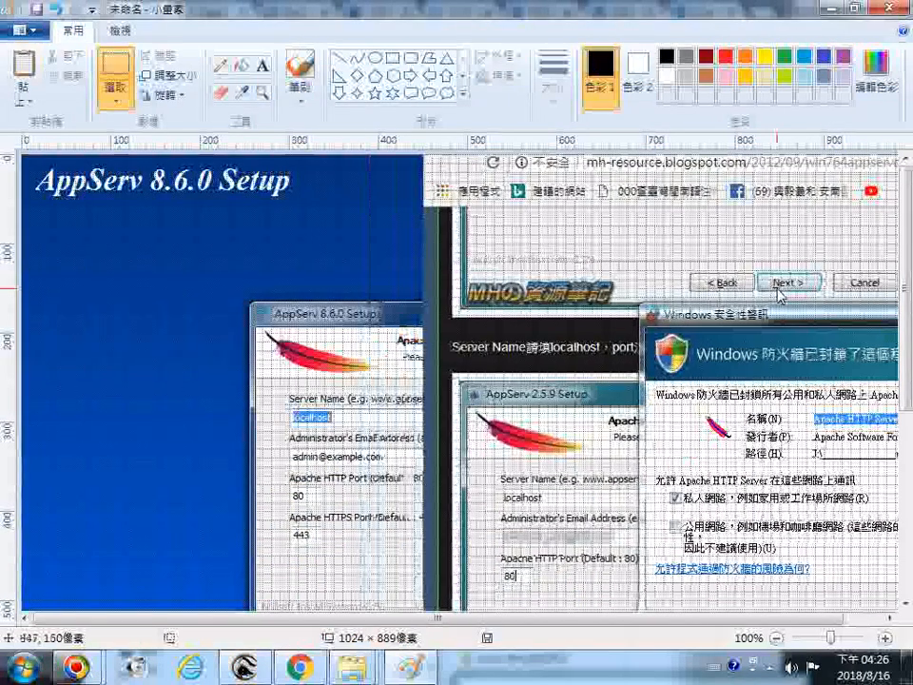
# Reposition the pasted firewall-alert screenshot on the canvas so it overlaps the AppServ setup capture
pyautogui.moveTo(501, 337); pyautogui.dragTo(637, 423)
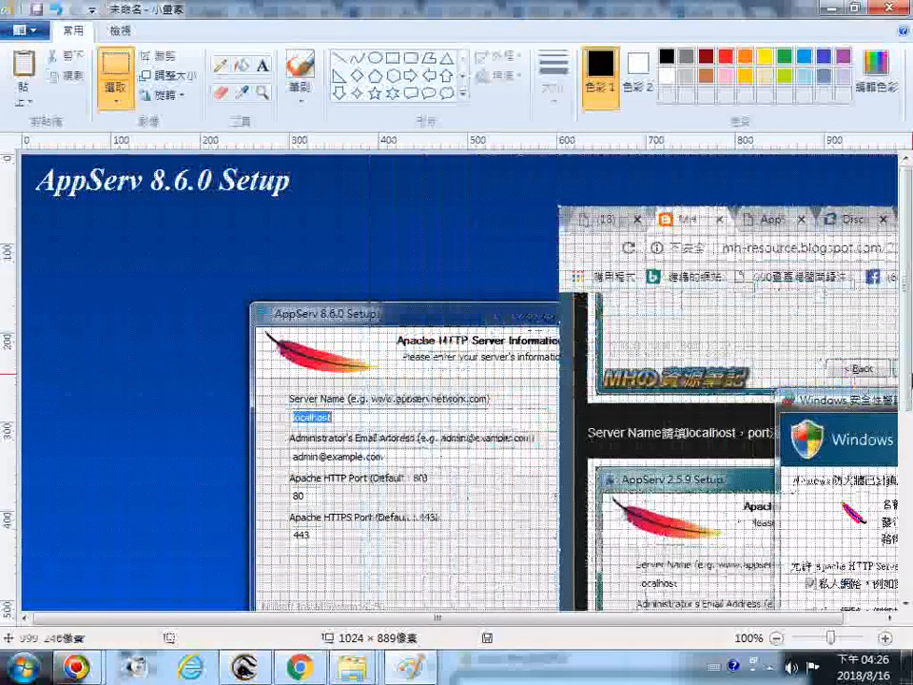
pyautogui.scroll(-4, 643, 430)
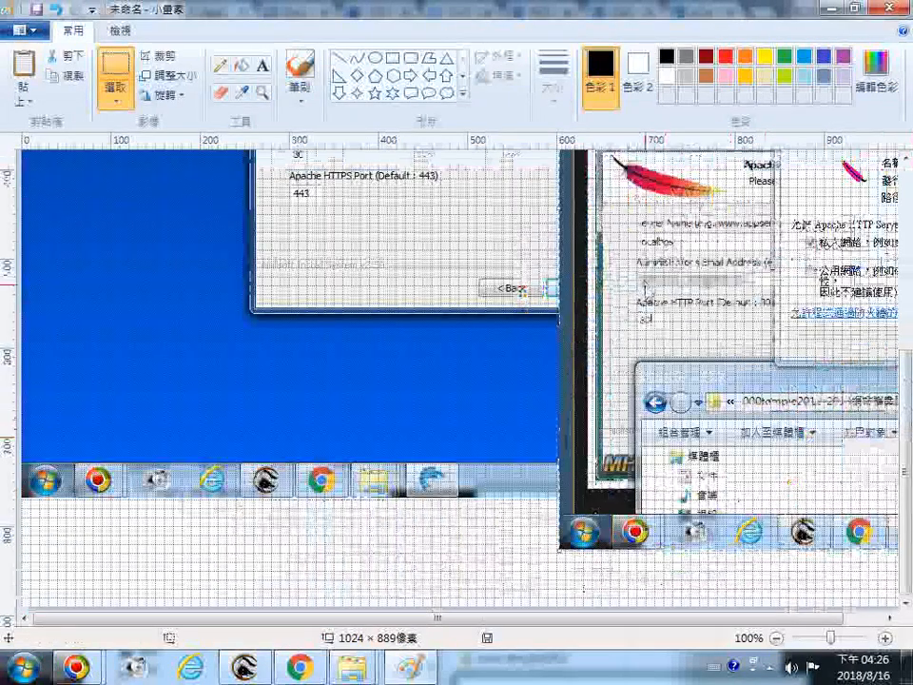
pyautogui.moveTo(645, 288); pyautogui.dragTo(712, 206)
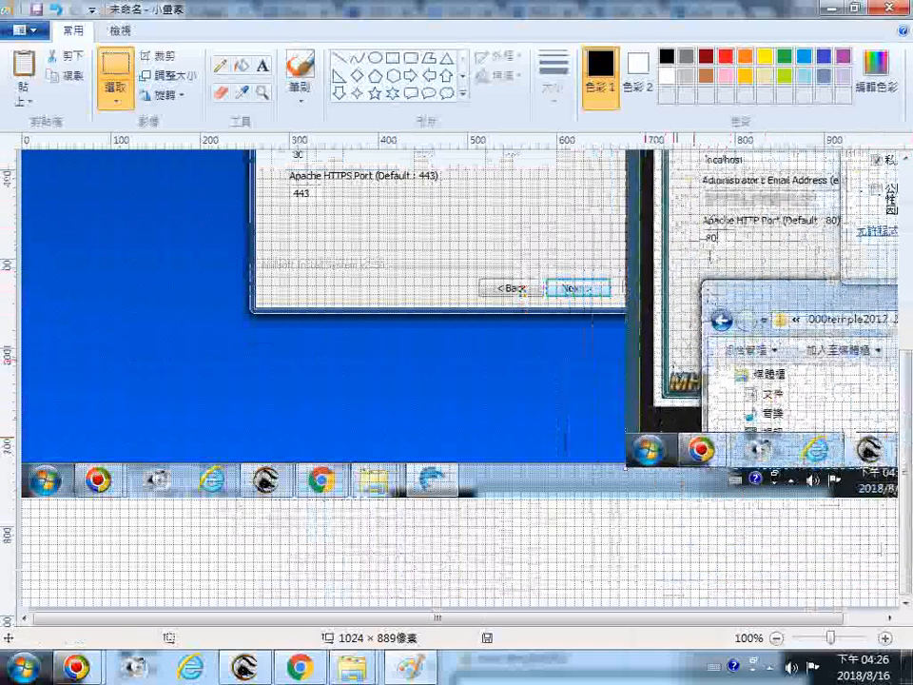
pyautogui.scroll(4, 626, 609)
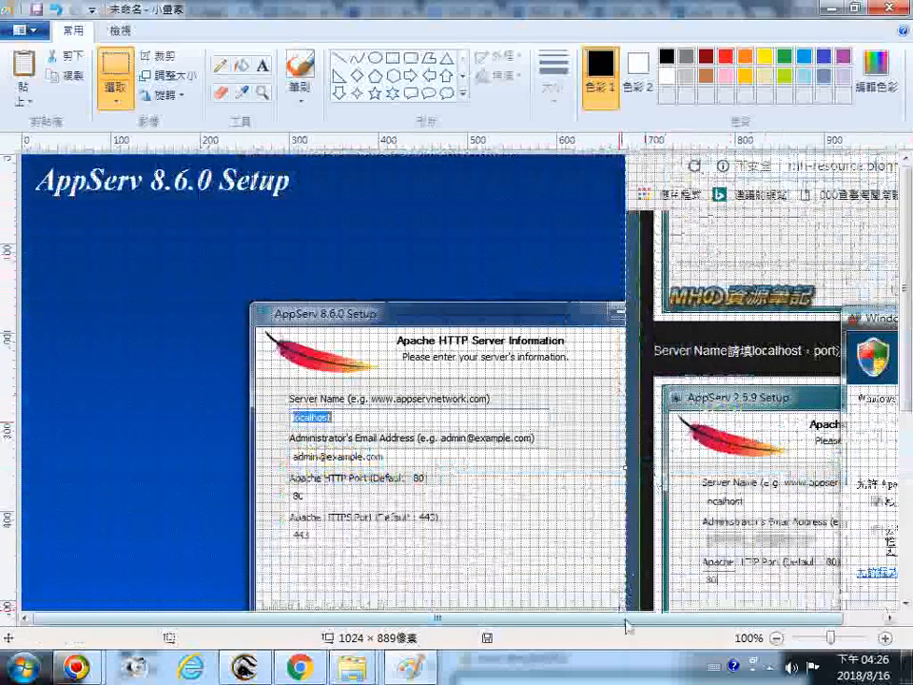
pyautogui.moveTo(625, 619); pyautogui.dragTo(670, 619)
pyautogui.moveTo(736, 335); pyautogui.dragTo(583, 343)
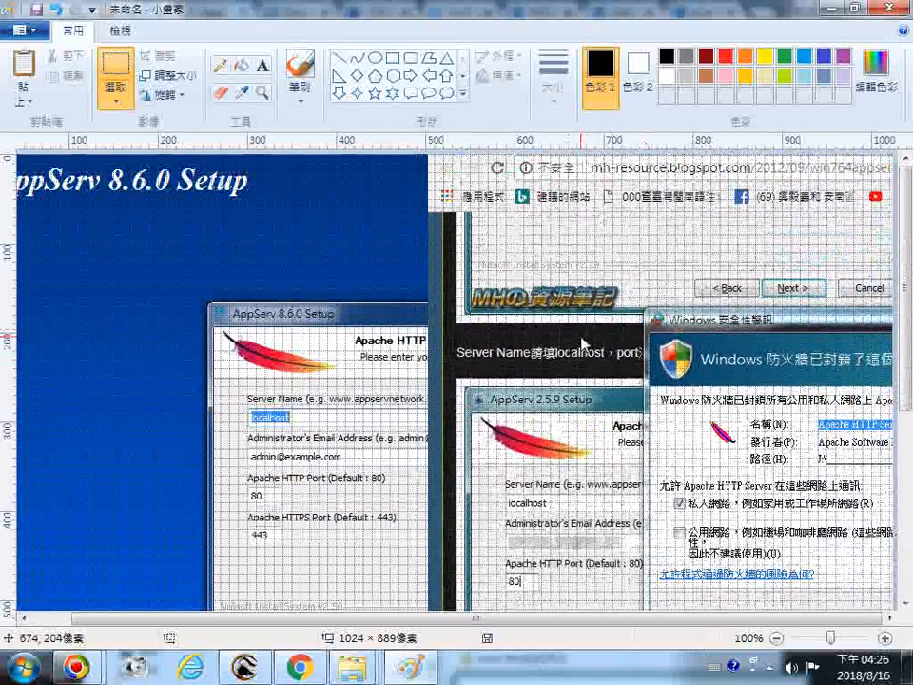
pyautogui.moveTo(583, 343); pyautogui.dragTo(584, 253)
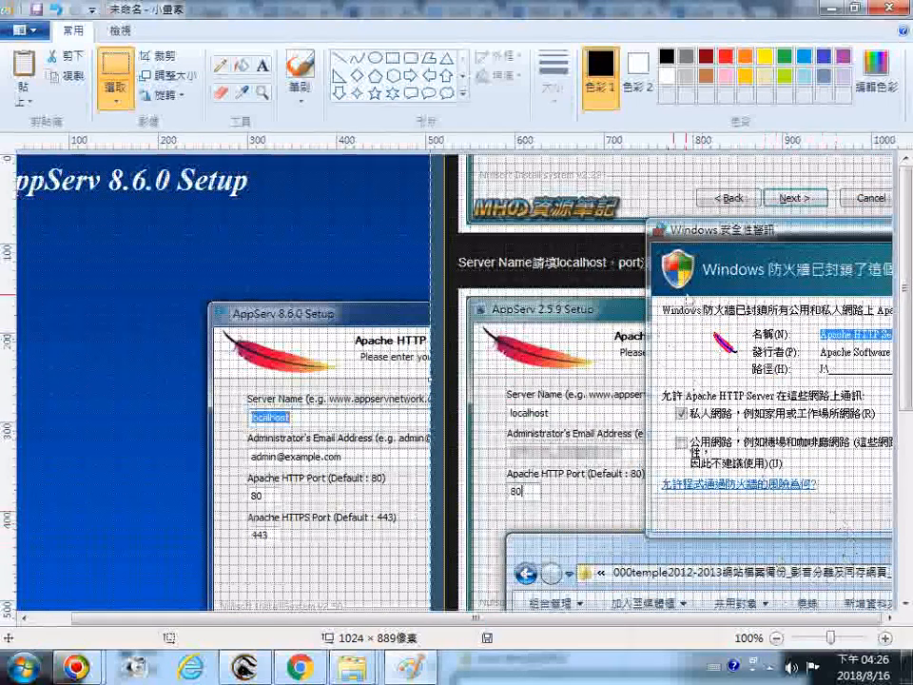
pyautogui.moveTo(614, 274); pyautogui.dragTo(452, 287)
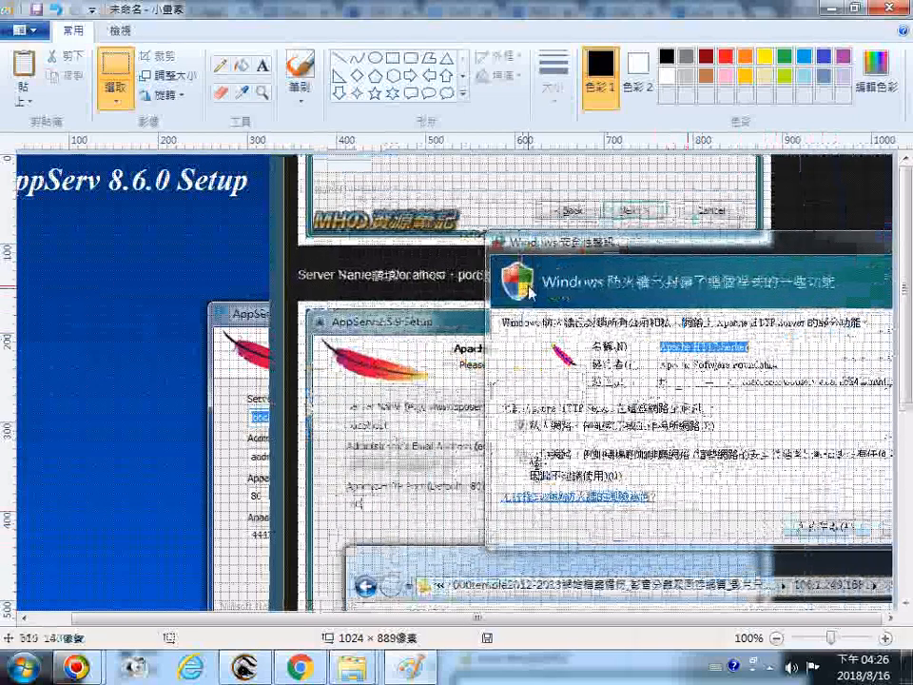
pyautogui.moveTo(532, 292); pyautogui.dragTo(599, 301)
pyautogui.moveTo(719, 364); pyautogui.dragTo(722, 363)
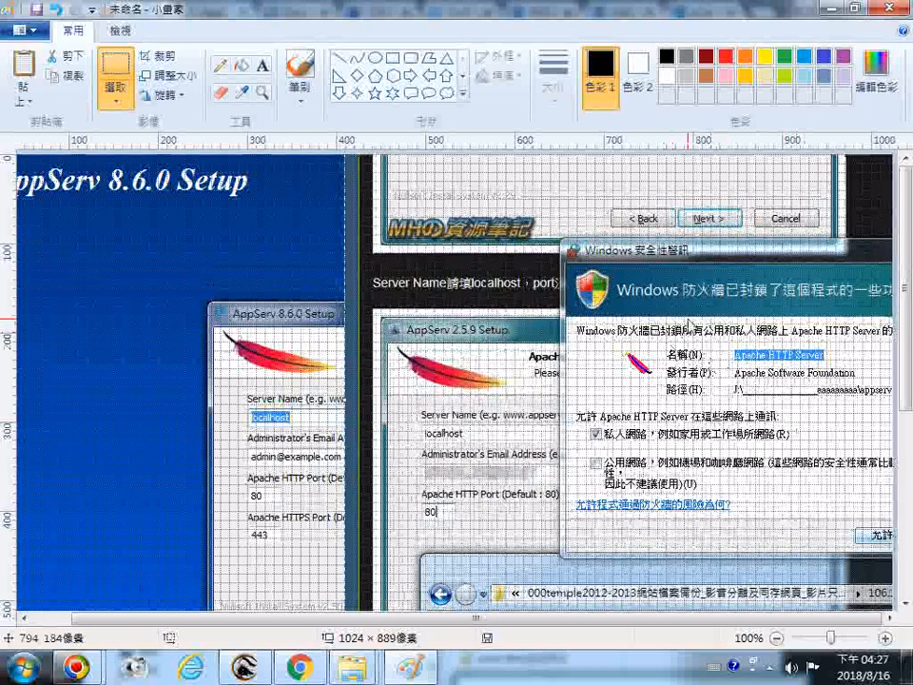
pyautogui.scroll(-5, 689, 324)
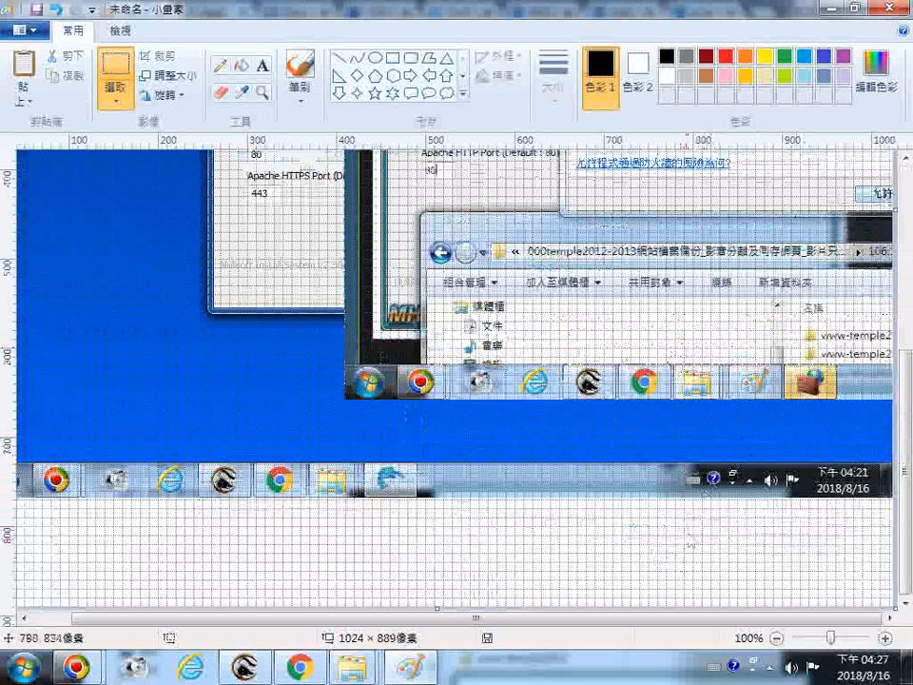
pyautogui.scroll(5, 694, 522)
# Save the image as a 24-bit bitmap named 20180817appserv_win7_64安裝伺服器
pyautogui.click(27, 29)
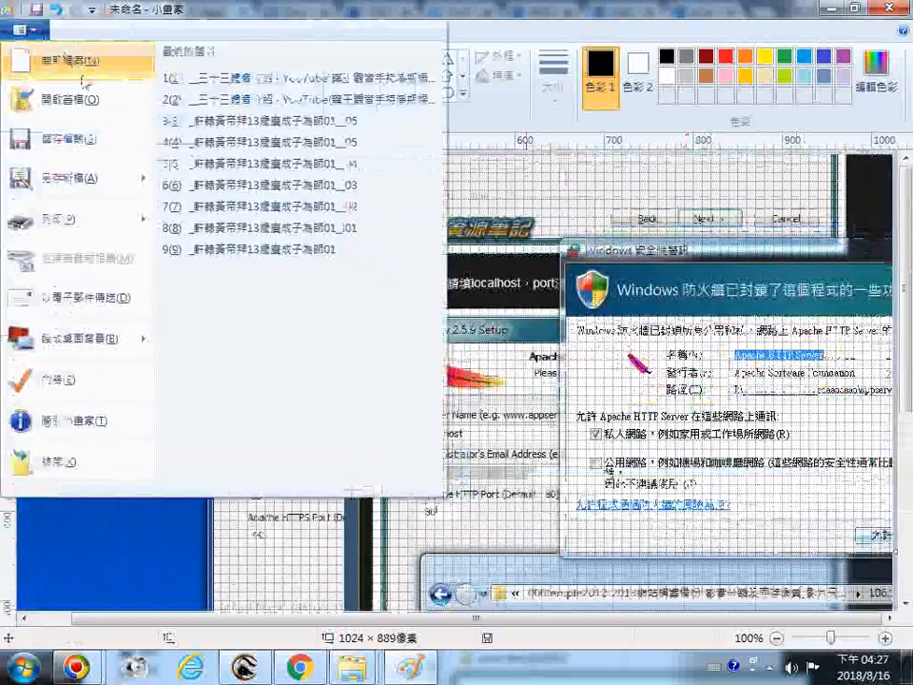
pyautogui.click(108, 153)
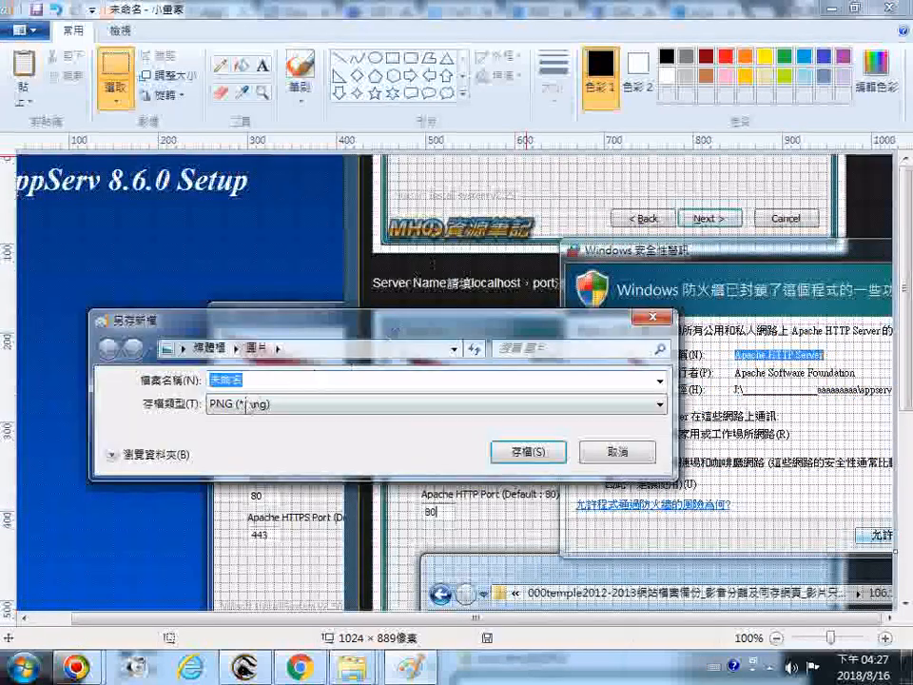
pyautogui.click(248, 403)
pyautogui.click(249, 469)
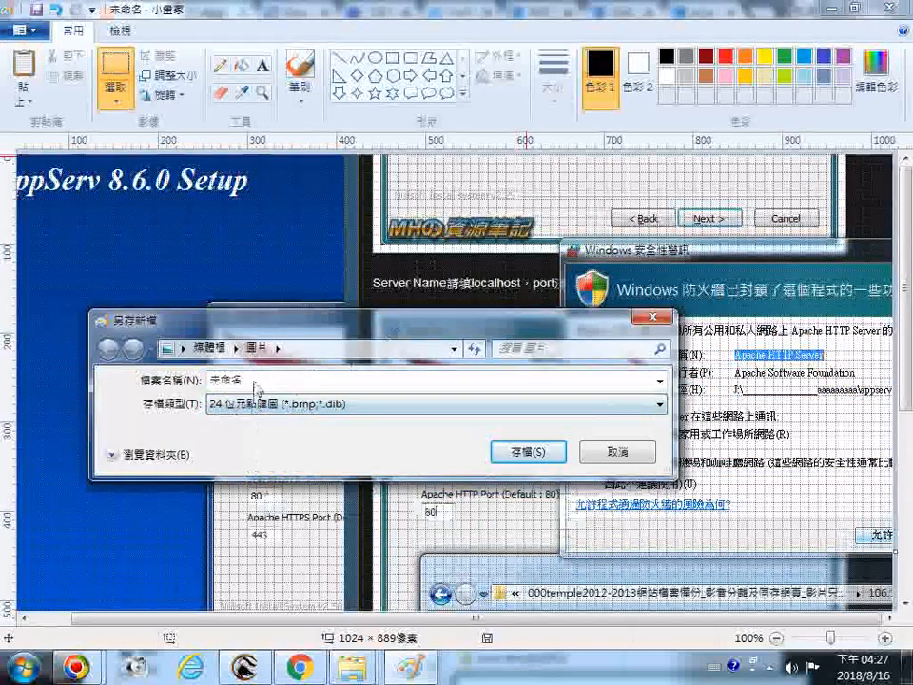
pyautogui.doubleClick(257, 380)
pyautogui.write('20180817')
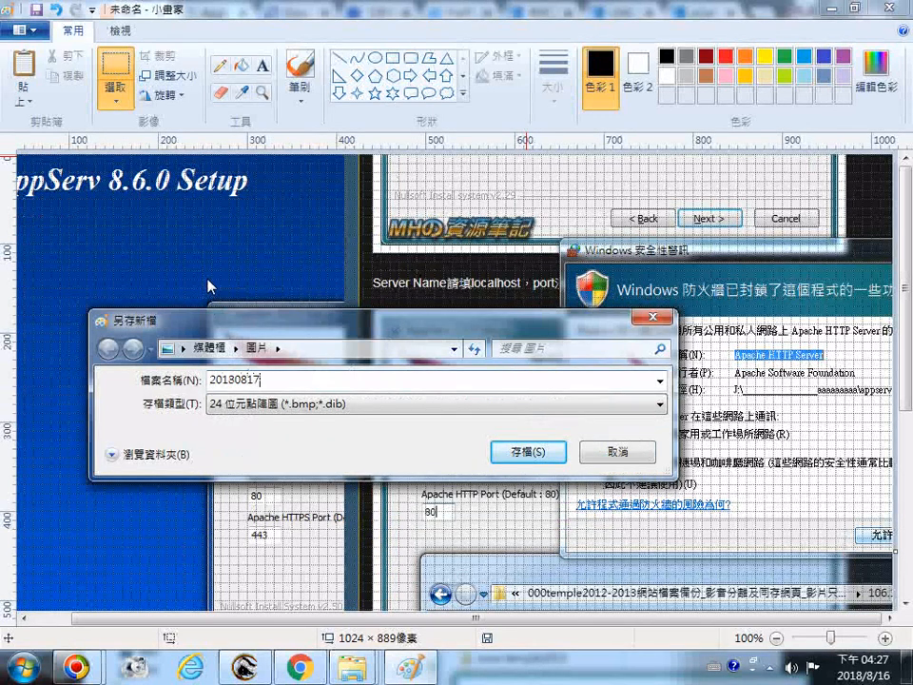
pyautogui.write('app')
pyautogui.write('r')
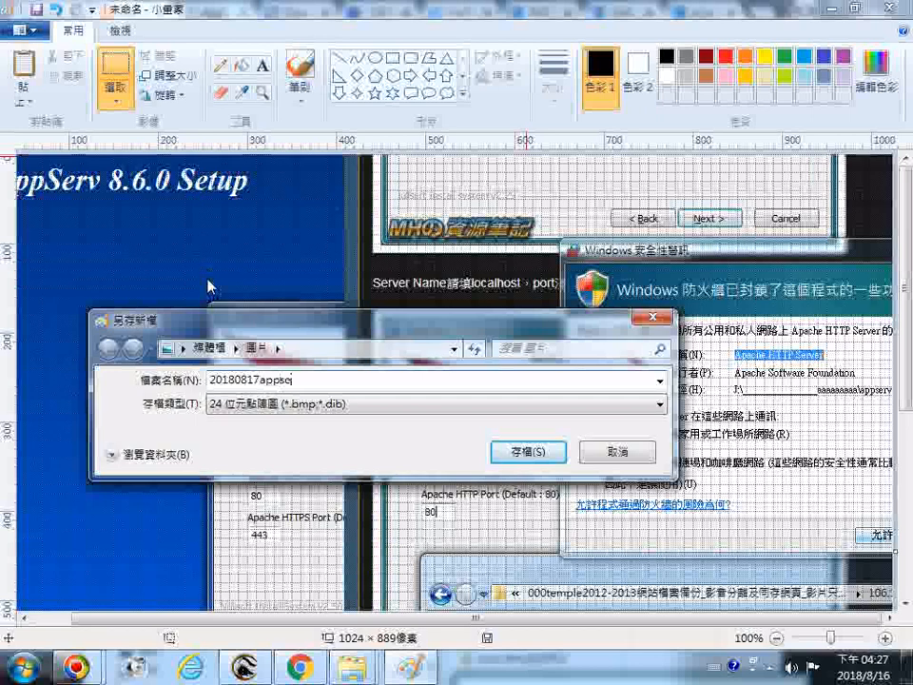
pyautogui.write('v')
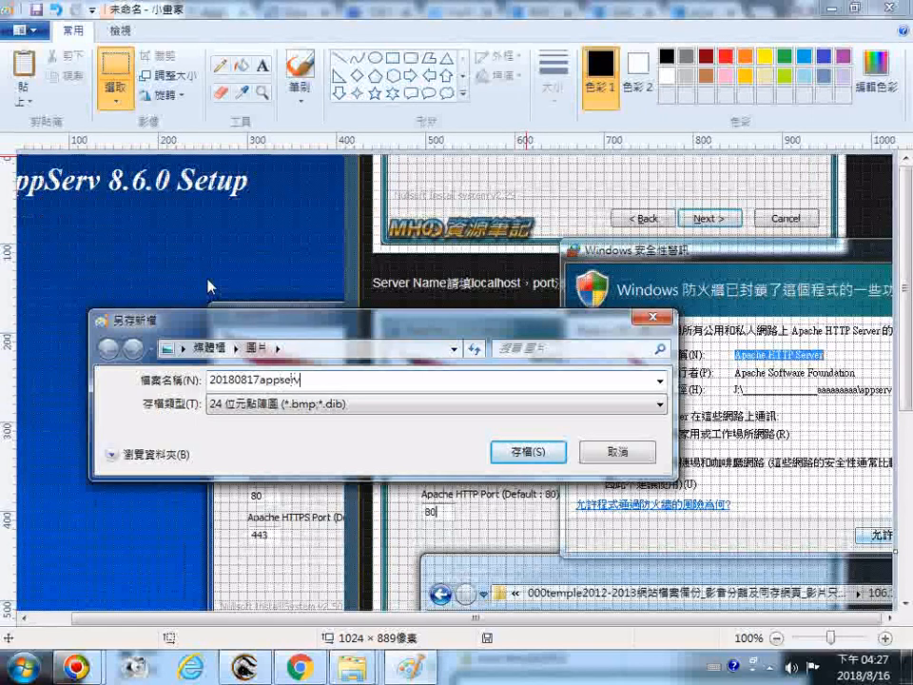
pyautogui.write('_win')
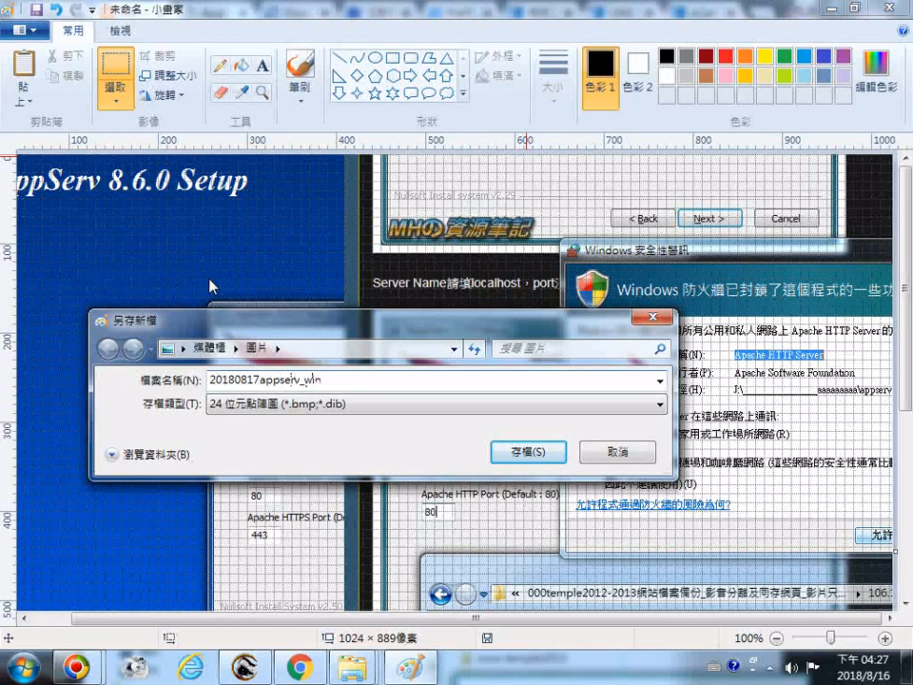
pyautogui.write('7_64')
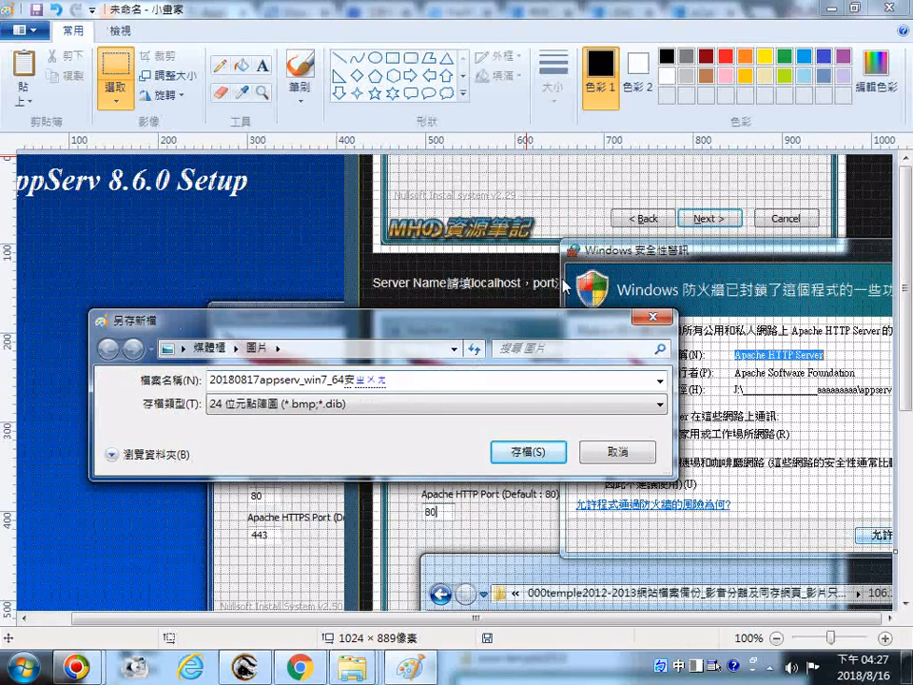
pyautogui.write('安裝伺服器')
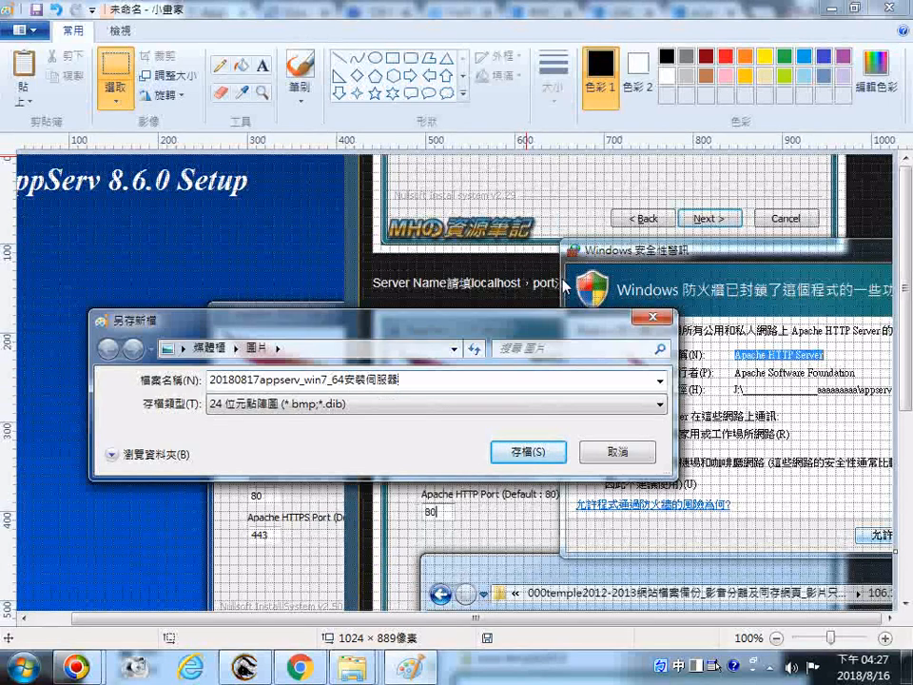
pyautogui.press('Return')
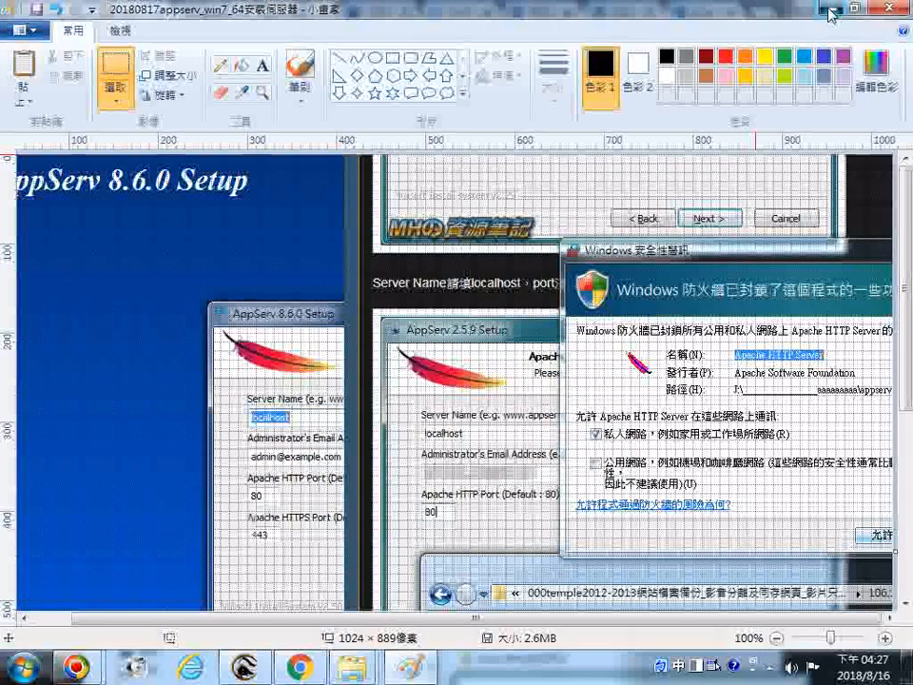
# Minimize Paint and run Apache Start from the Start menu
pyautogui.click(831, 10)
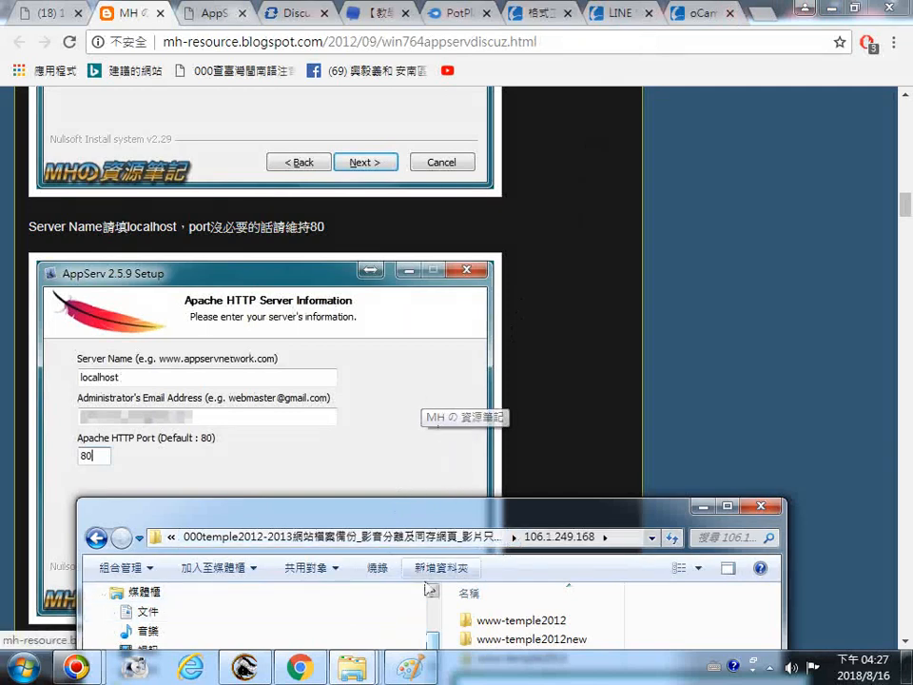
pyautogui.click(47, 13)
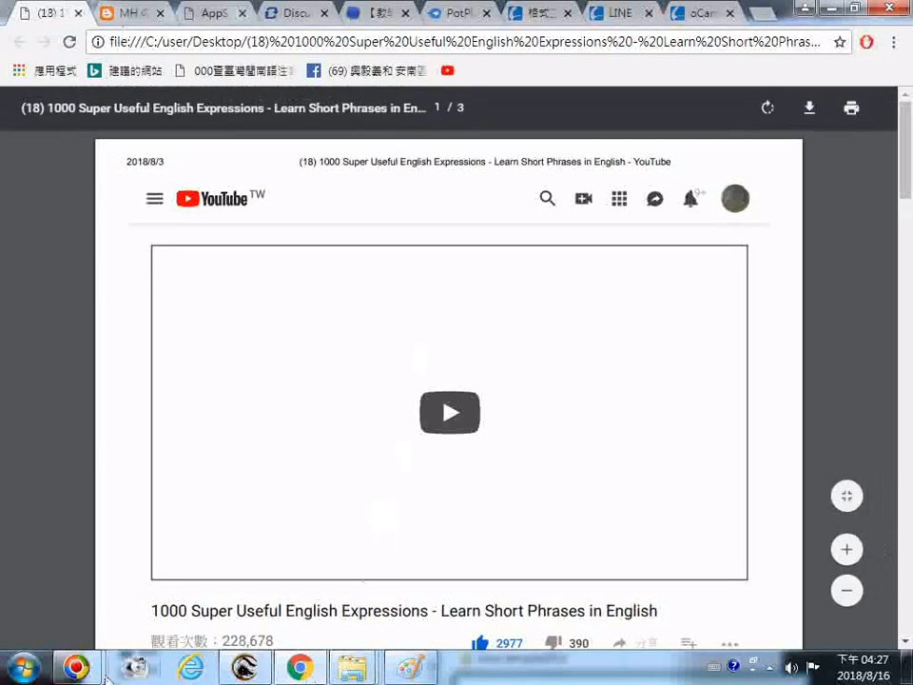
pyautogui.click(24, 666)
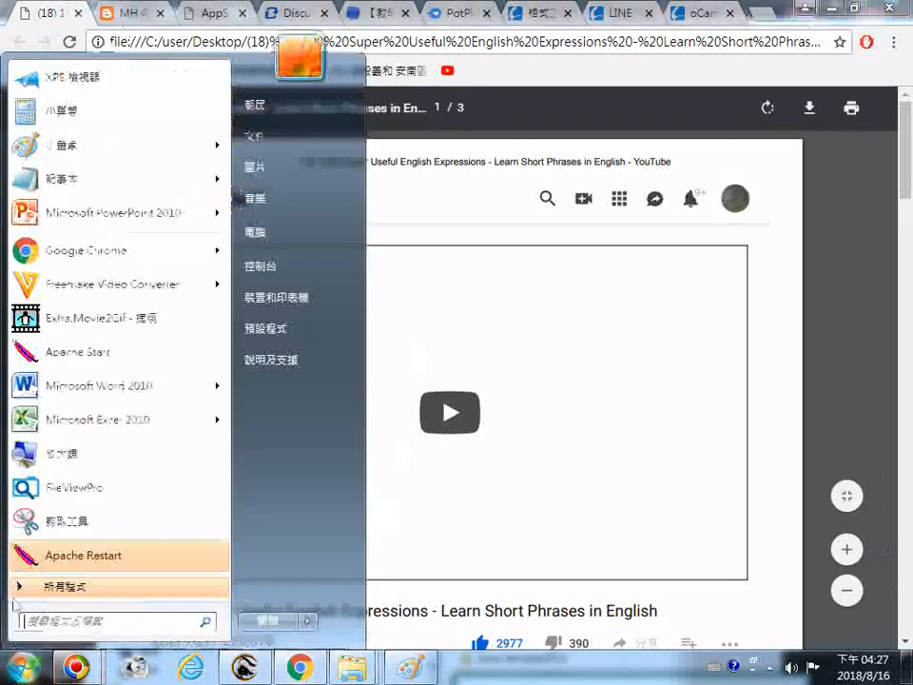
pyautogui.click(95, 354)
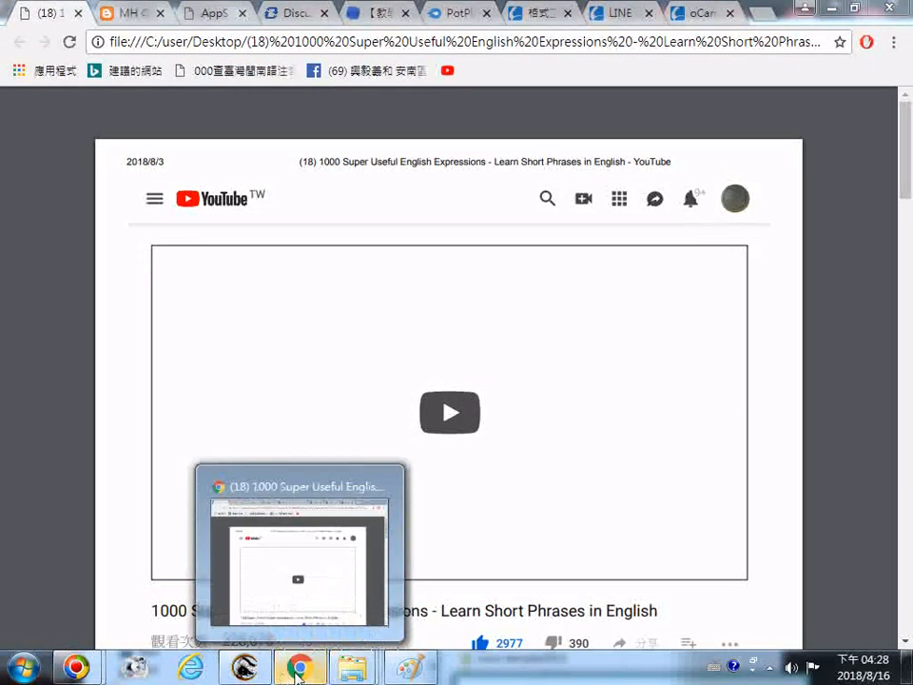
pyautogui.moveTo(349, 677)
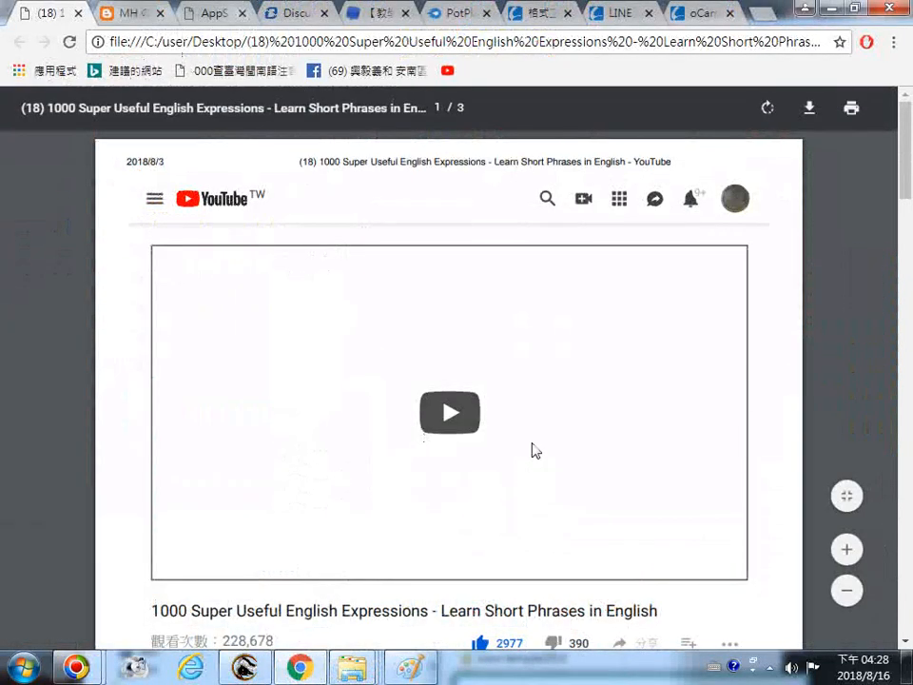
pyautogui.hotkey('ctrl', 'n')
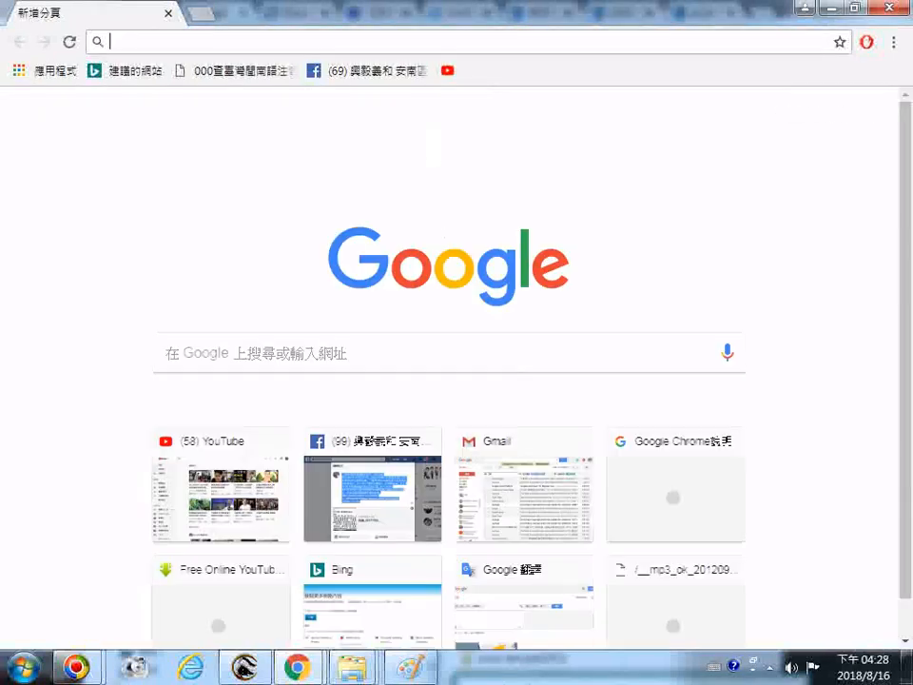
pyautogui.click(244, 666)
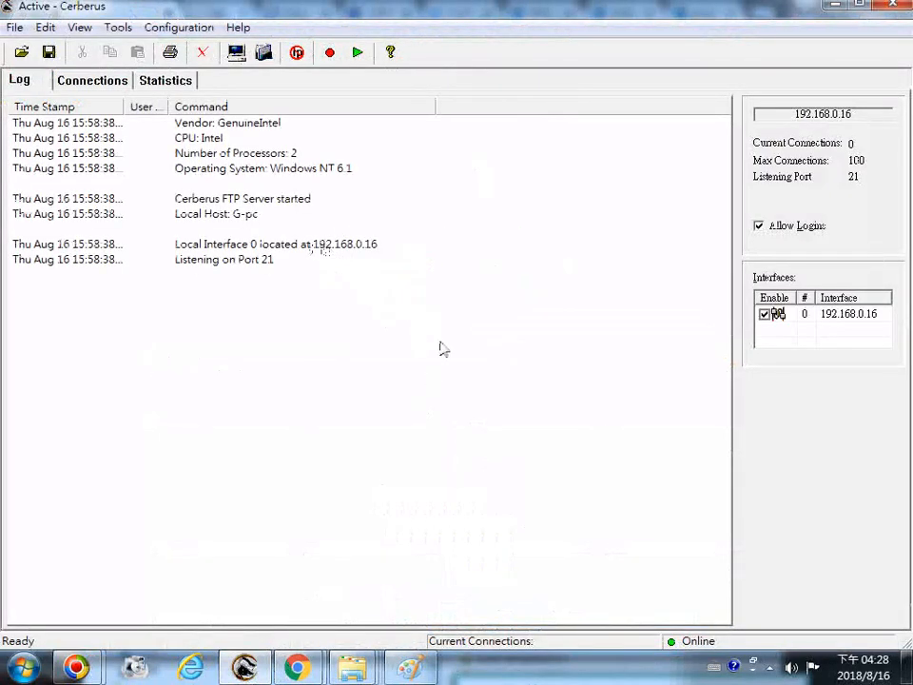
pyautogui.moveTo(297, 666)
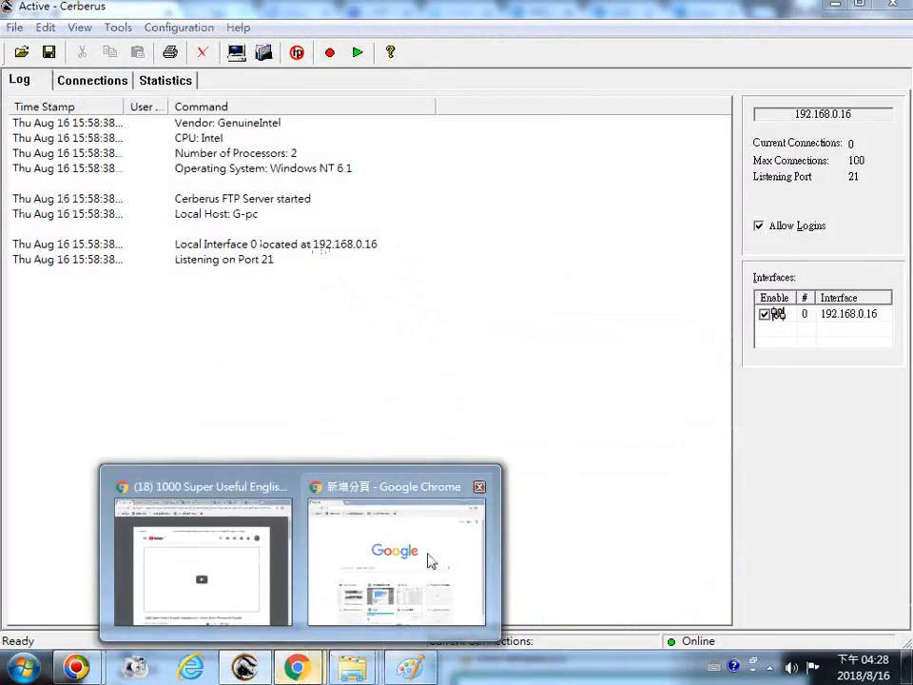
pyautogui.click(407, 485)
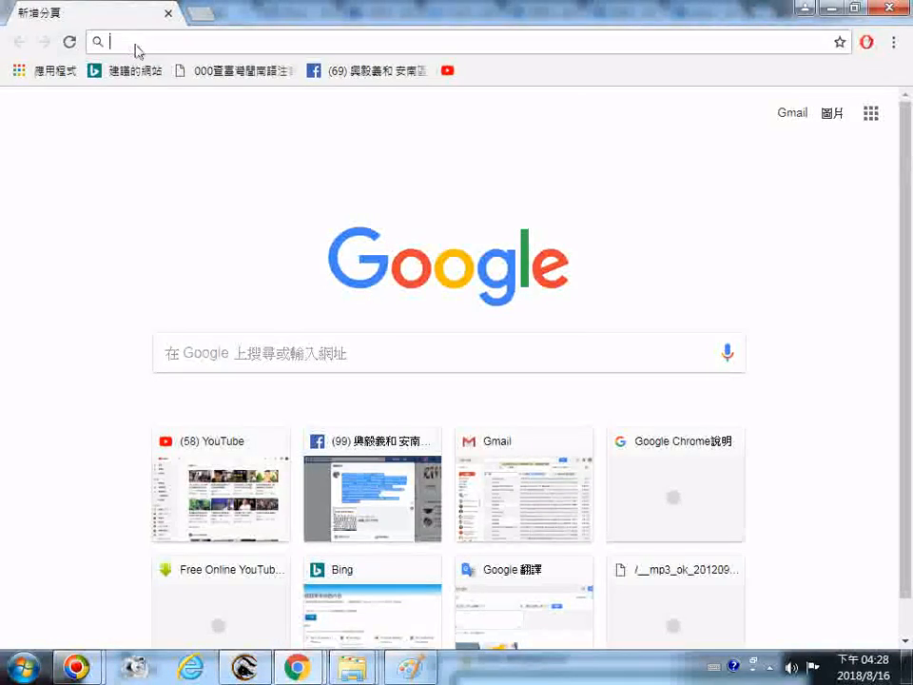
pyautogui.write('http://192.168.0.11')
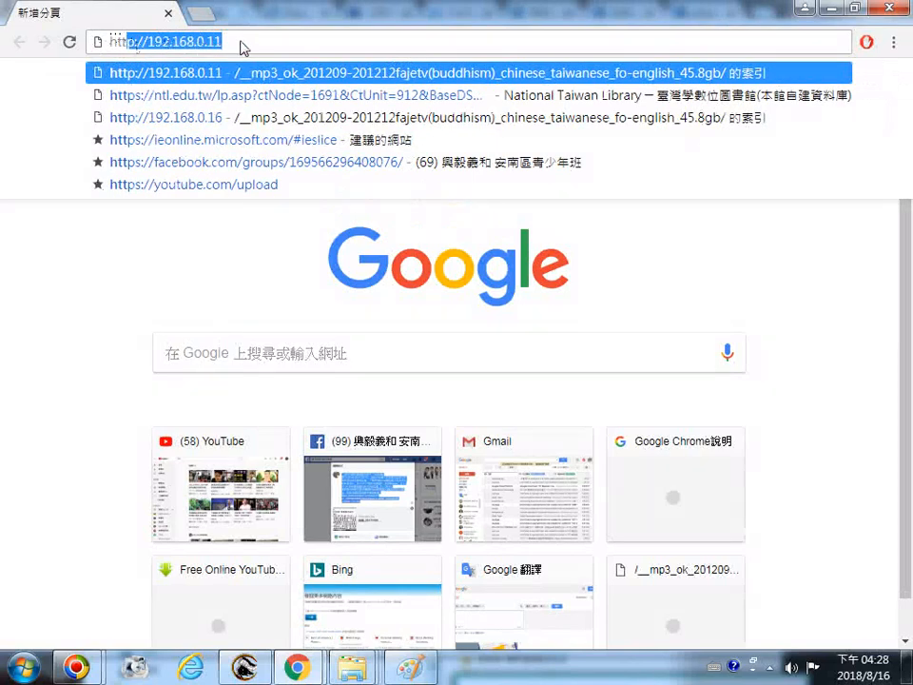
pyautogui.press('Right')
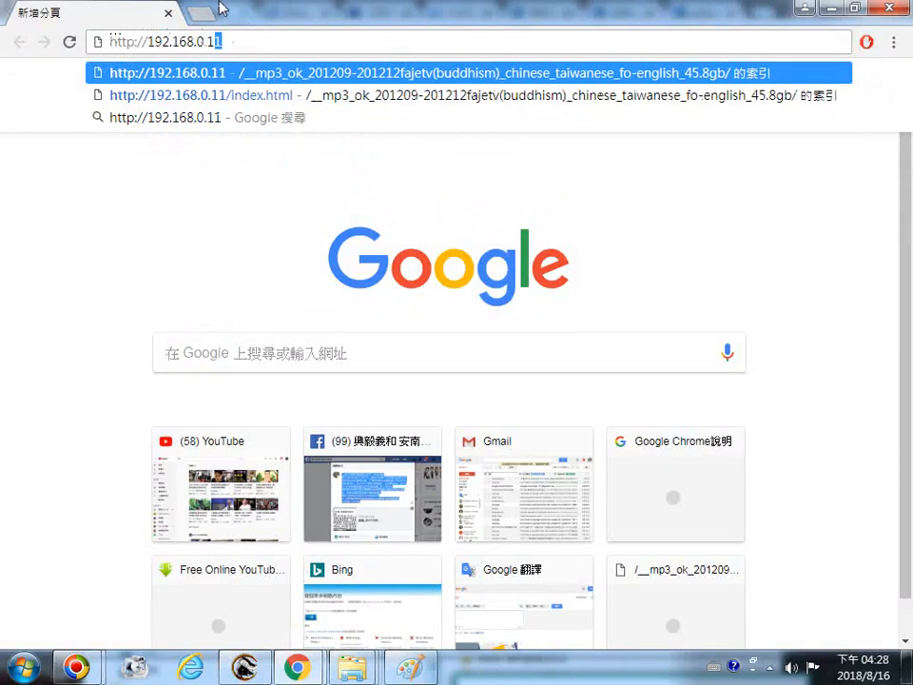
pyautogui.write('6')
pyautogui.press('Return')
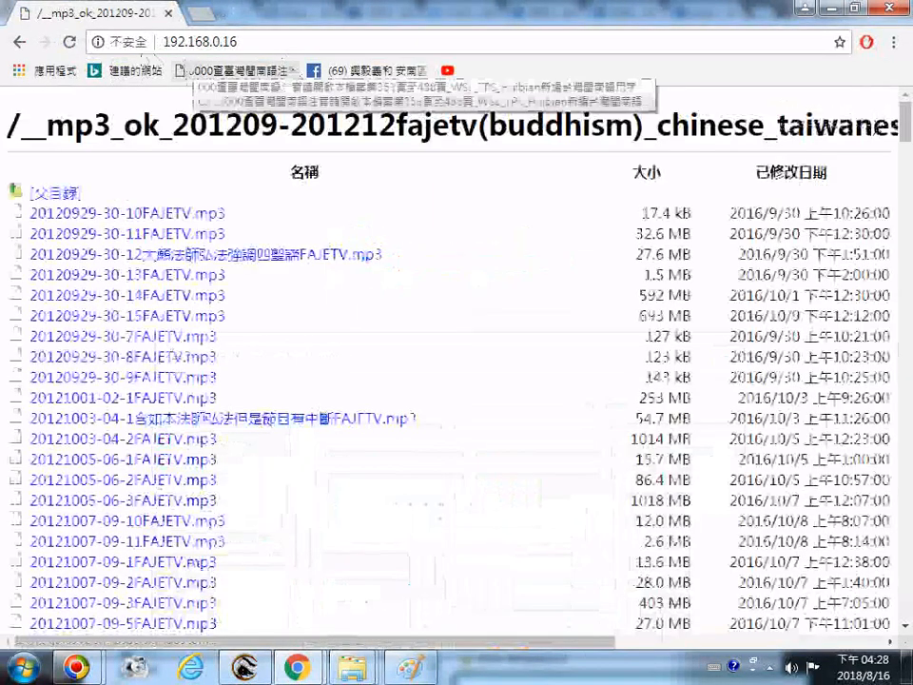
pyautogui.click(69, 40)
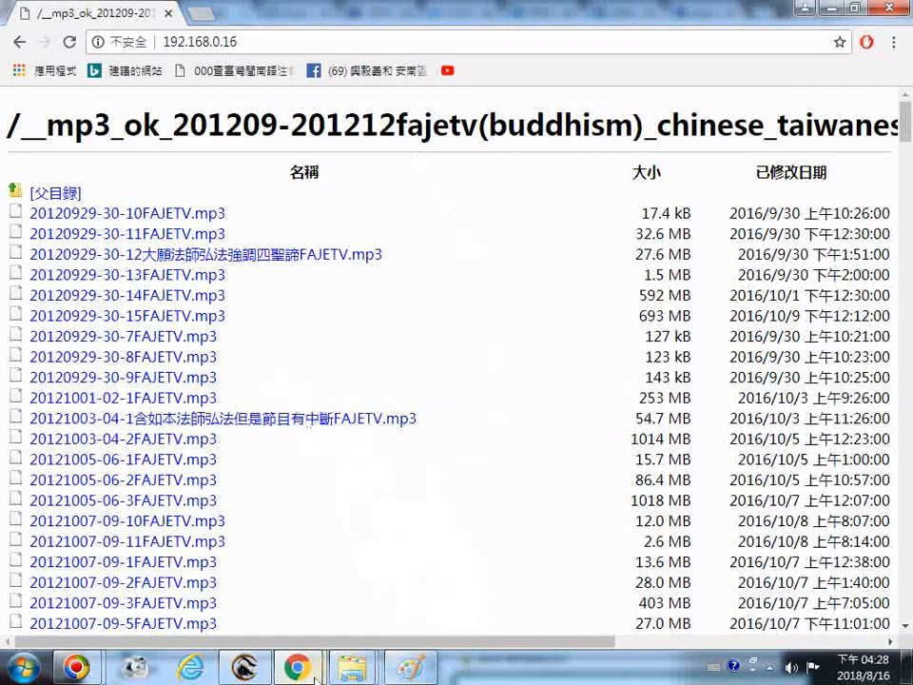
# Switch to Cerberus FTP Server and restart the server by stopping and starting it
pyautogui.moveTo(245, 671)
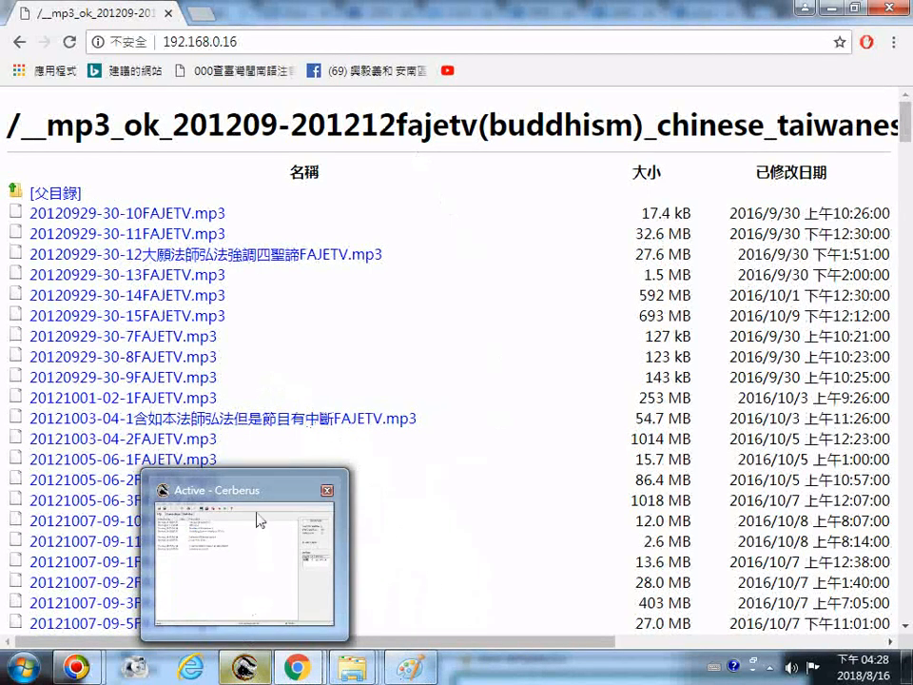
pyautogui.click(257, 476)
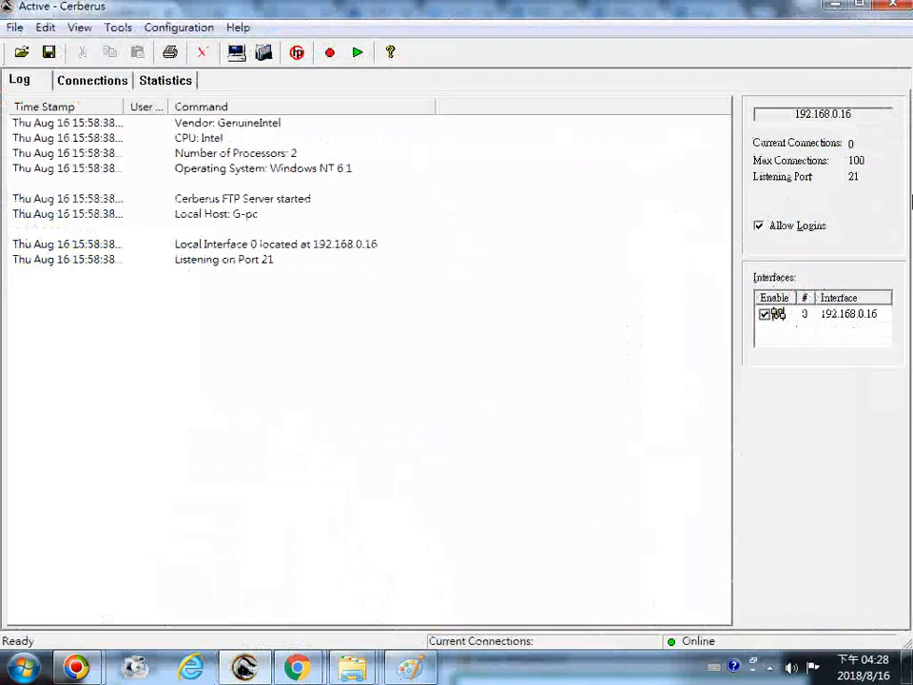
pyautogui.click(330, 54)
pyautogui.click(355, 54)
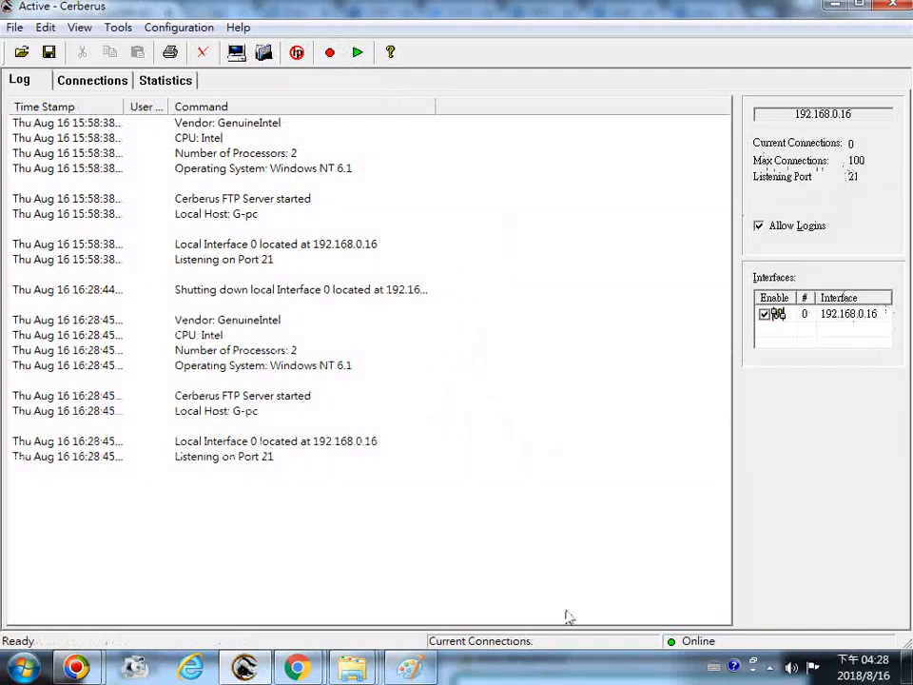
pyautogui.moveTo(306, 672)
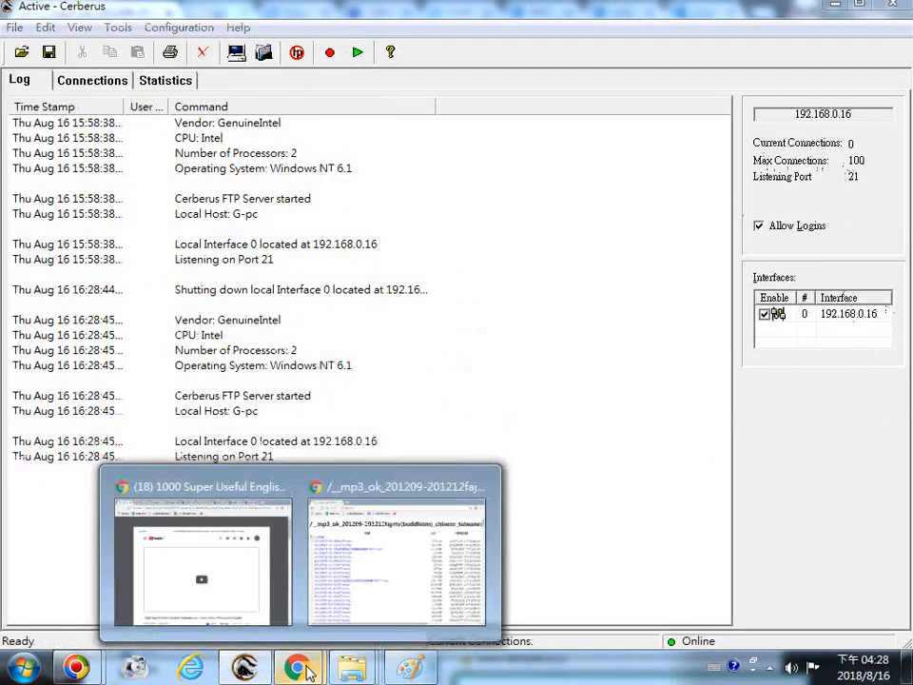
pyautogui.click(379, 490)
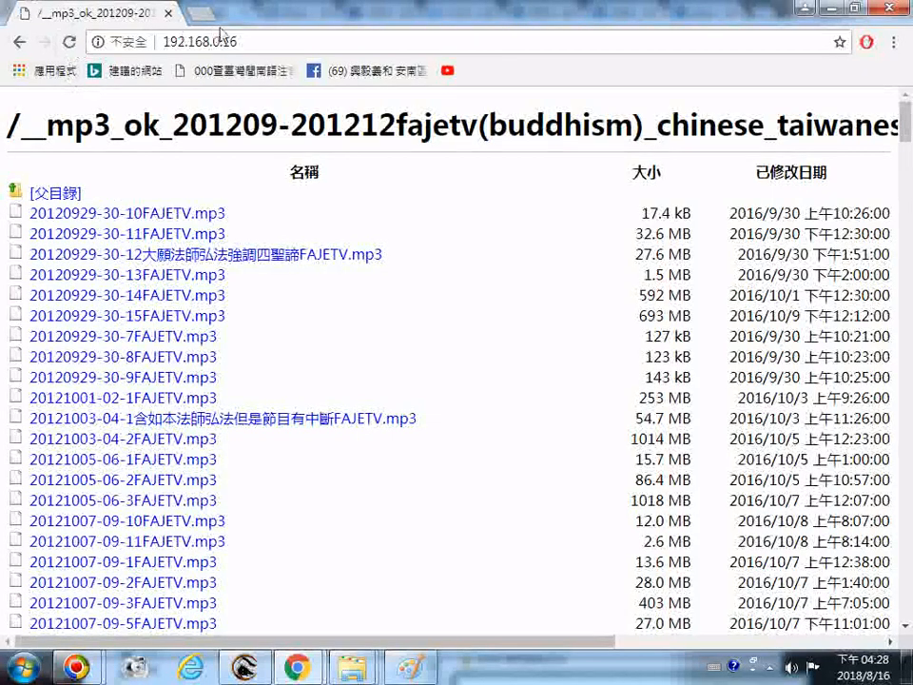
pyautogui.click(254, 49)
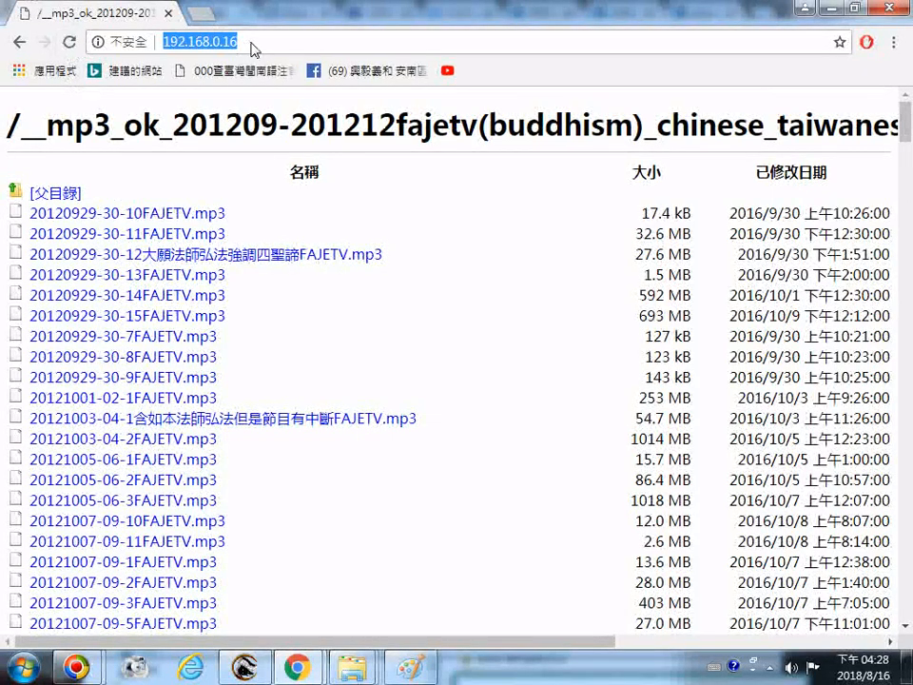
pyautogui.click(164, 42)
pyautogui.write('h')
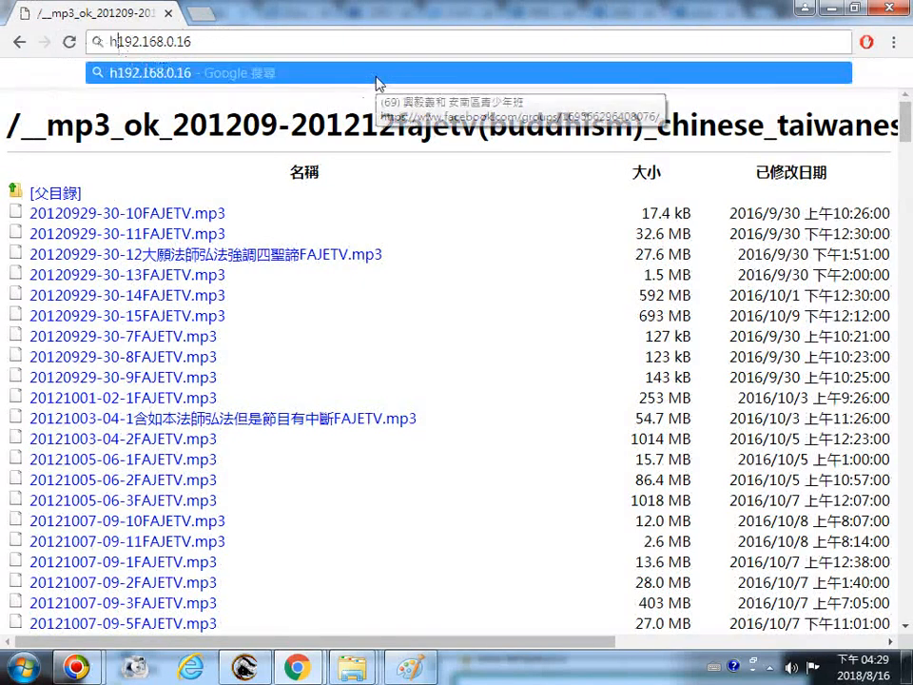
pyautogui.write('ttp')
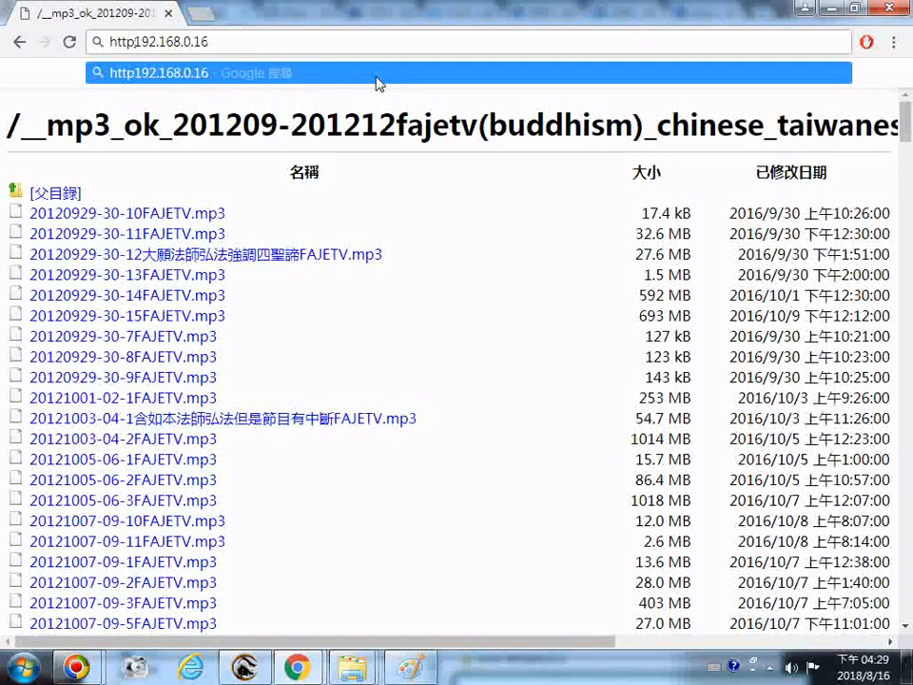
pyautogui.write(':')
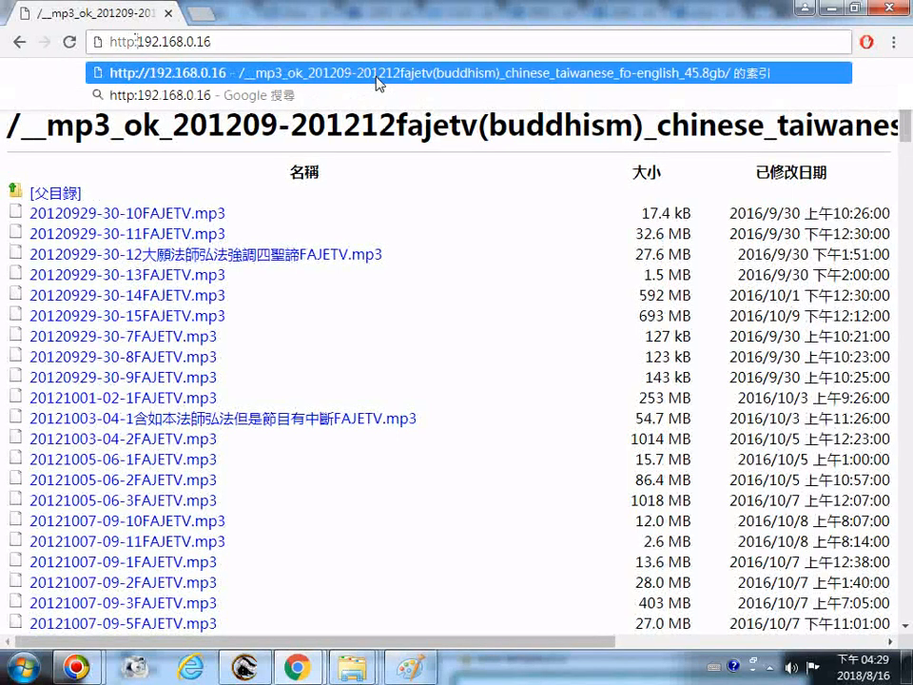
pyautogui.write('//192.168.0.16')
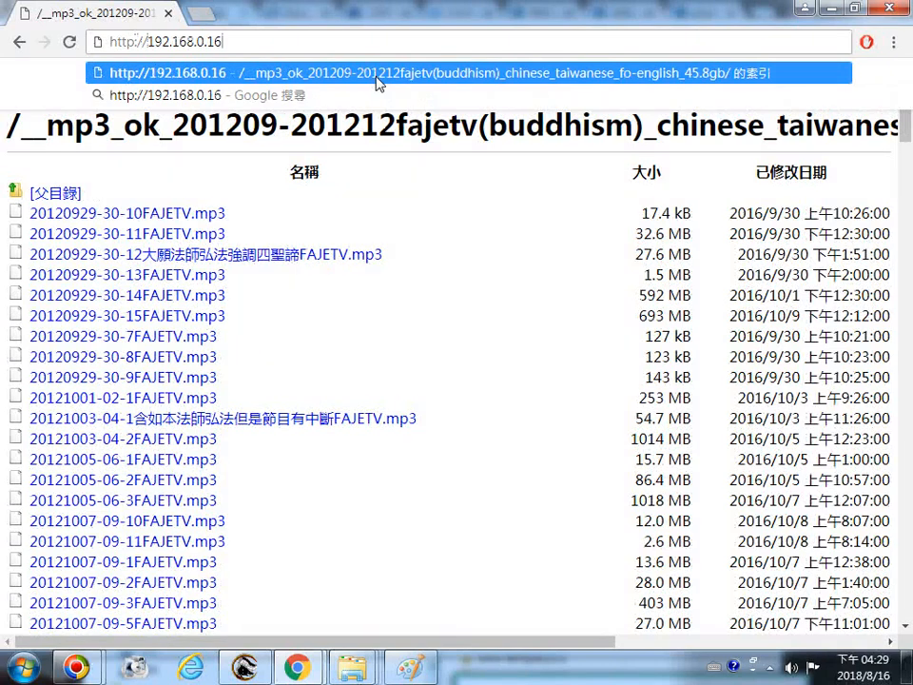
pyautogui.write('/')
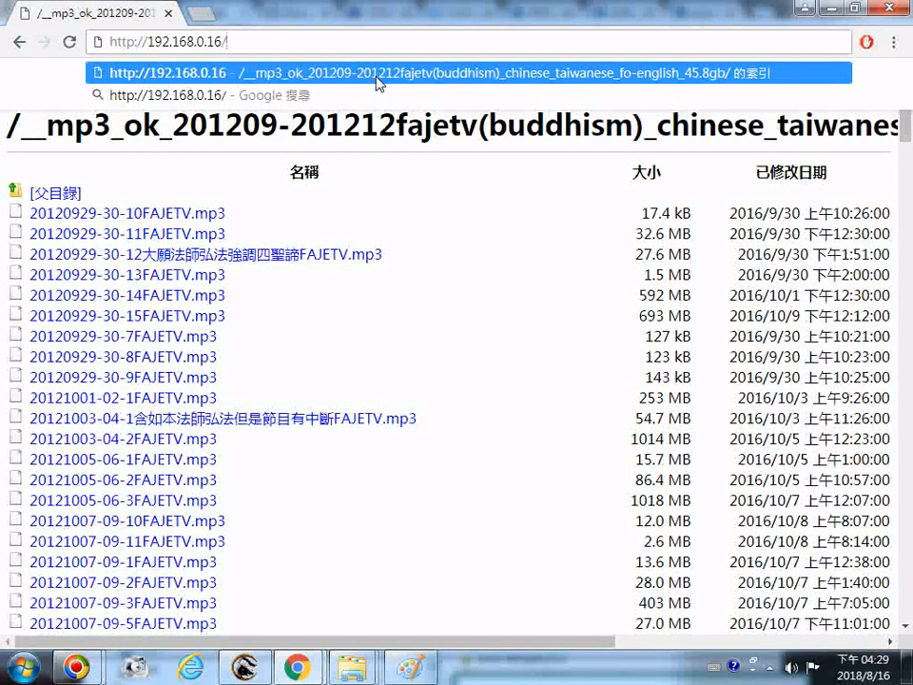
pyautogui.write('index')
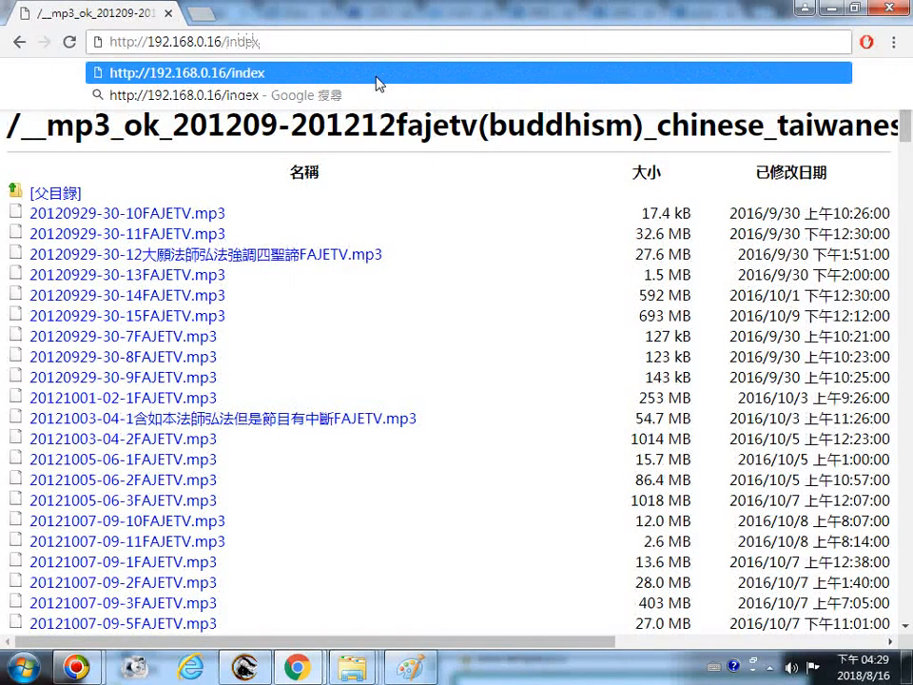
pyautogui.write('.php')
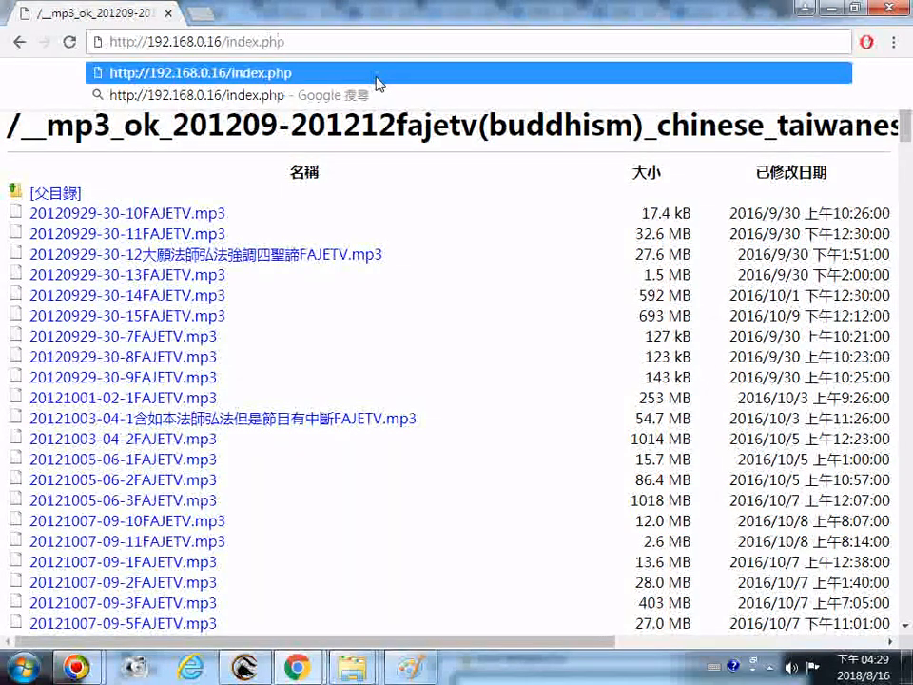
pyautogui.click(377, 76)
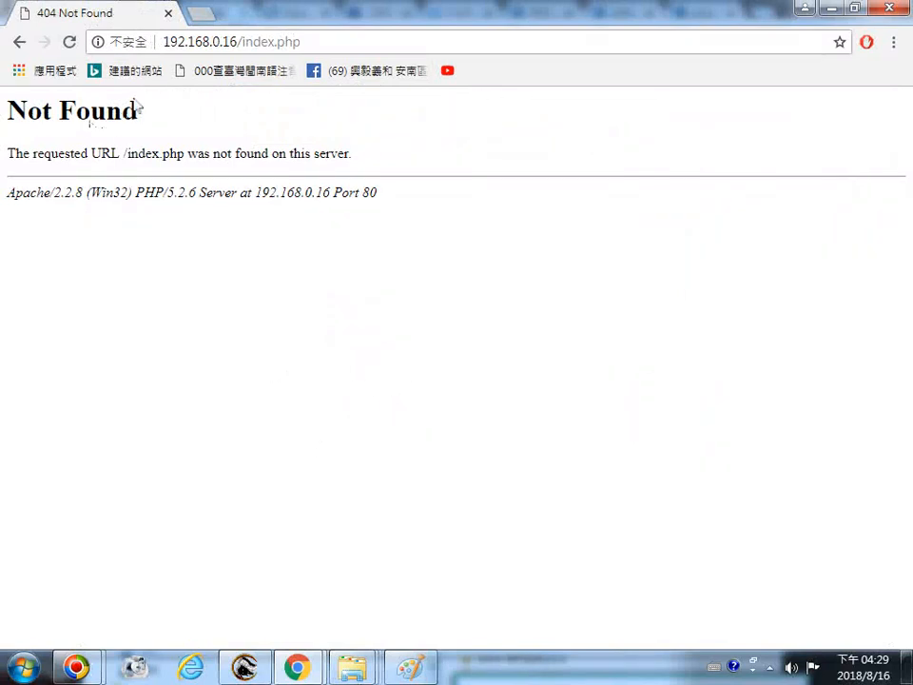
pyautogui.click(171, 44)
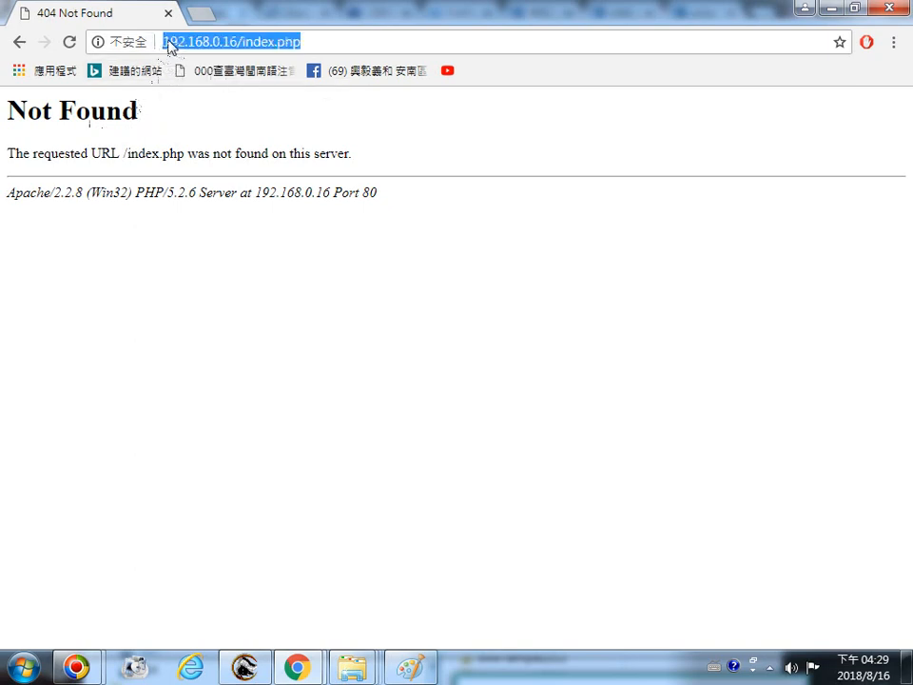
pyautogui.click(164, 43)
pyautogui.write('h')
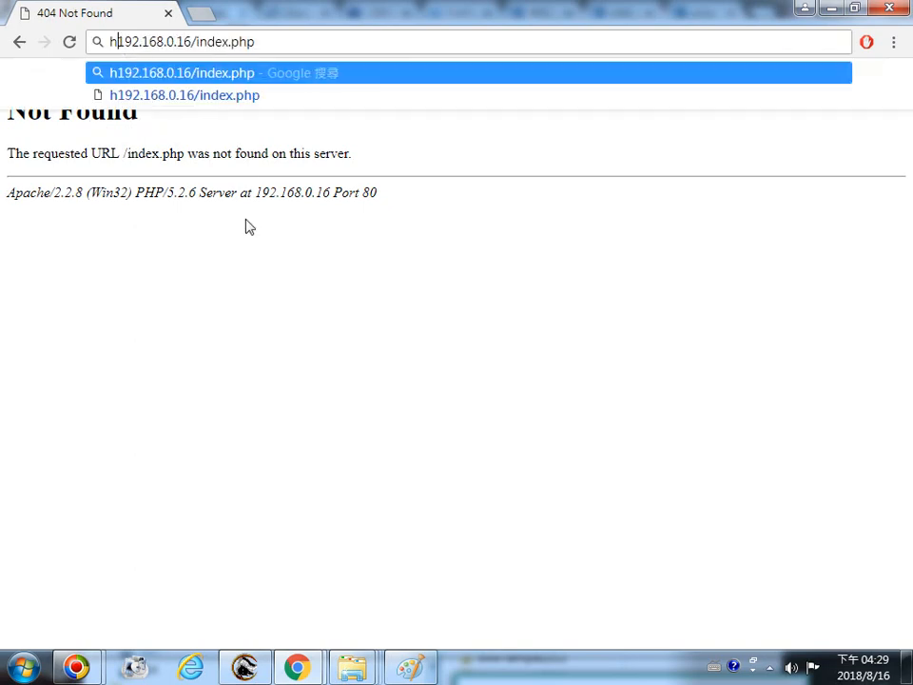
pyautogui.write('ttp')
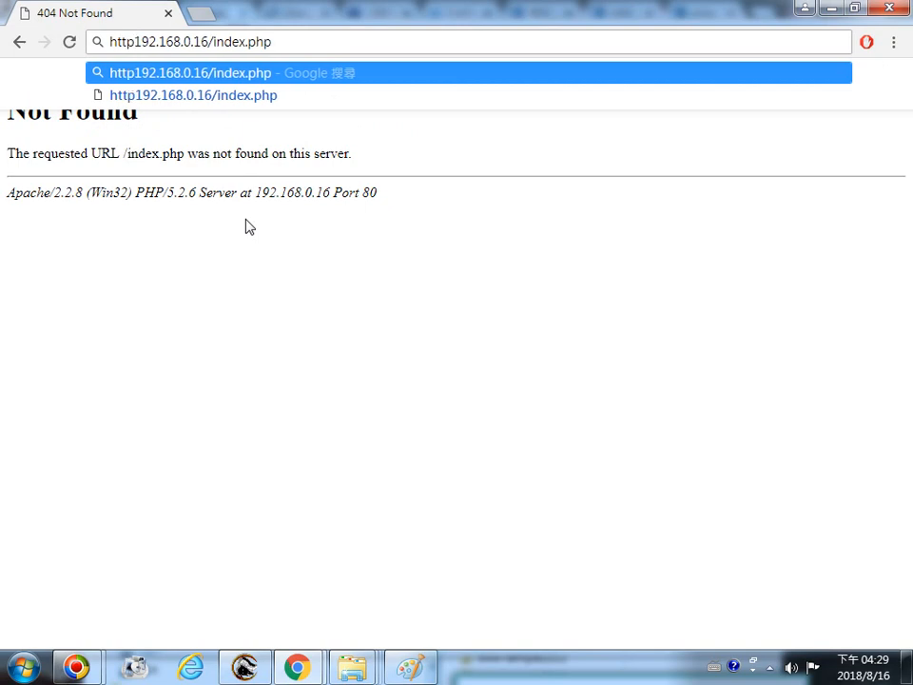
pyautogui.write('s')
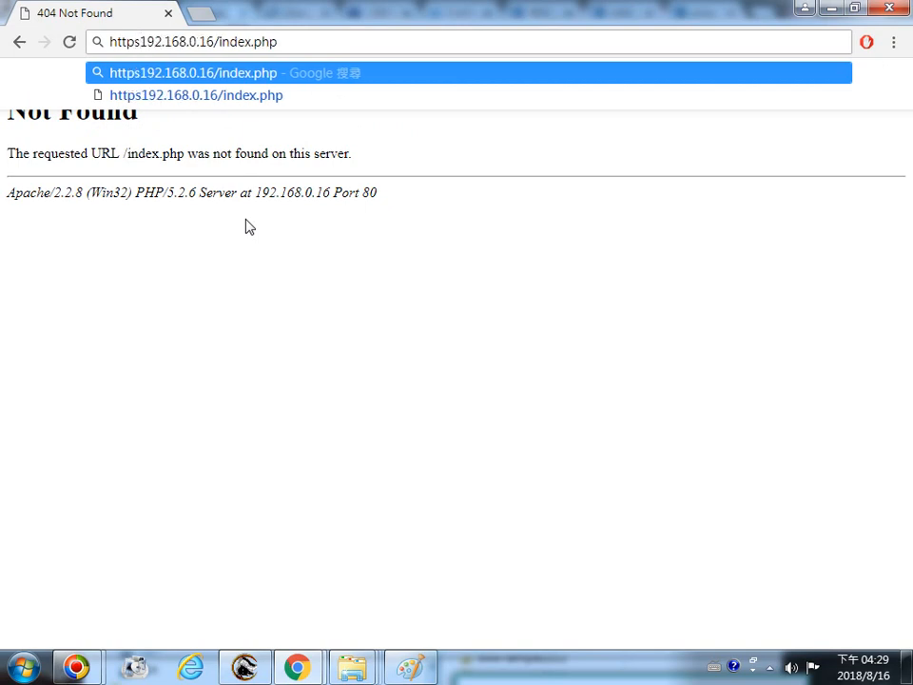
pyautogui.write('://')
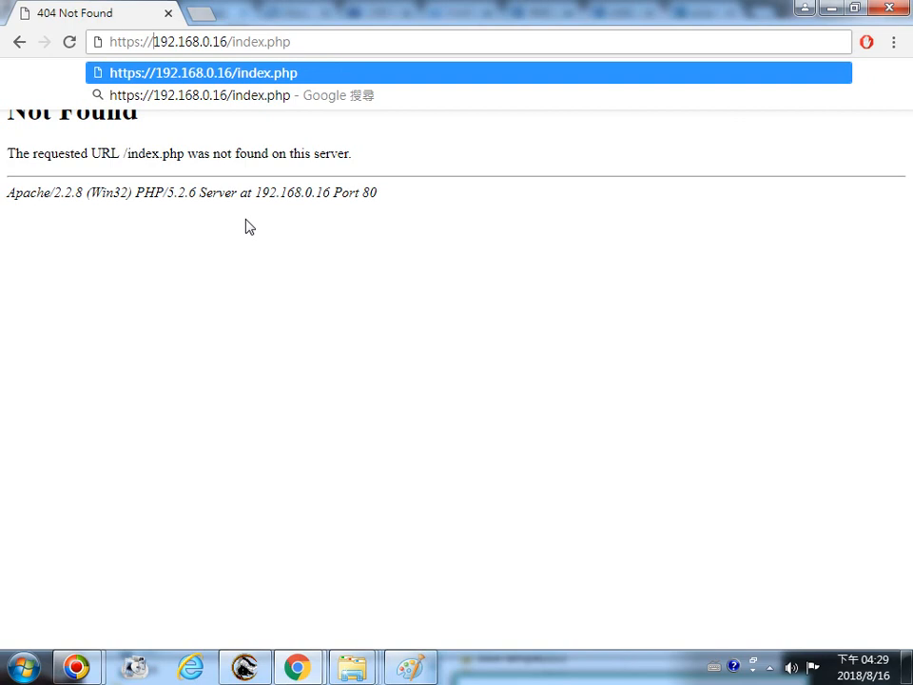
pyautogui.press('Return')
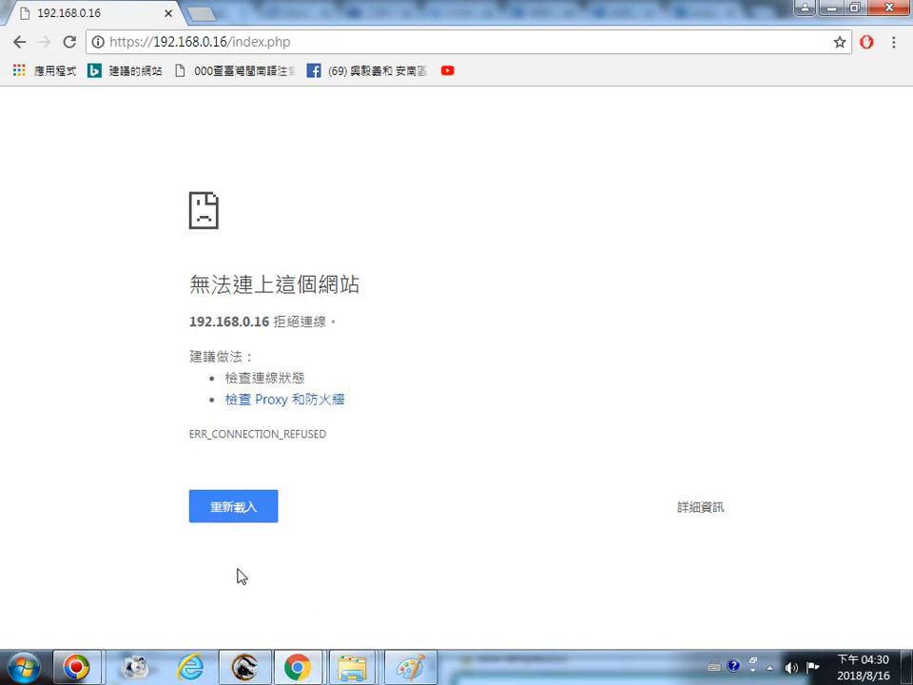
# Open the AppServ www folder inside ___________AAAAAAAAA on drive SP PHD U3 (J:) in File Explorer
pyautogui.moveTo(369, 667)
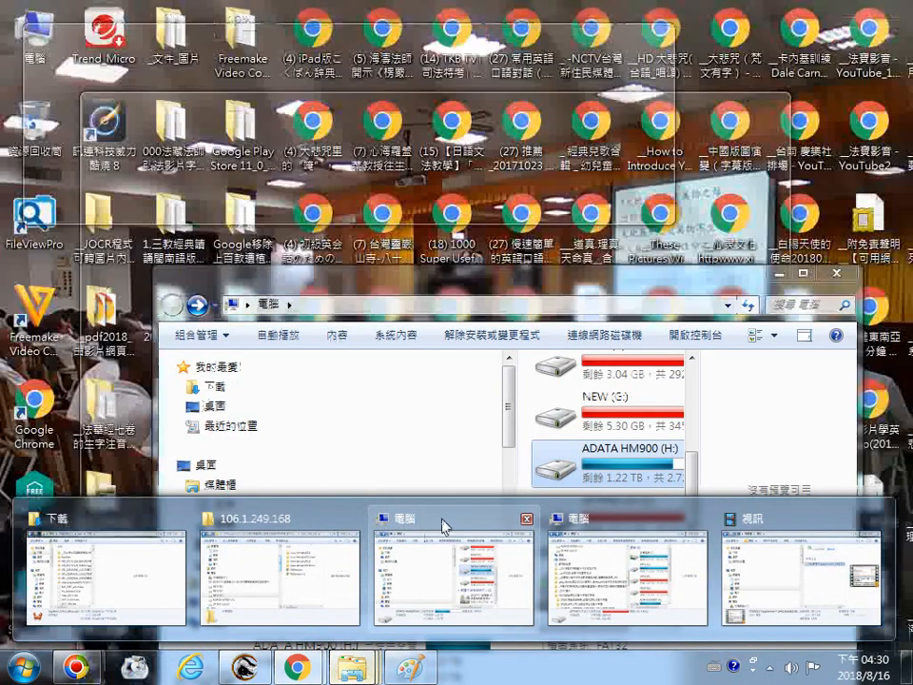
pyautogui.click(444, 529)
pyautogui.scroll(-2, 590, 490)
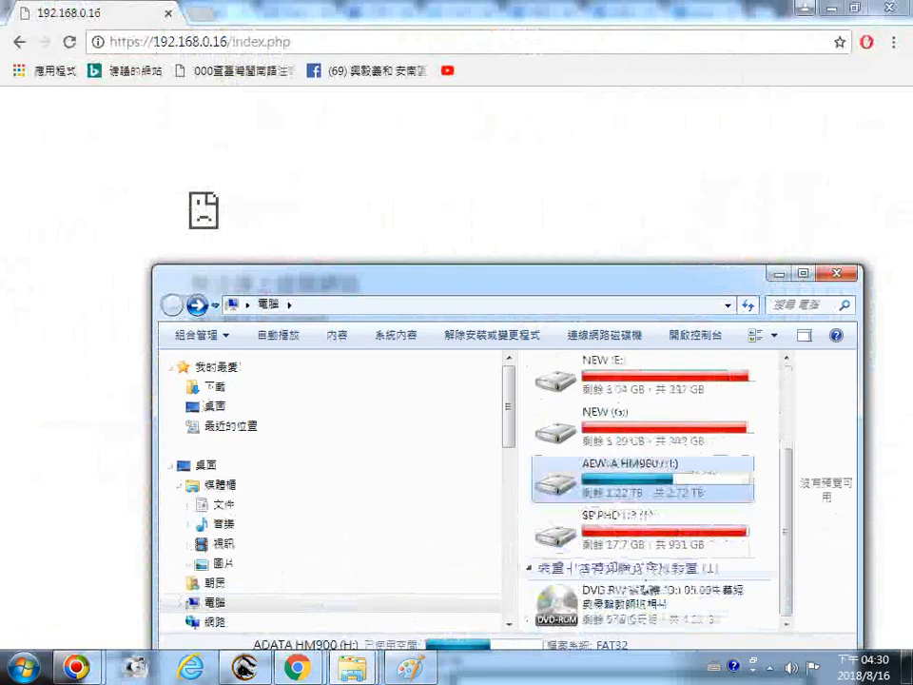
pyautogui.click(605, 541)
pyautogui.doubleClick(605, 540)
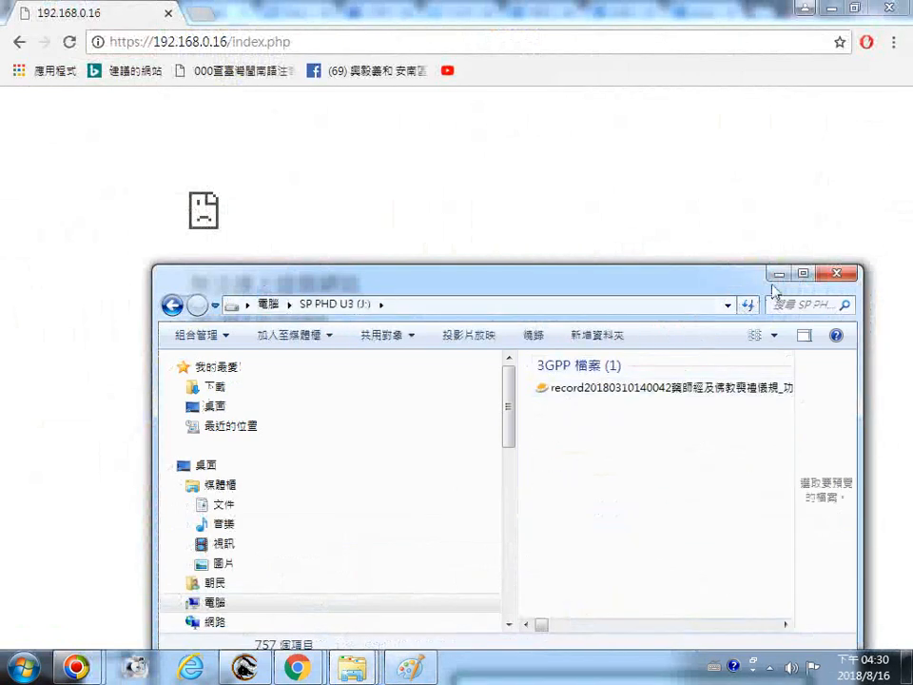
pyautogui.click(804, 273)
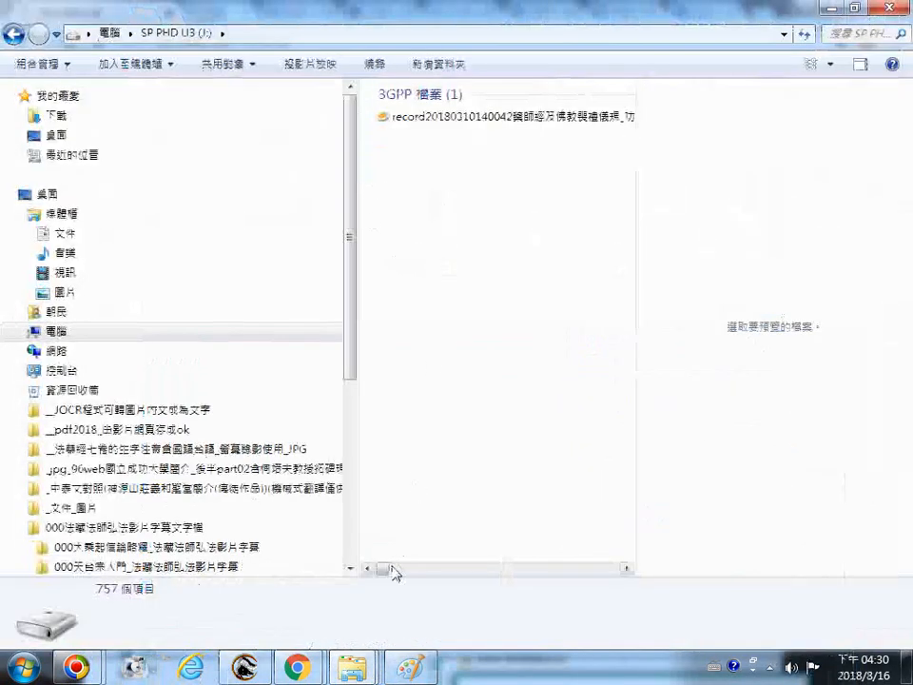
pyautogui.moveTo(389, 569); pyautogui.dragTo(512, 576)
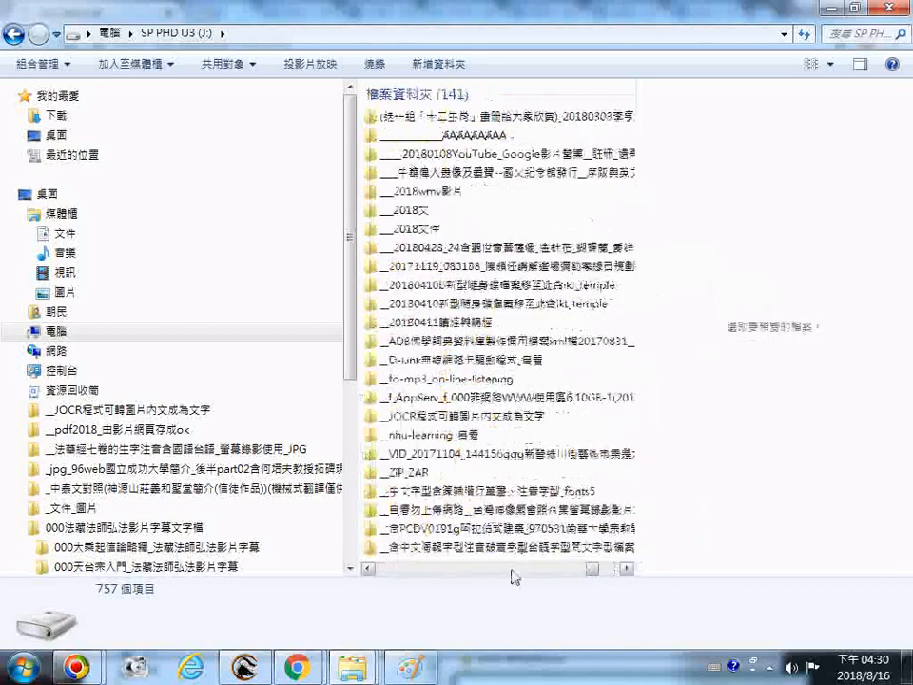
pyautogui.doubleClick(420, 143)
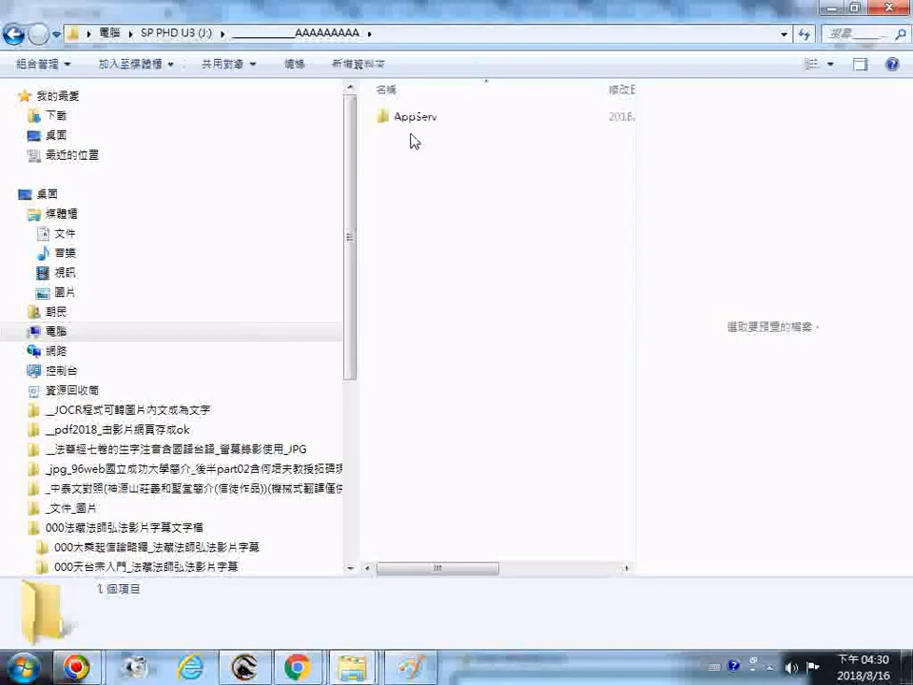
pyautogui.doubleClick(408, 118)
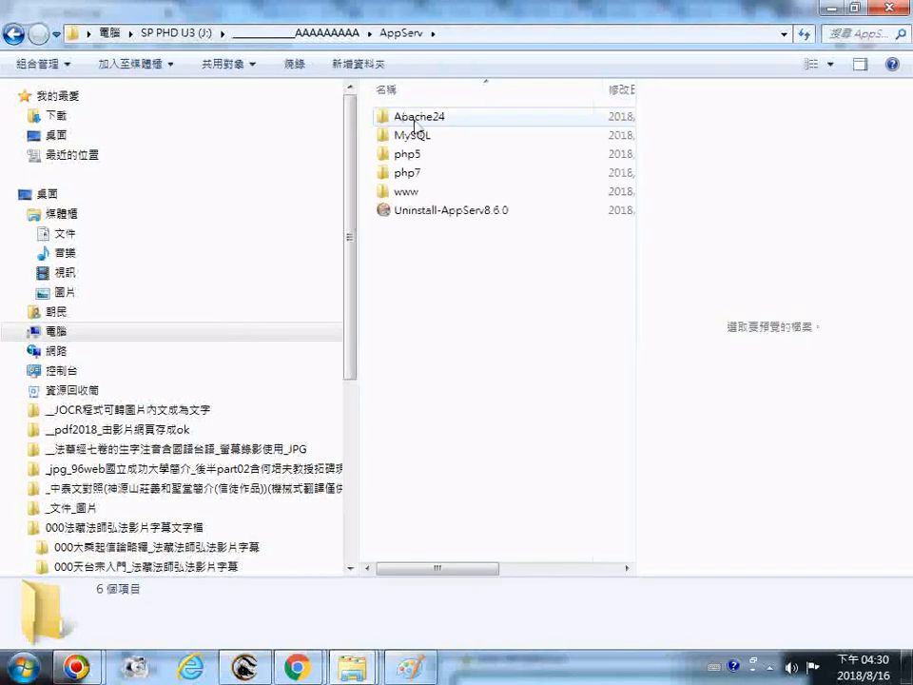
pyautogui.click(403, 195)
pyautogui.doubleClick(403, 195)
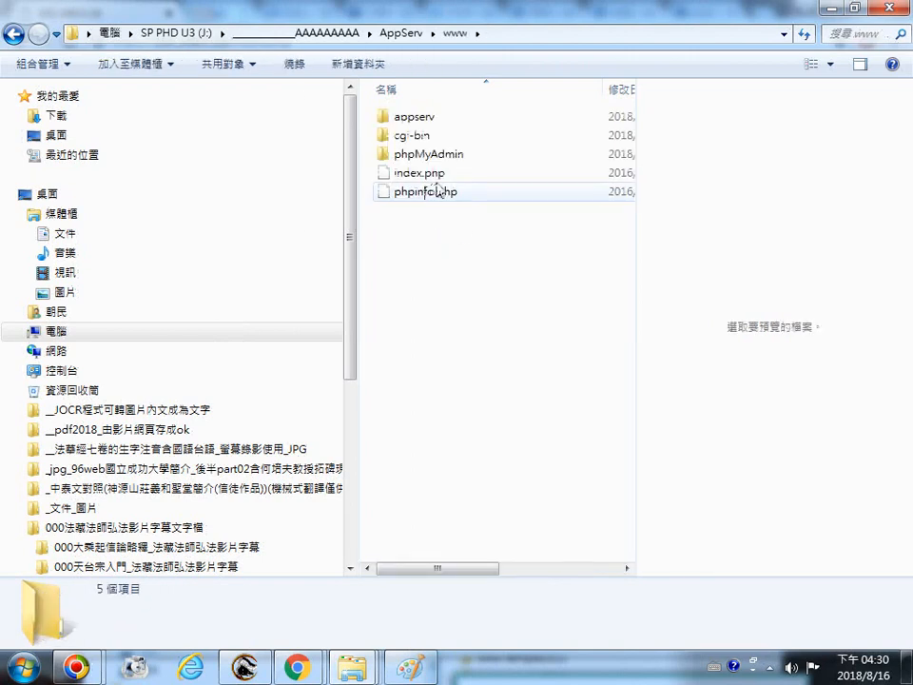
pyautogui.click(426, 179)
pyautogui.click(449, 177)
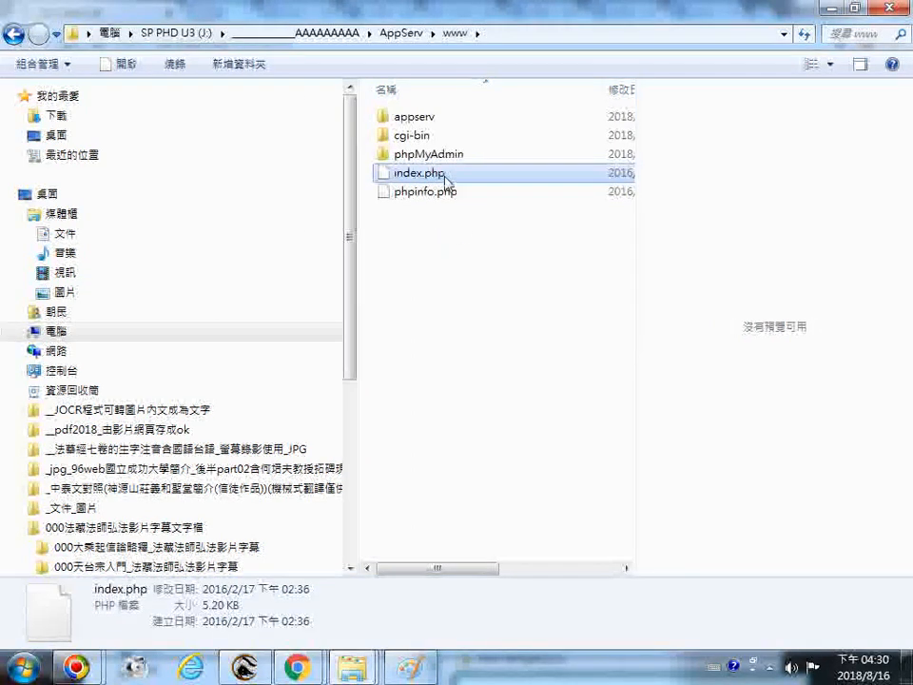
pyautogui.rightClick(444, 179)
pyautogui.click(497, 182)
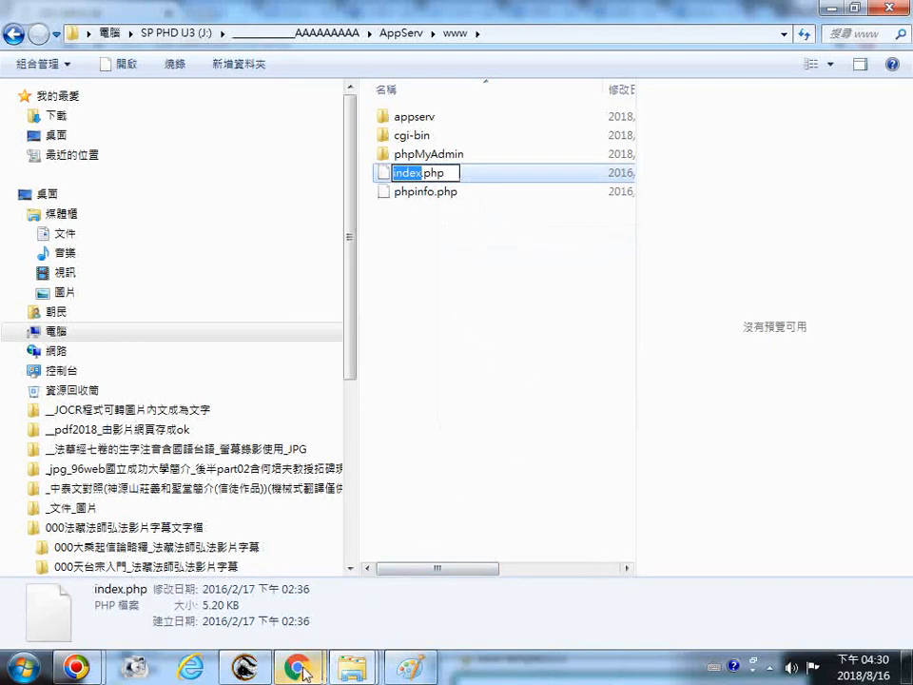
pyautogui.moveTo(298, 671)
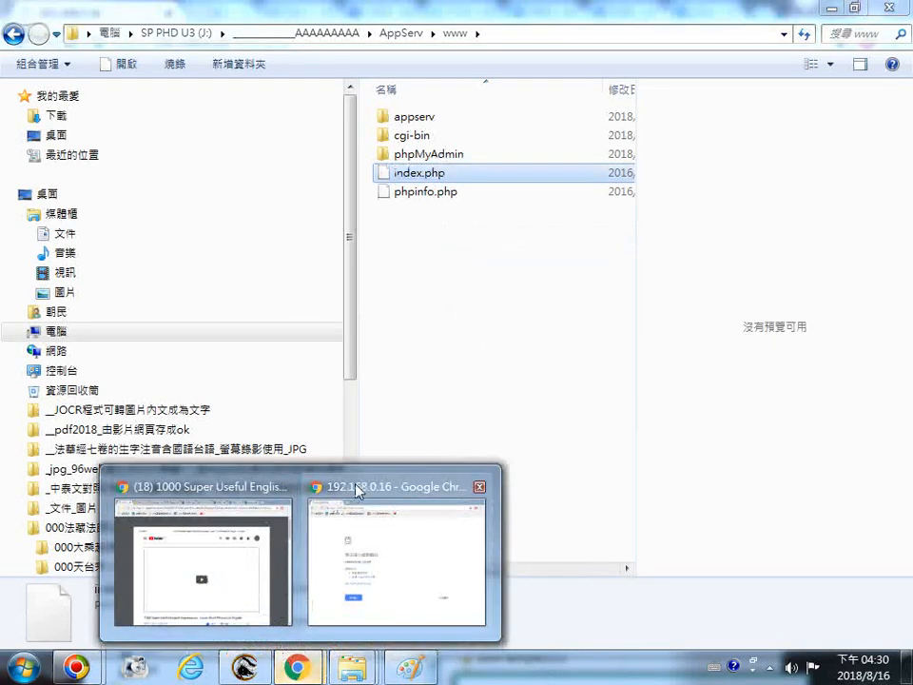
pyautogui.click(359, 490)
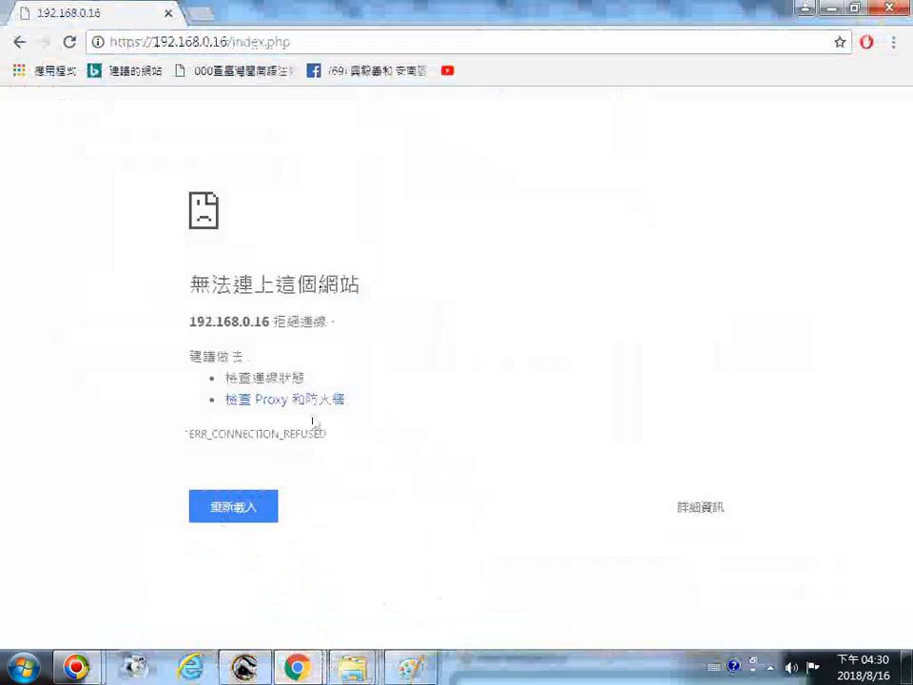
pyautogui.click(235, 44)
pyautogui.click(233, 44)
pyautogui.moveTo(233, 45); pyautogui.dragTo(311, 48)
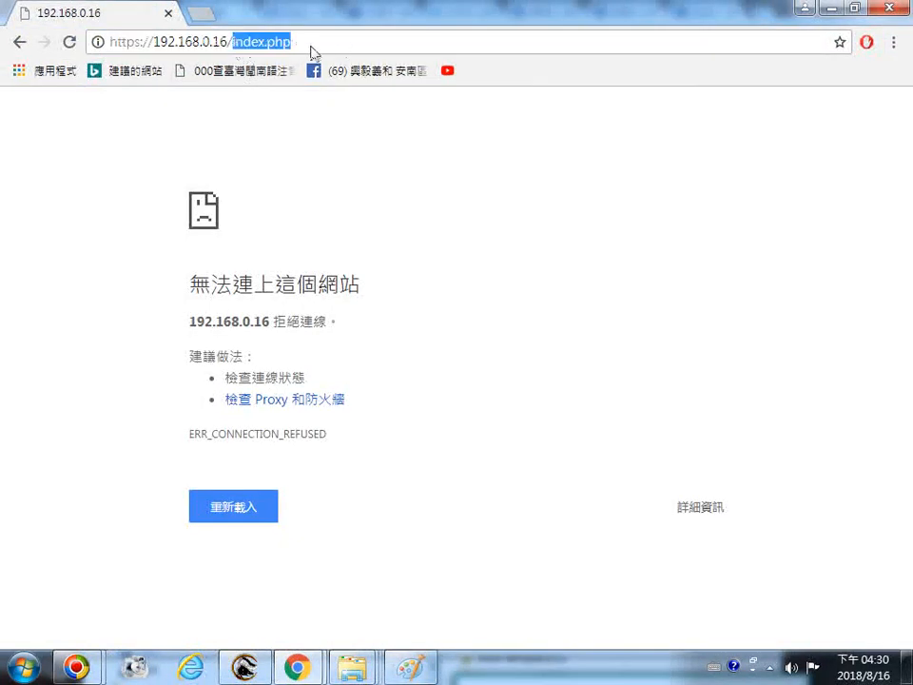
pyautogui.rightClick(279, 48)
pyautogui.click(369, 136)
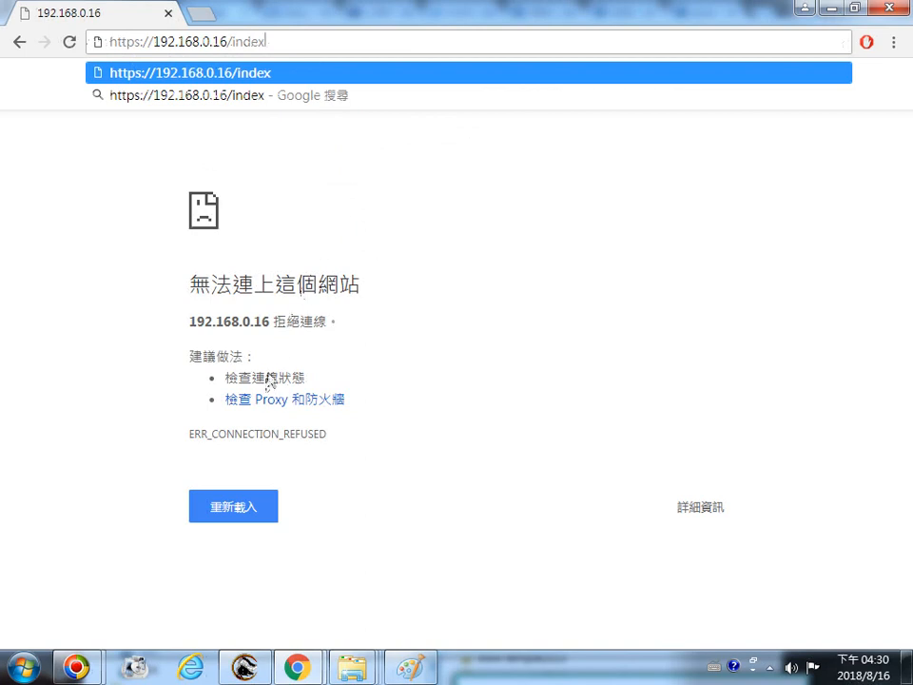
pyautogui.press('Return')
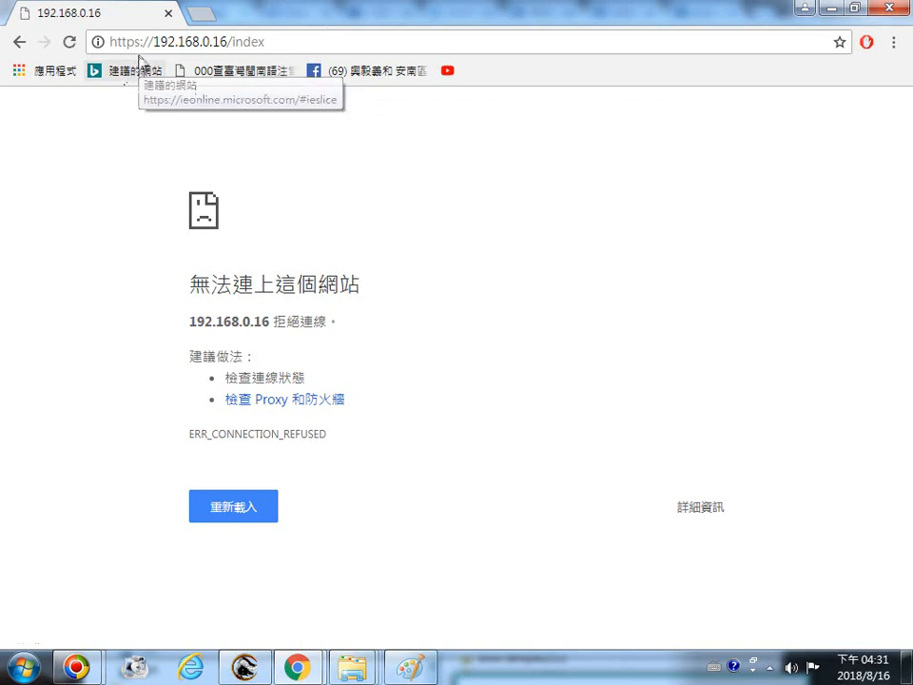
pyautogui.click(297, 46)
pyautogui.click(298, 46)
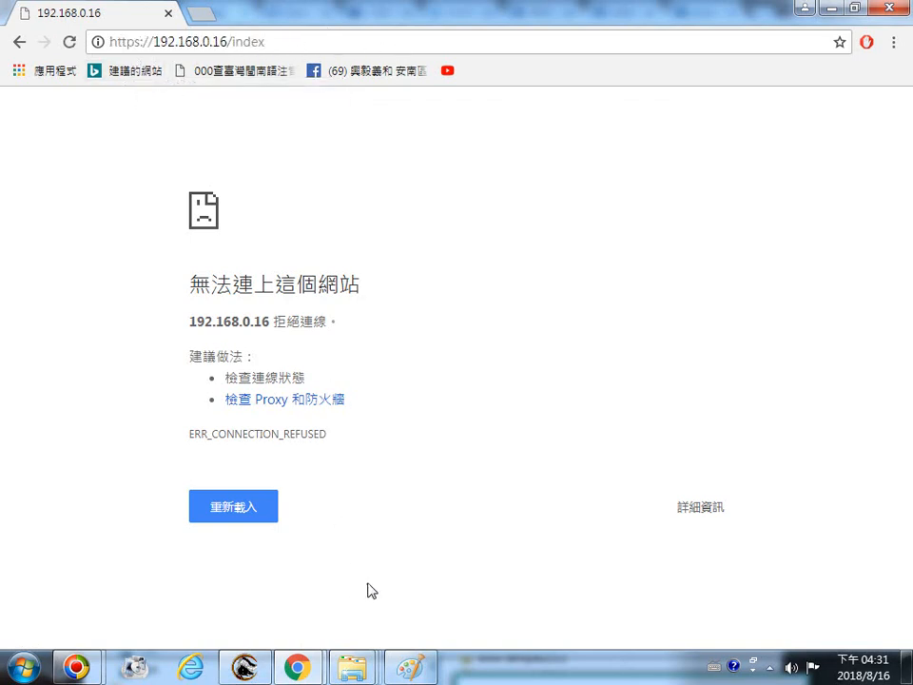
pyautogui.write('.')
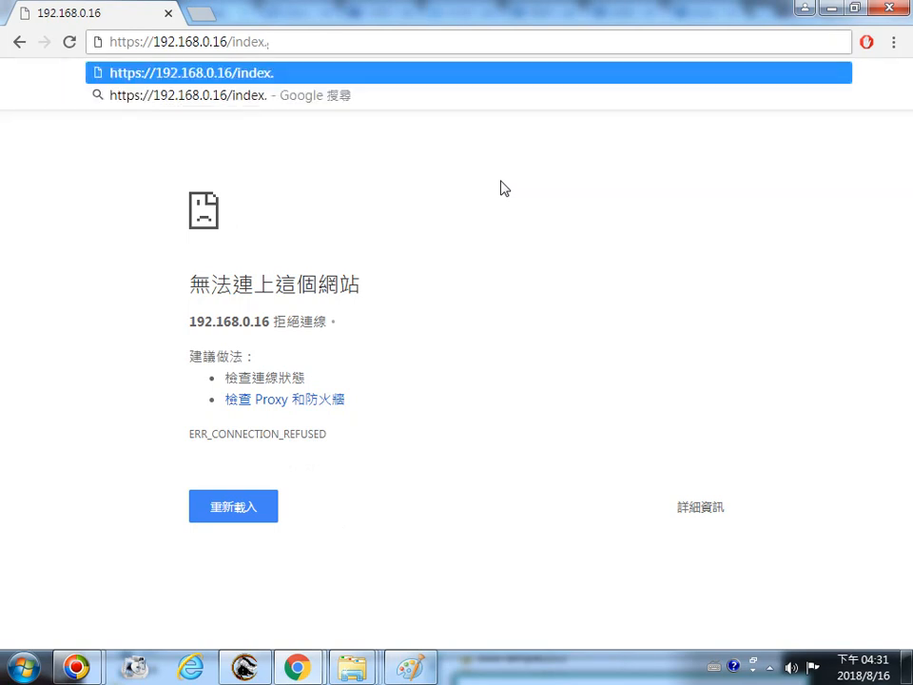
pyautogui.write('php')
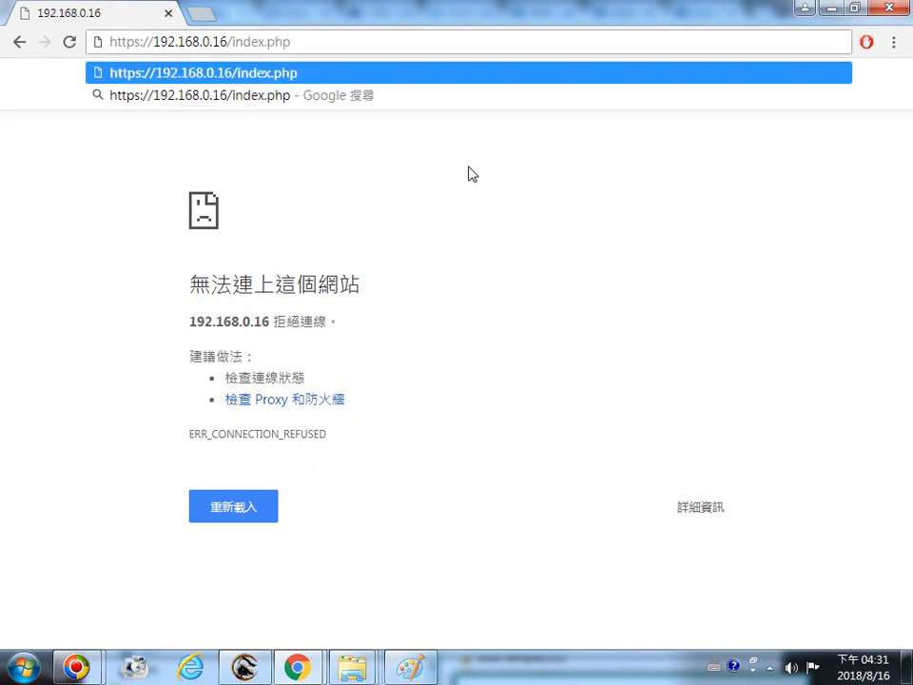
pyautogui.press('Return')
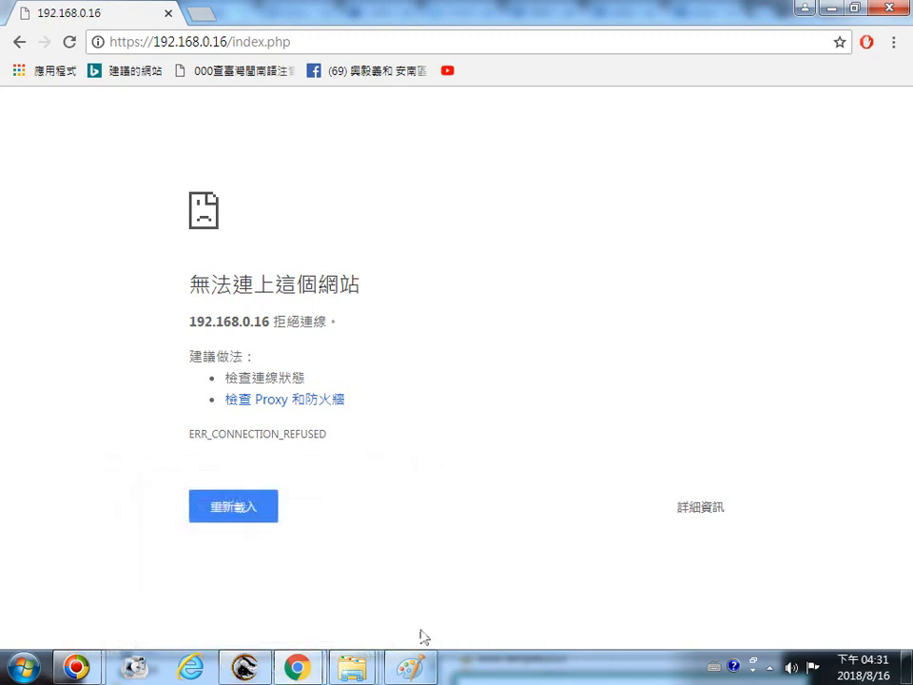
# Bring up the www folder window and, in a second Explorer window, open the AppServ folder on local disk C:
pyautogui.moveTo(411, 671)
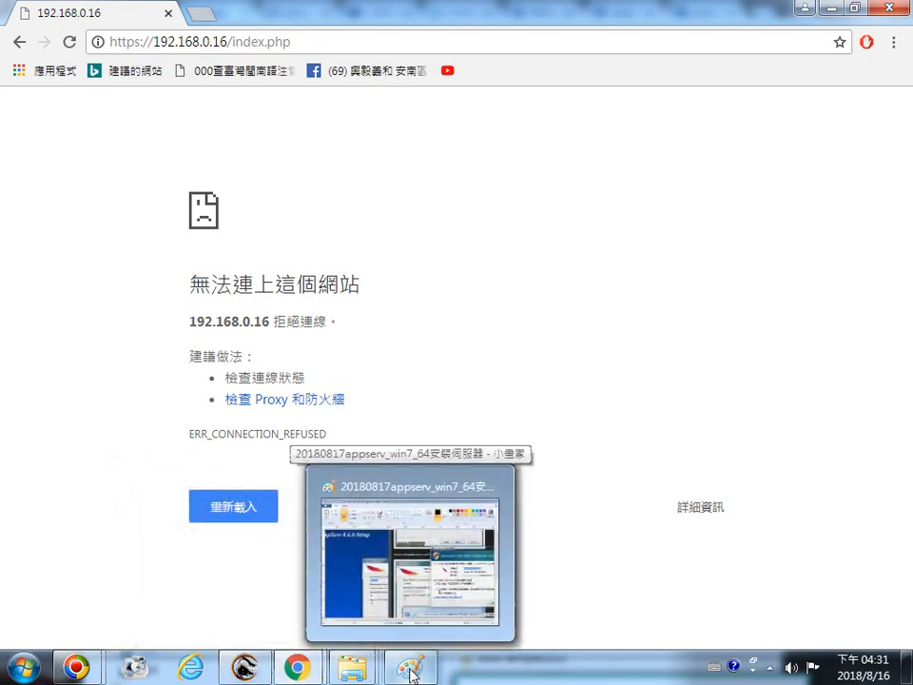
pyautogui.moveTo(352, 669)
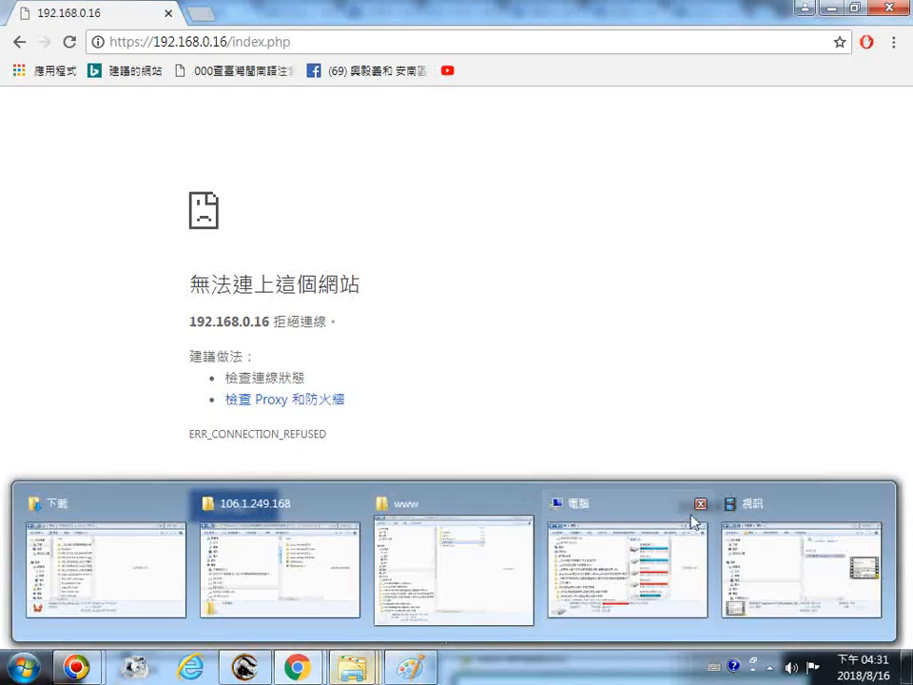
pyautogui.click(445, 499)
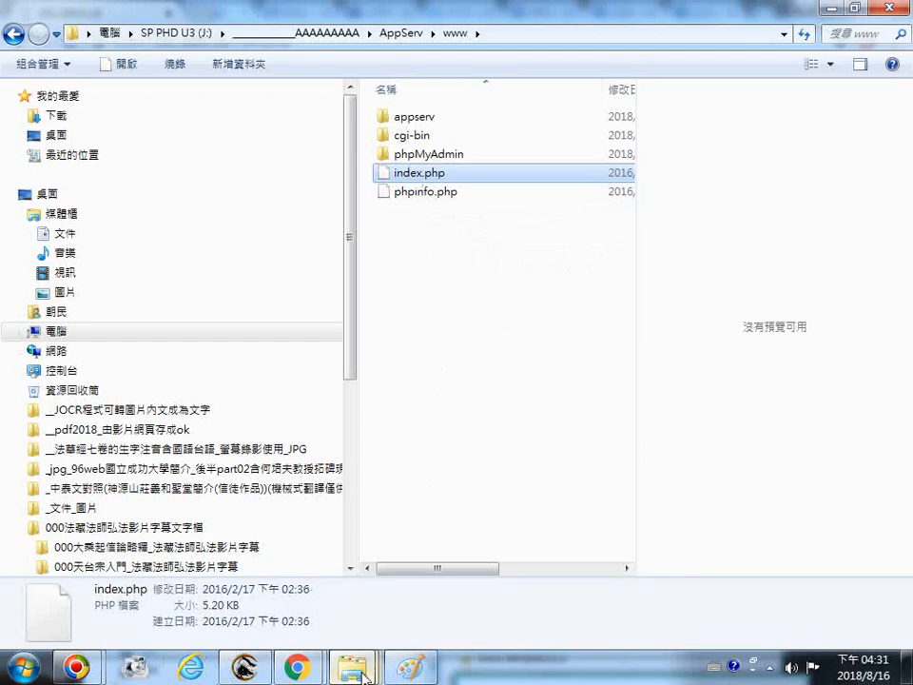
pyautogui.moveTo(364, 676)
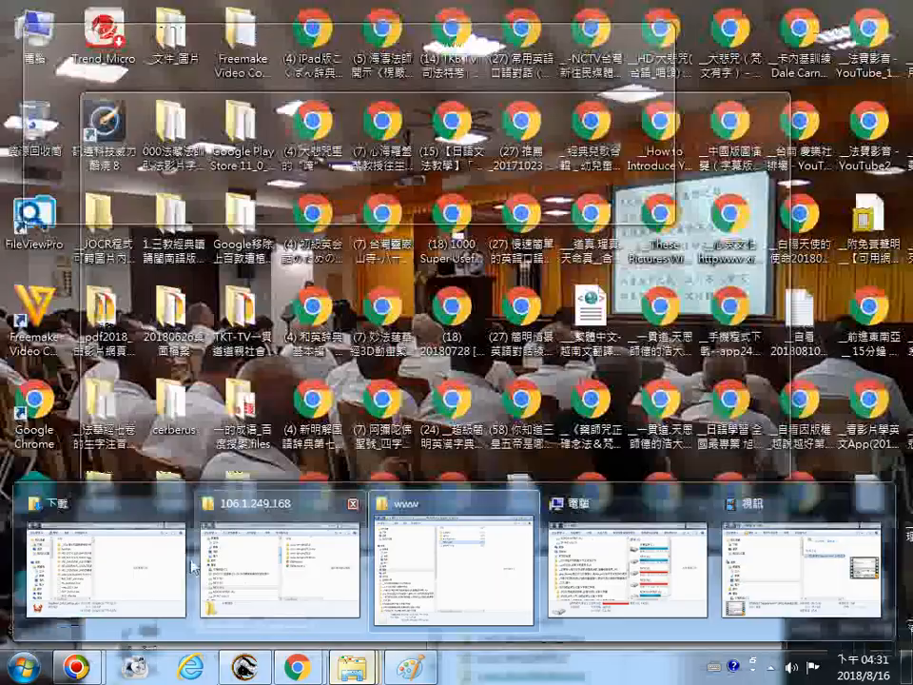
pyautogui.click(181, 568)
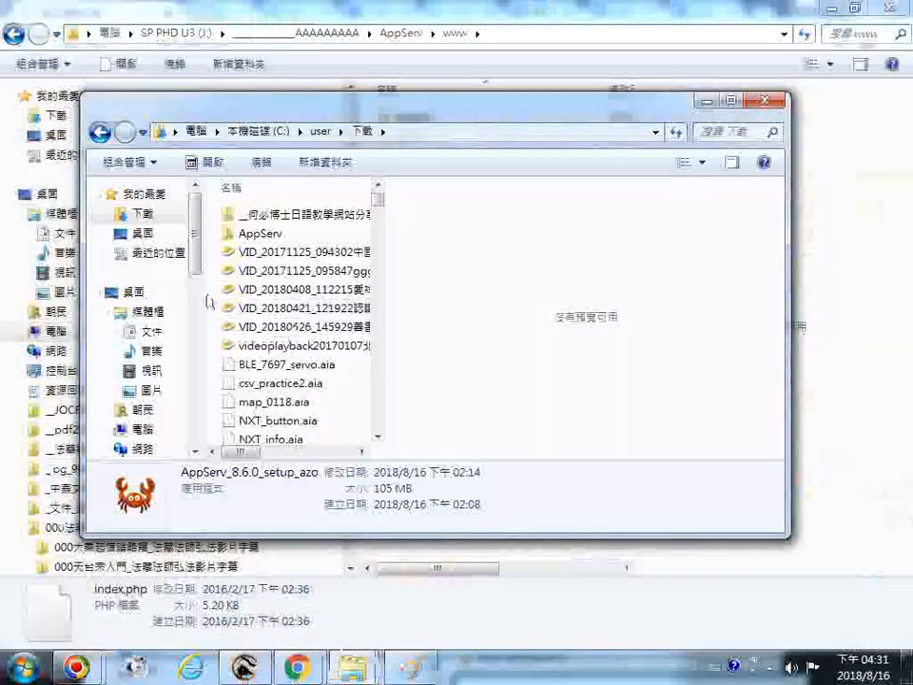
pyautogui.scroll(-3, 197, 314)
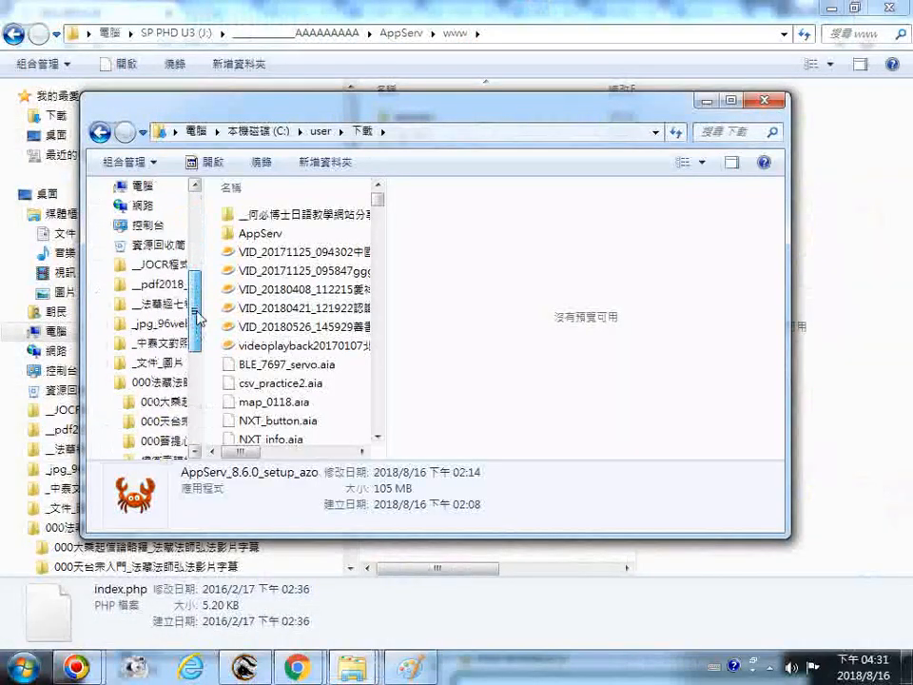
pyautogui.scroll(5, 198, 313)
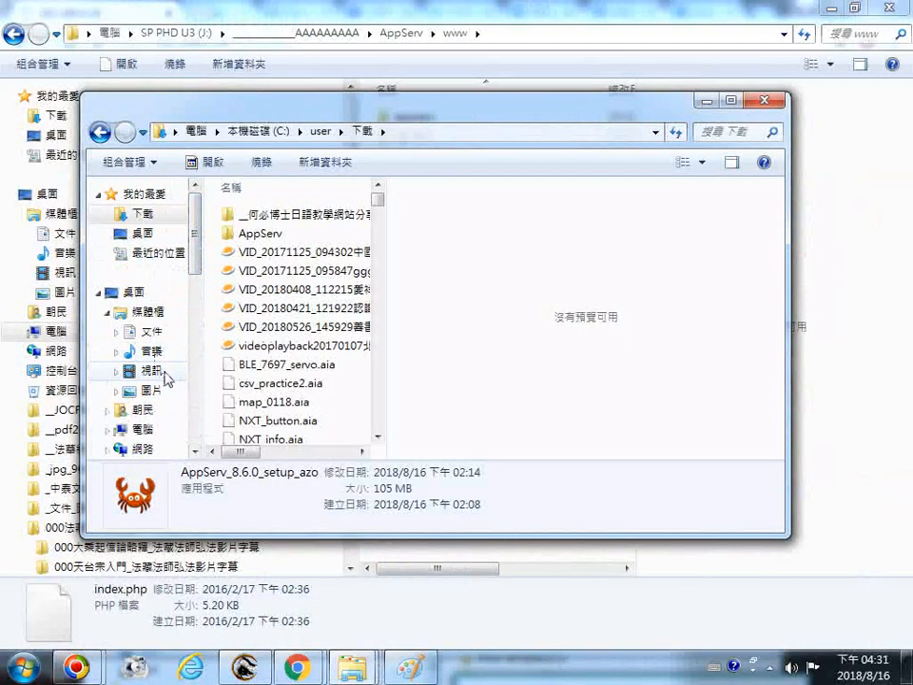
pyautogui.click(141, 429)
pyautogui.doubleClick(456, 223)
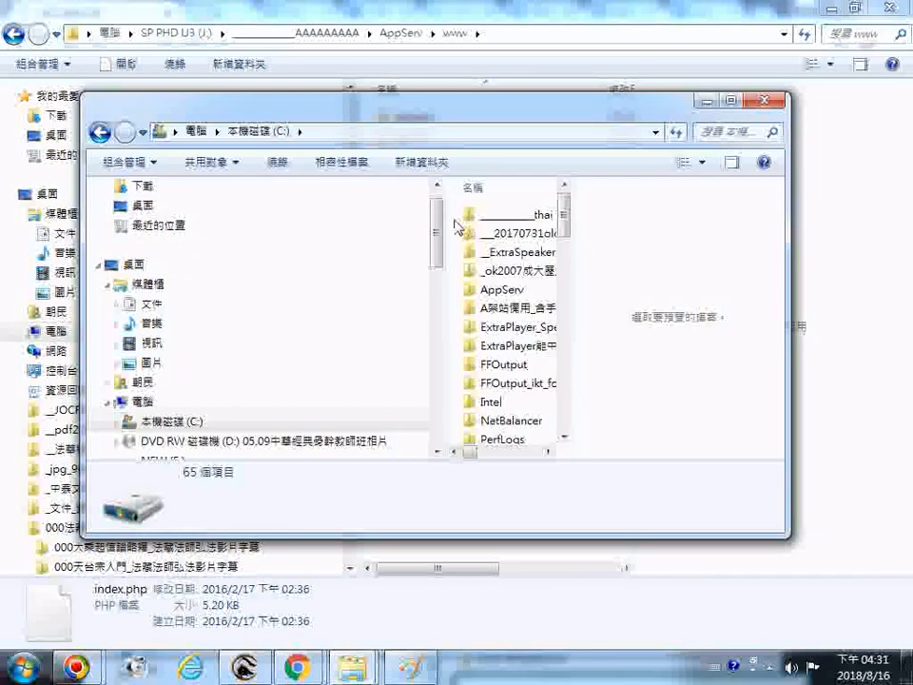
pyautogui.doubleClick(501, 289)
pyautogui.scroll(-3, 521, 319)
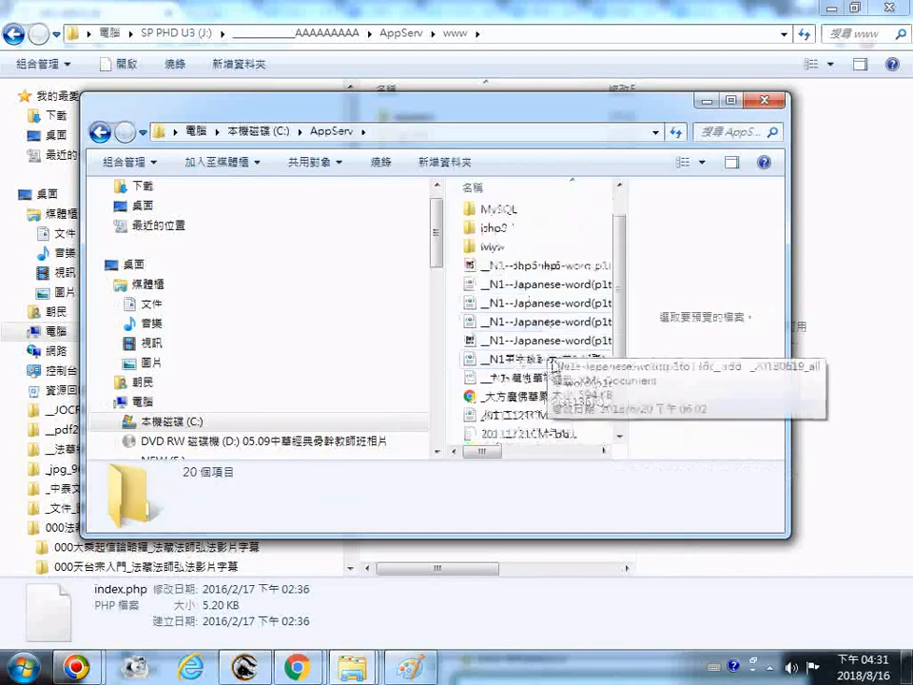
# Copy the index HTML file from C:\AppServ and paste it into the AppServ www folder
pyautogui.click(472, 416)
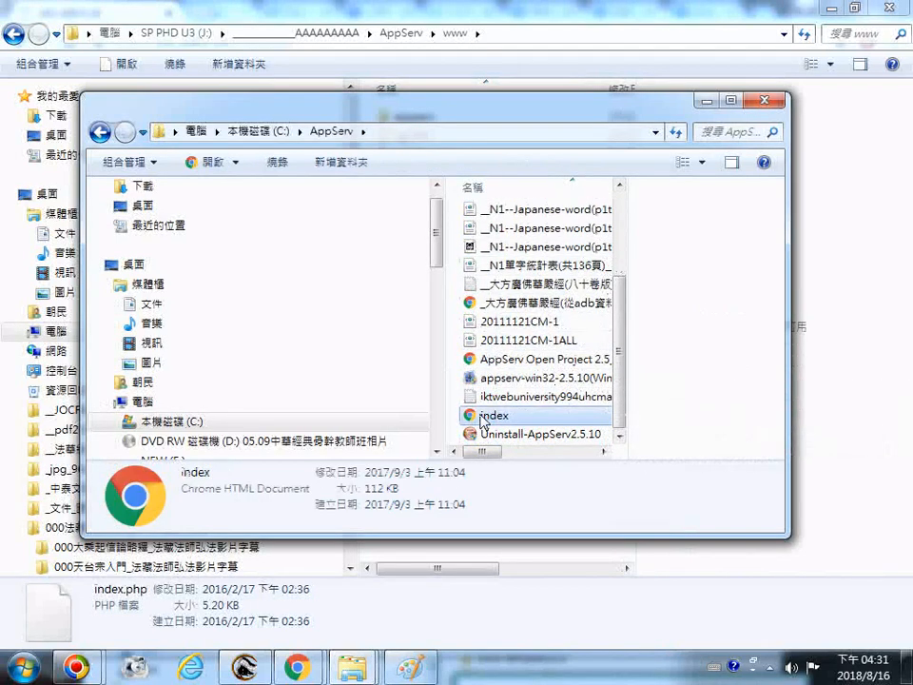
pyautogui.rightClick(473, 416)
pyautogui.click(533, 306)
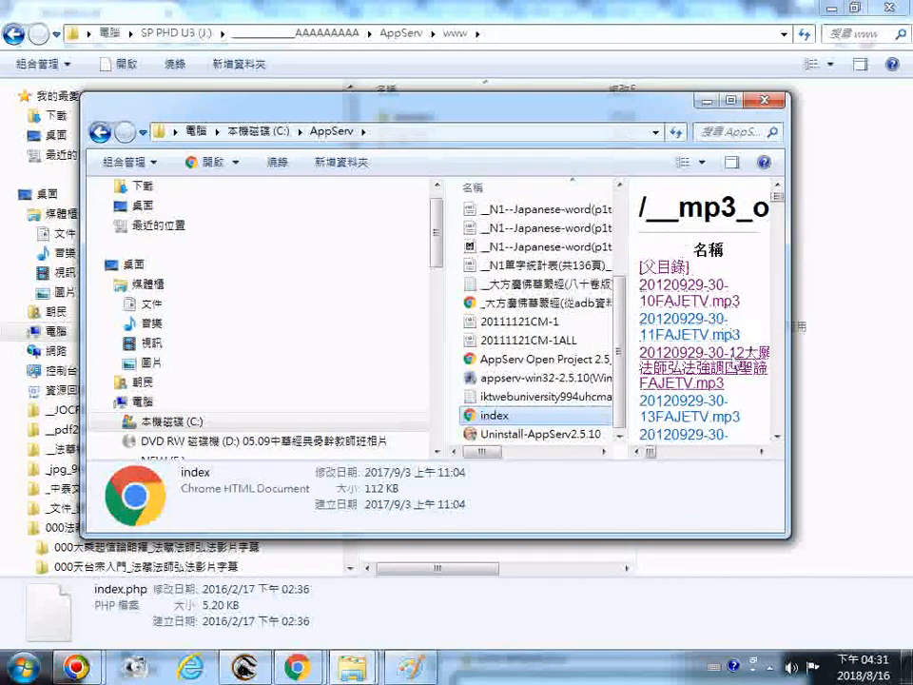
pyautogui.moveTo(617, 115); pyautogui.dragTo(352, 470)
pyautogui.click(435, 276)
pyautogui.rightClick(409, 276)
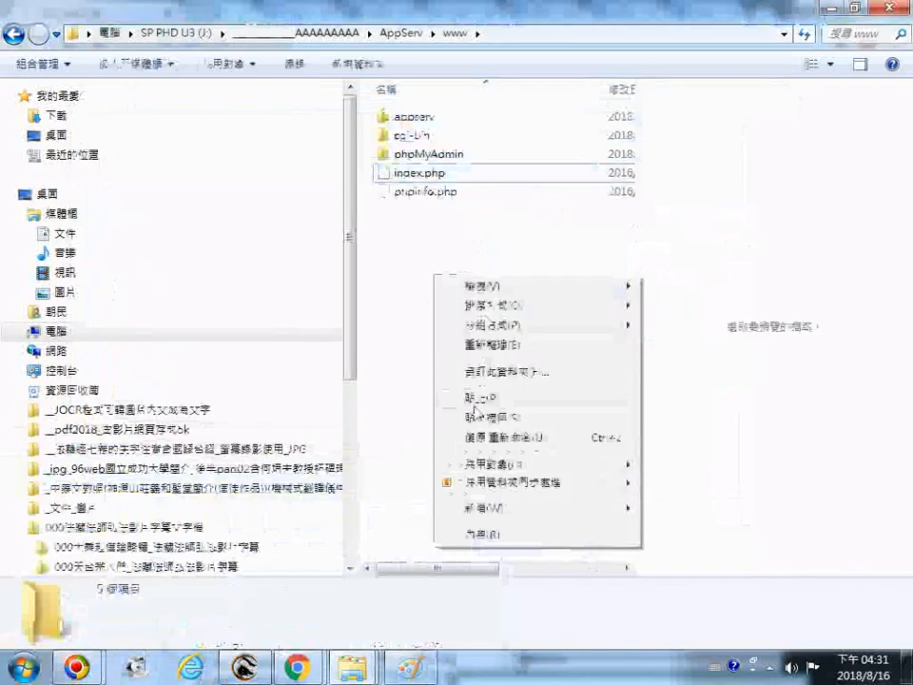
pyautogui.click(506, 394)
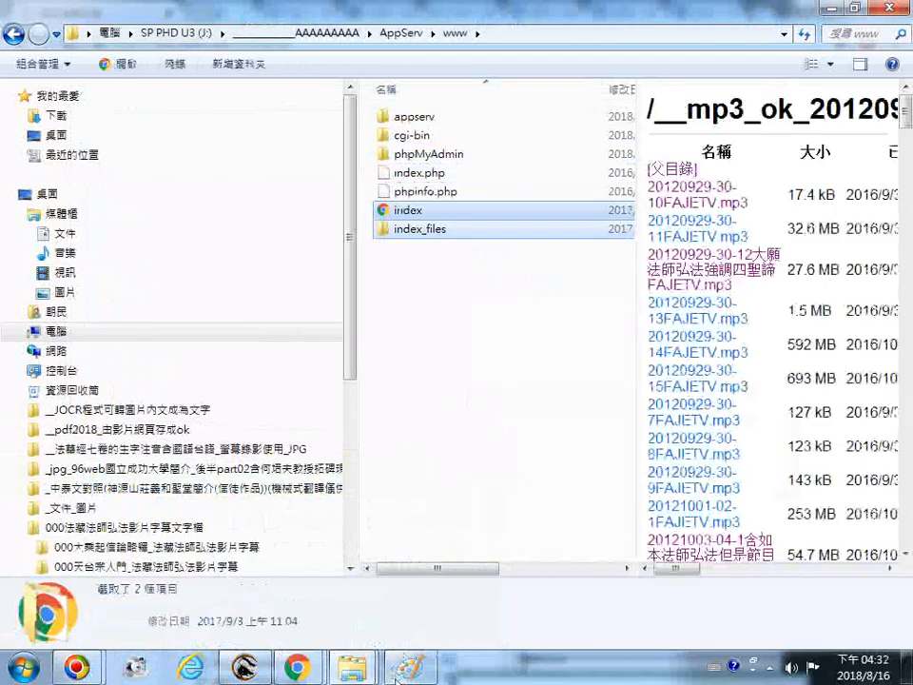
pyautogui.moveTo(389, 676)
pyautogui.moveTo(297, 668)
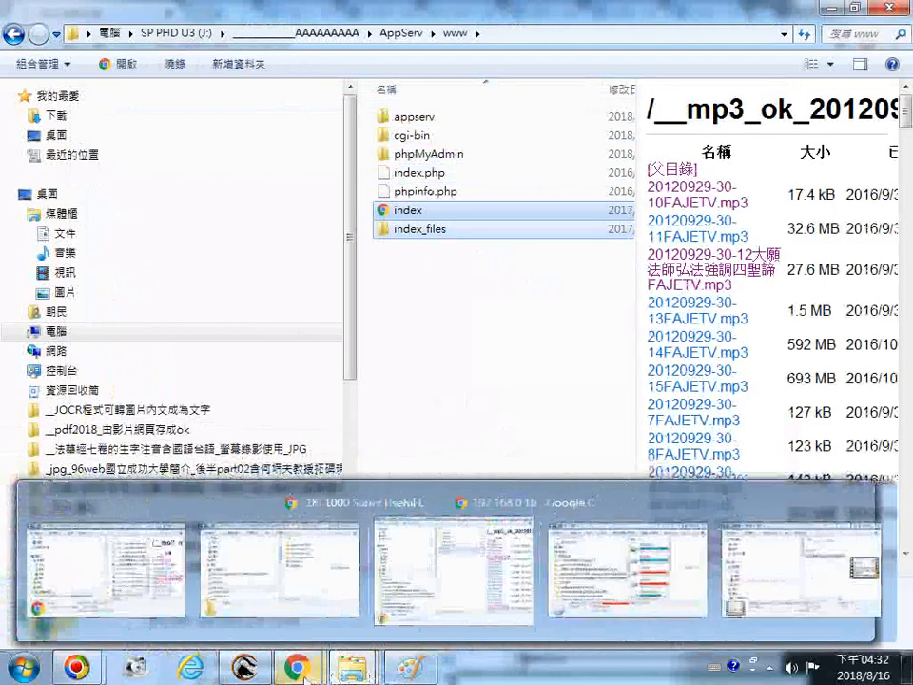
pyautogui.click(335, 555)
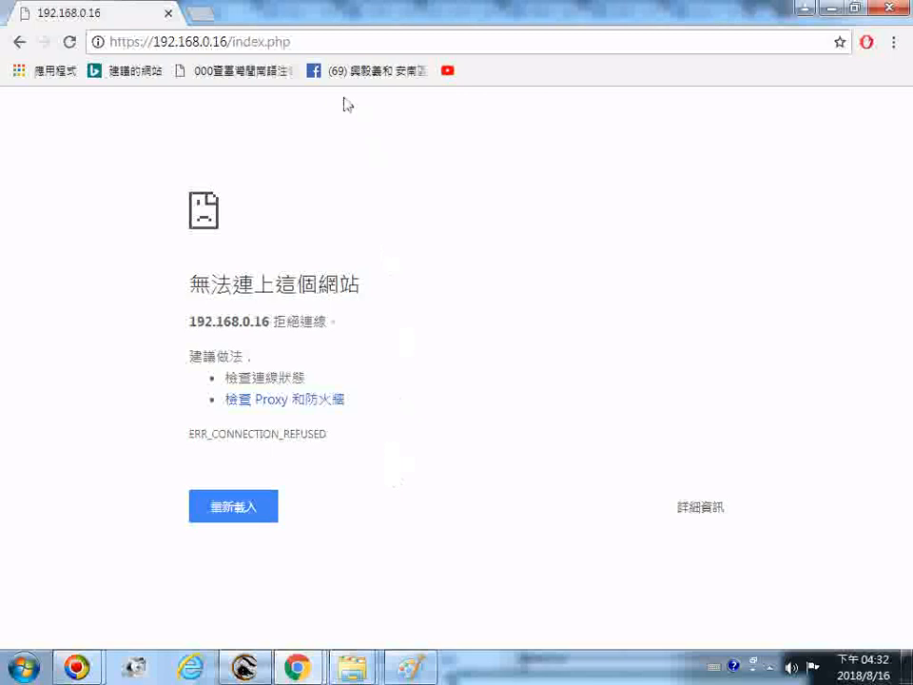
pyautogui.click(278, 43)
pyautogui.click(272, 44)
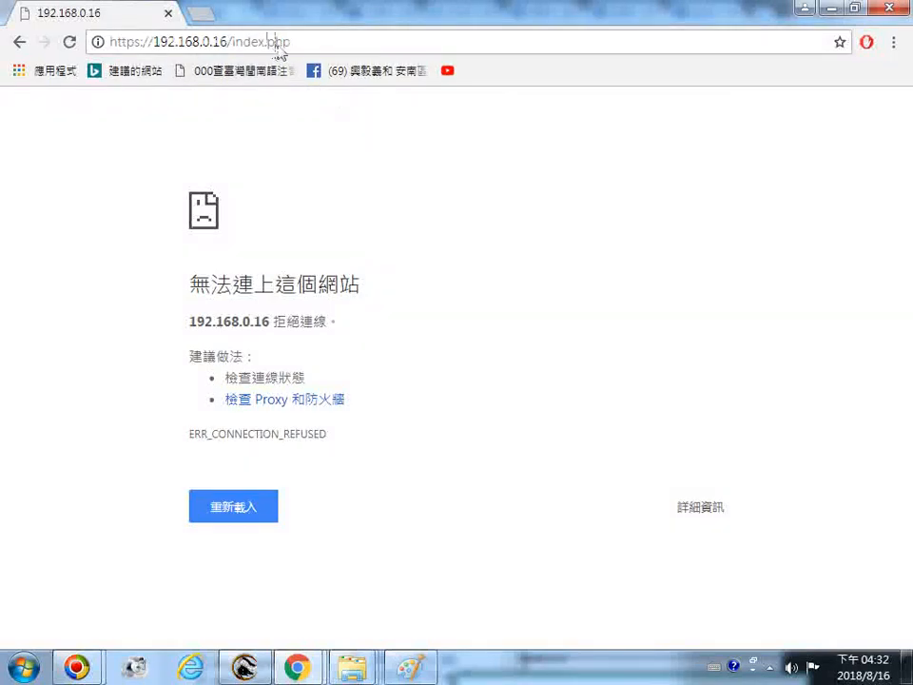
pyautogui.moveTo(276, 44); pyautogui.dragTo(326, 50)
pyautogui.press('BackSpace')
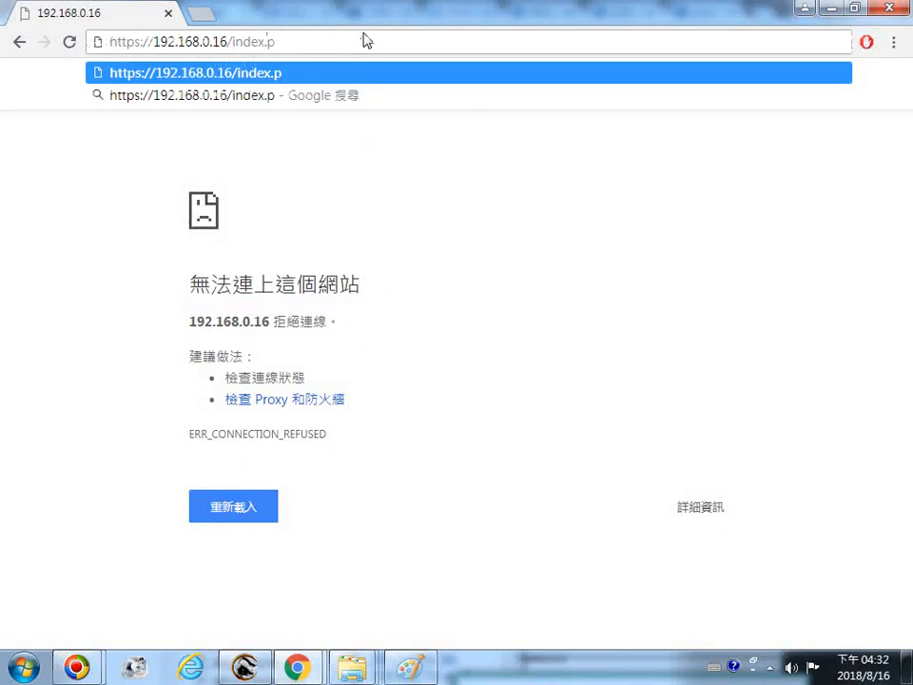
pyautogui.press('BackSpace')
pyautogui.write('ht')
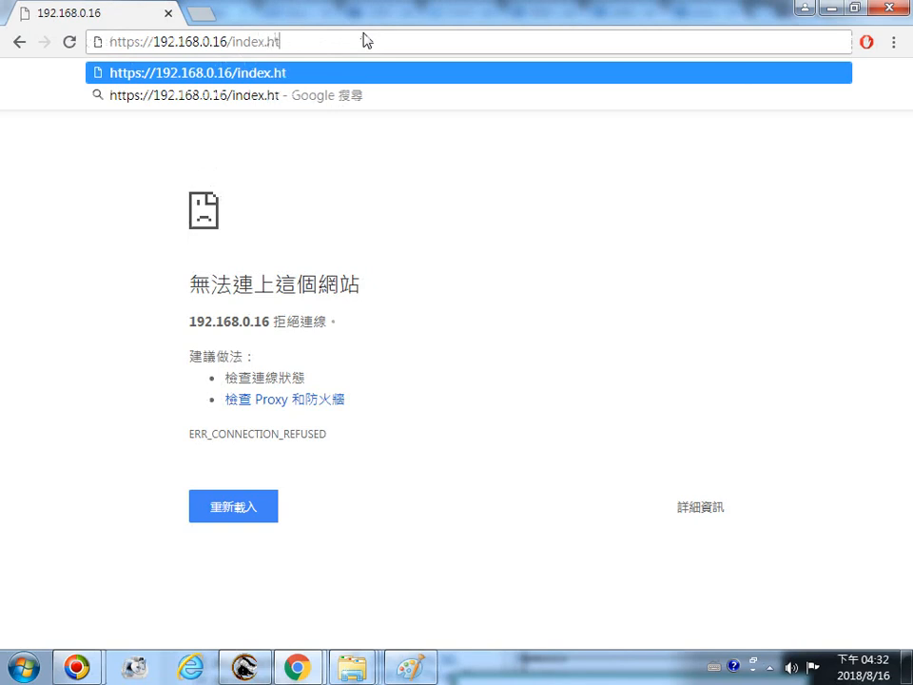
pyautogui.write('ml')
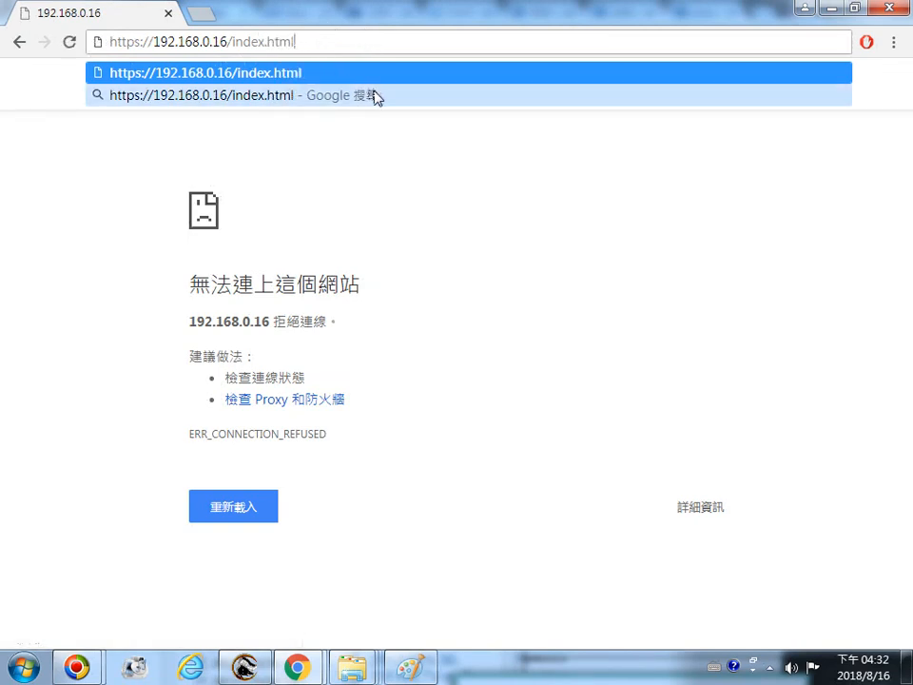
pyautogui.press('Return')
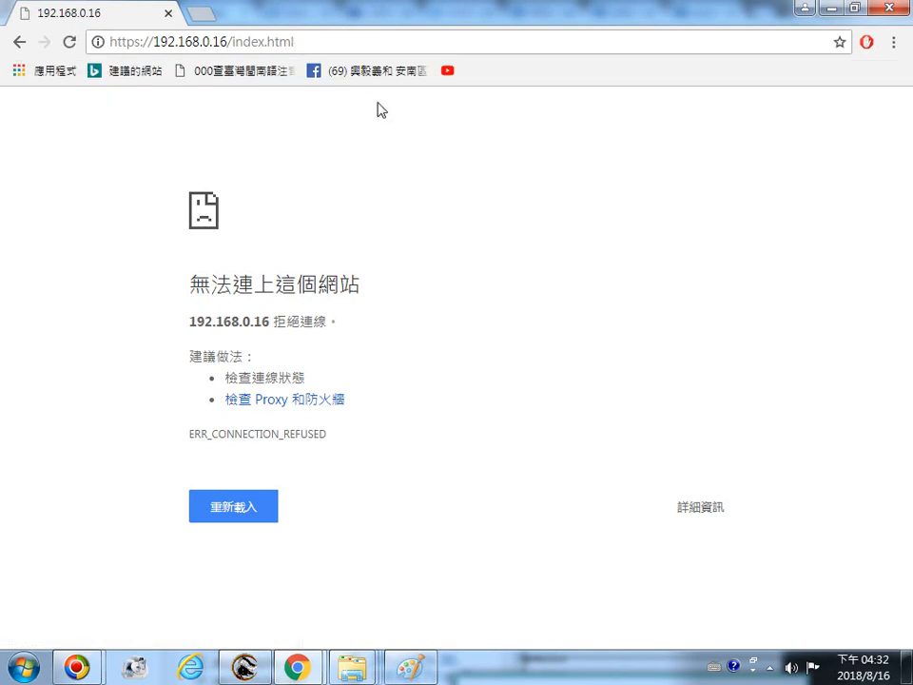
pyautogui.click(136, 49)
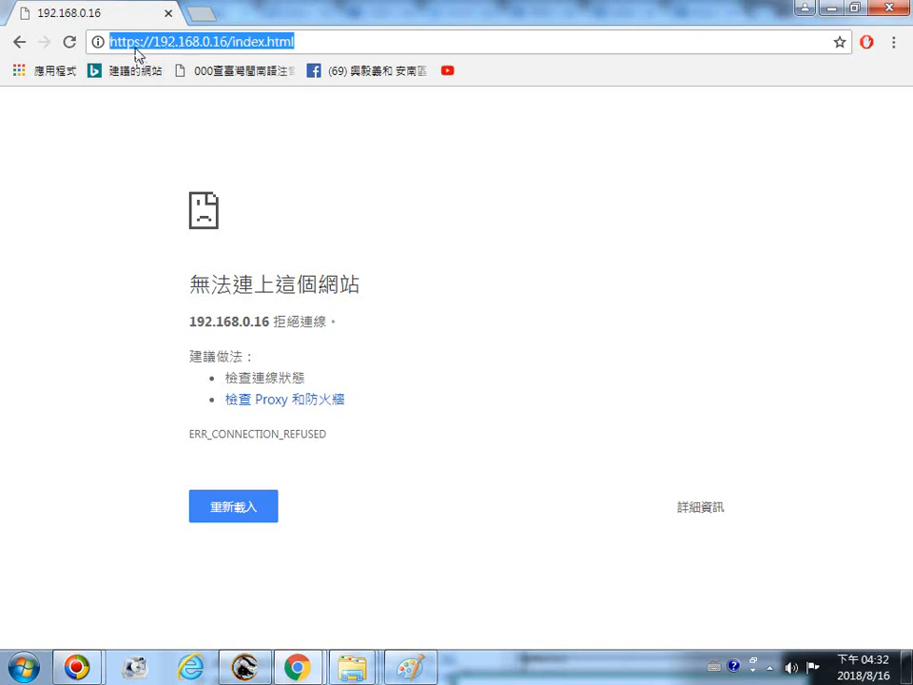
pyautogui.click(136, 49)
pyautogui.press('BackSpace')
pyautogui.press('BackSpace')
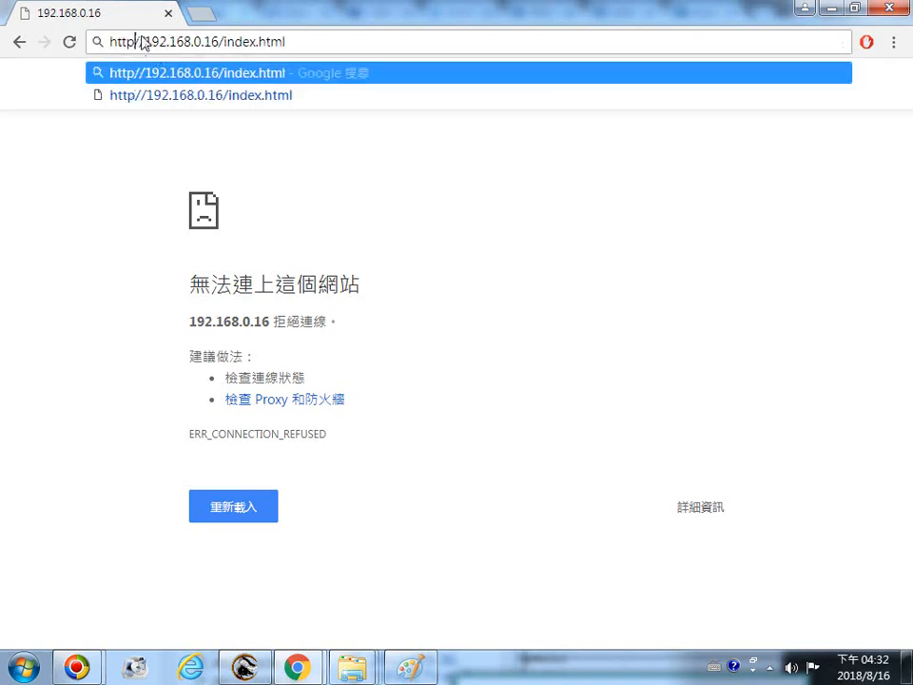
pyautogui.write(':')
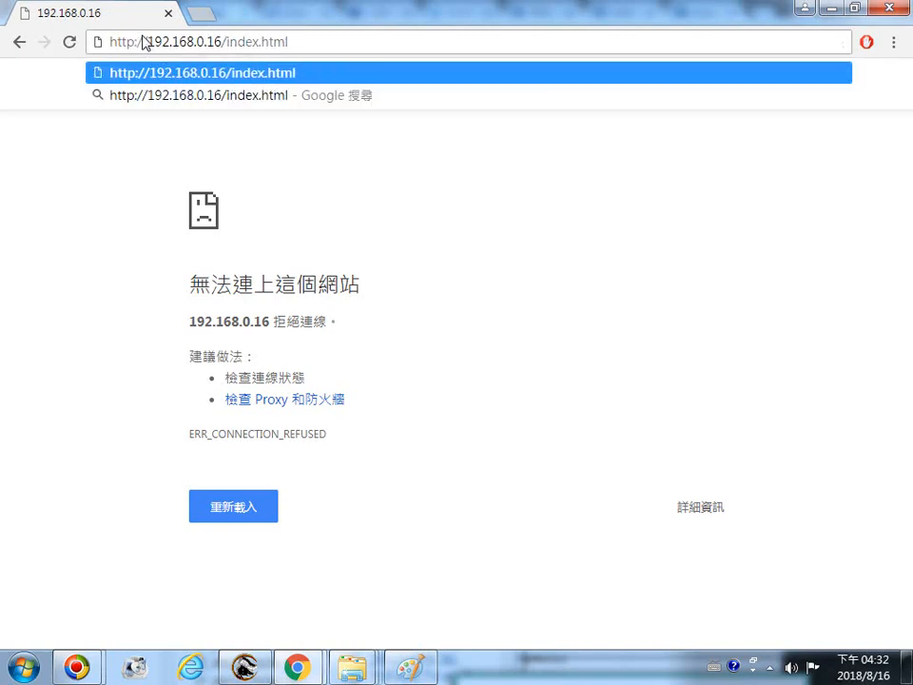
pyautogui.press('Return')
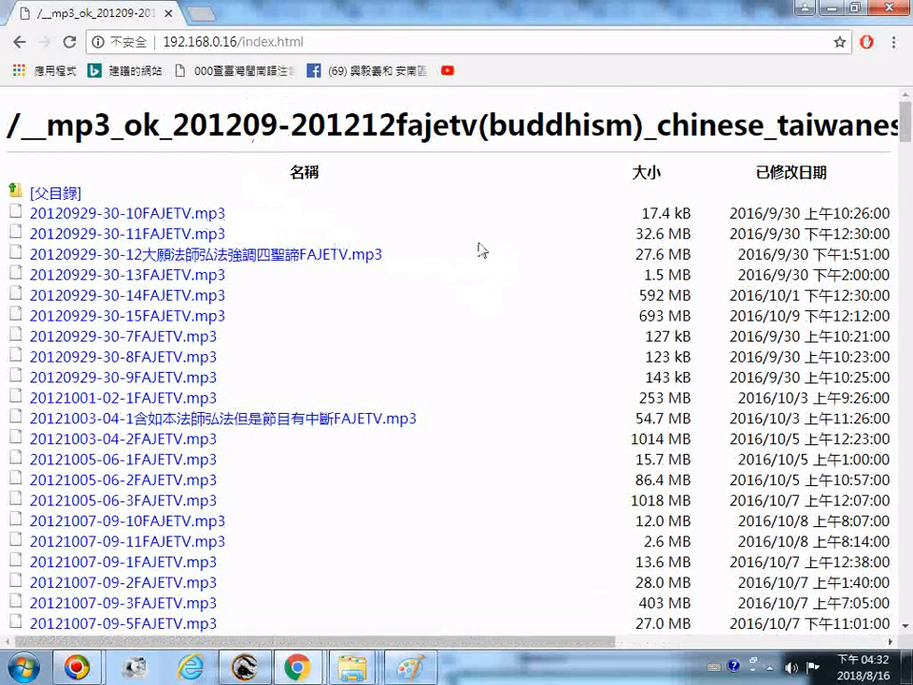
# Scroll through the served file listing page, then reload it and go back to the previous address
pyautogui.scroll(-10, 469, 408)
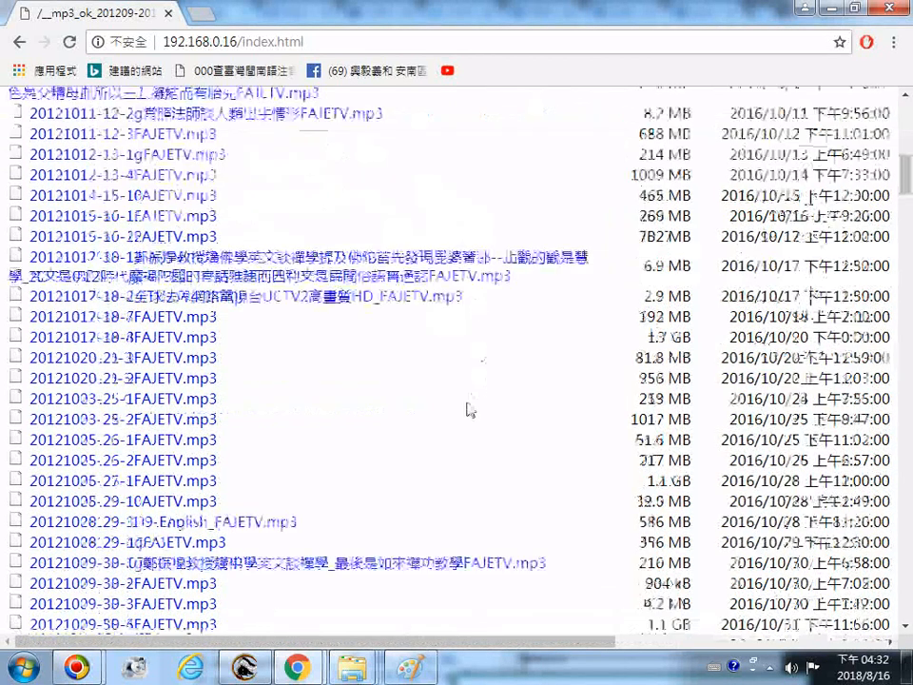
pyautogui.scroll(-5, 451, 400)
pyautogui.scroll(-8, 444, 375)
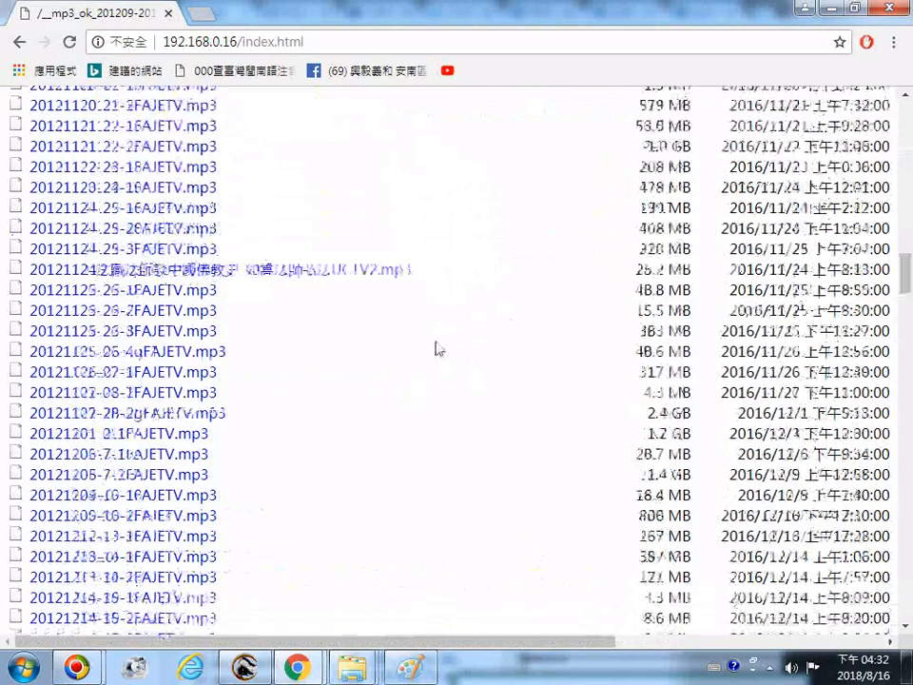
pyautogui.scroll(10, 440, 357)
pyautogui.scroll(-8, 442, 366)
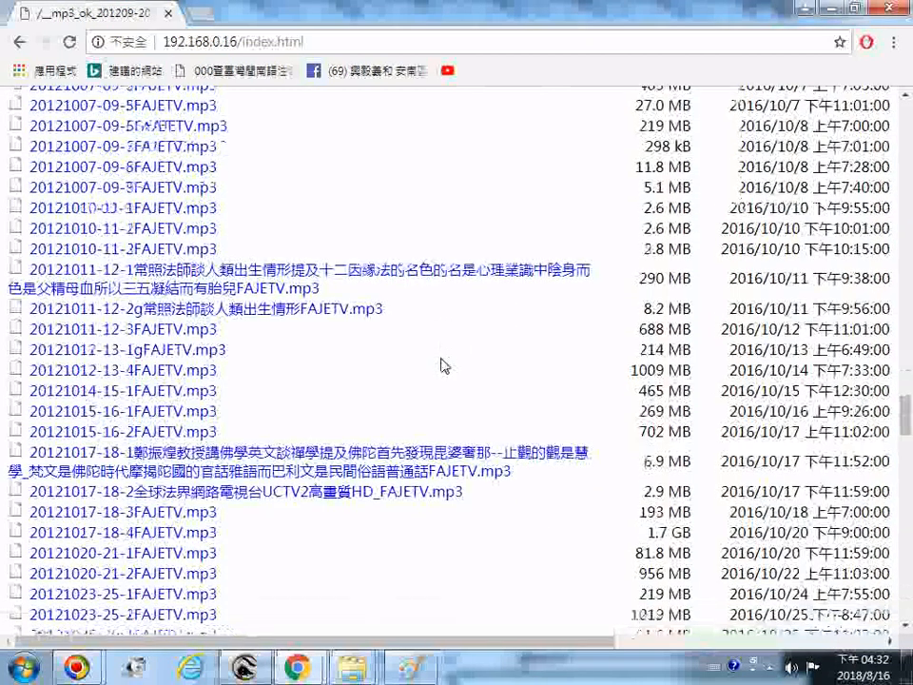
pyautogui.scroll(-12, 440, 364)
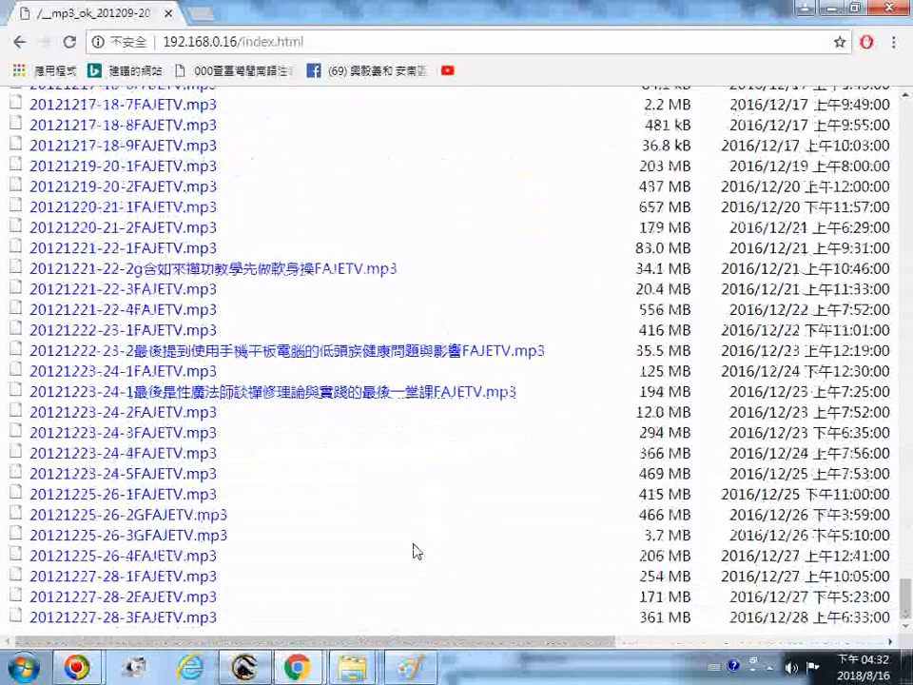
pyautogui.click(4, 672)
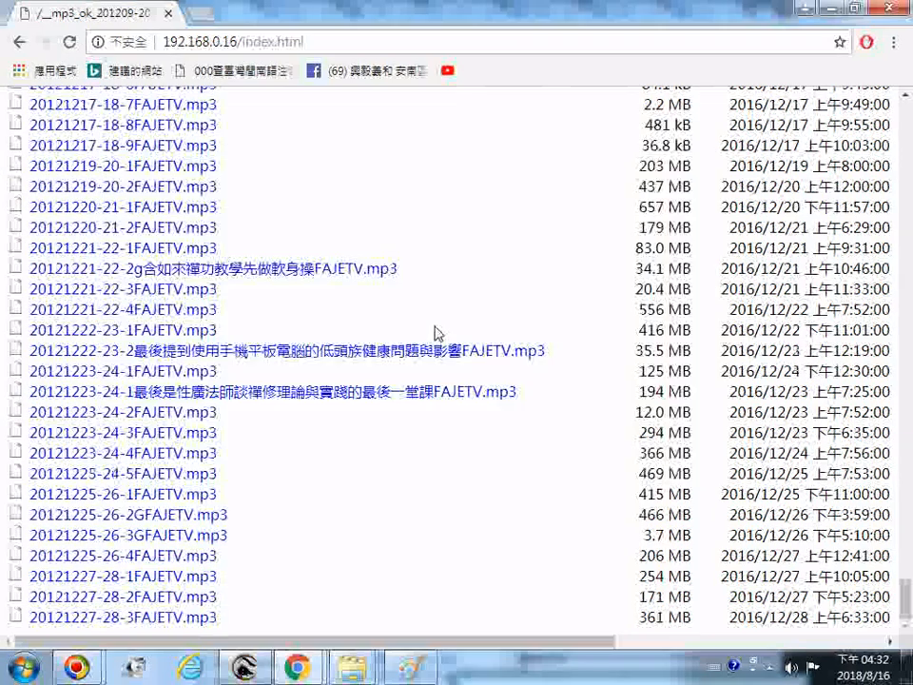
pyautogui.click(68, 42)
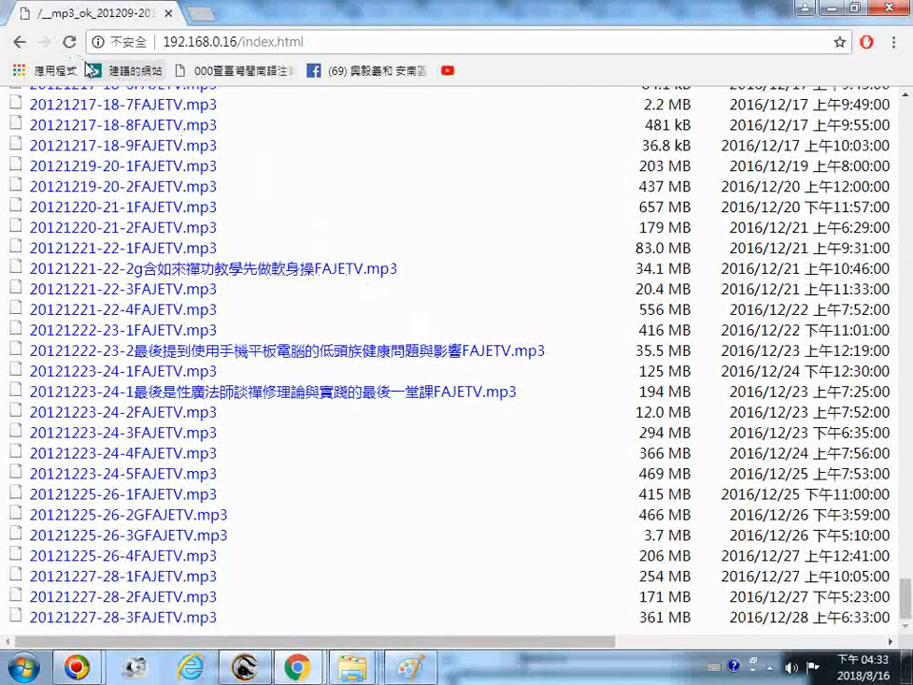
pyautogui.click(21, 43)
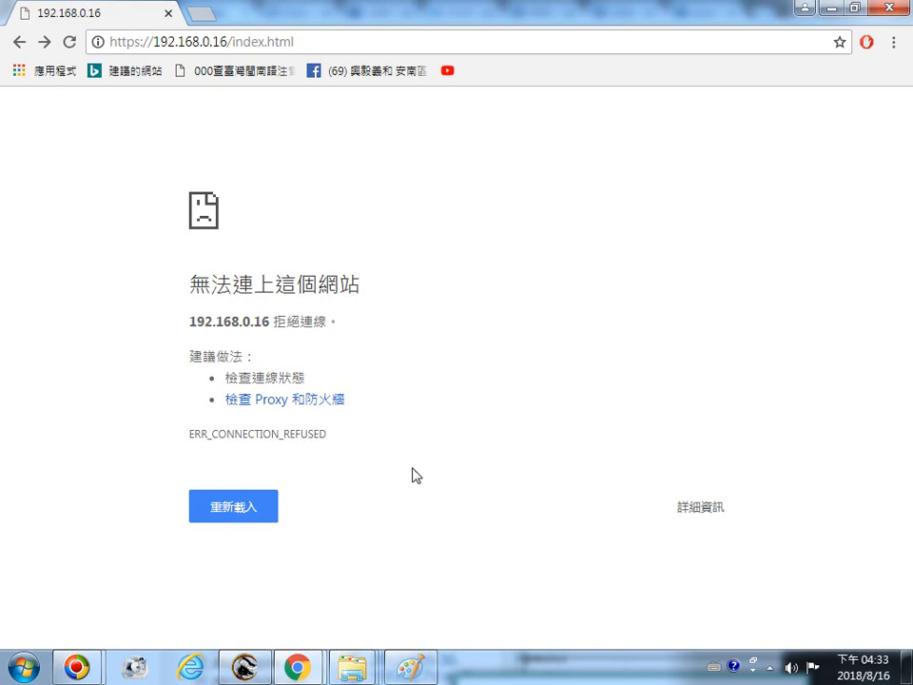
pyautogui.click(275, 403)
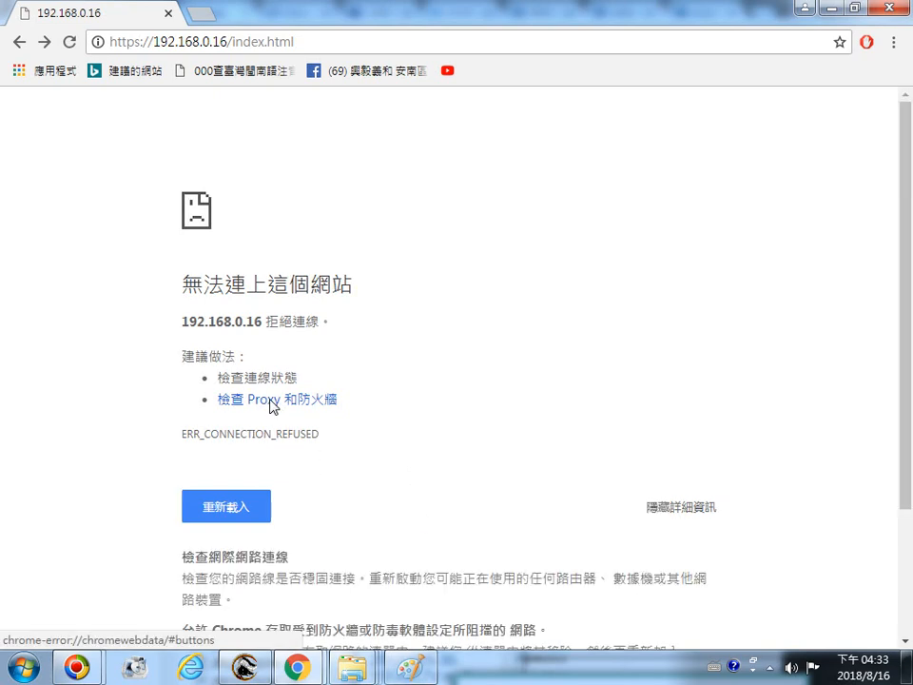
pyautogui.scroll(-3, 314, 419)
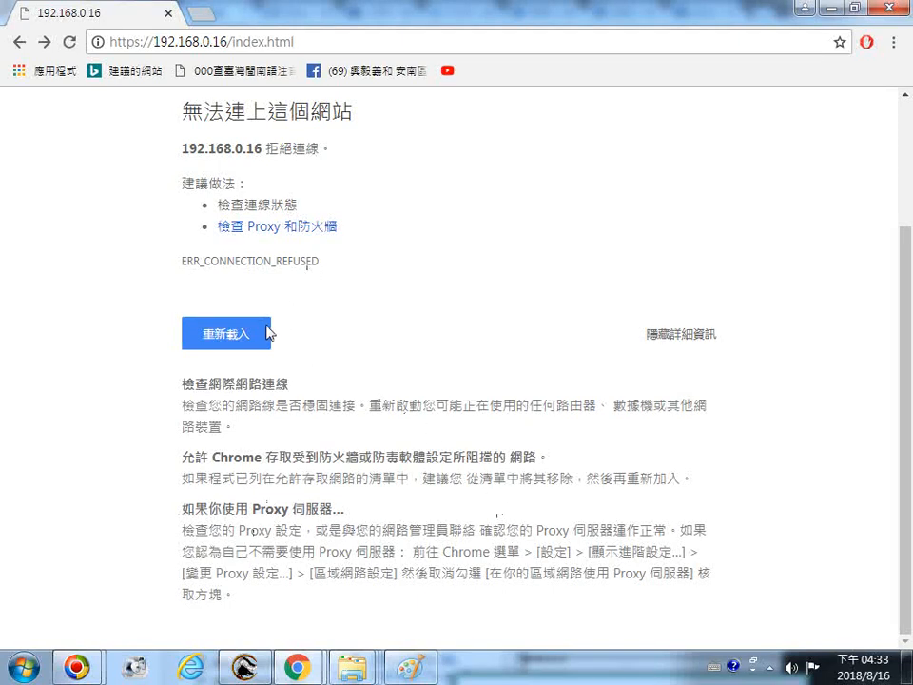
pyautogui.click(315, 228)
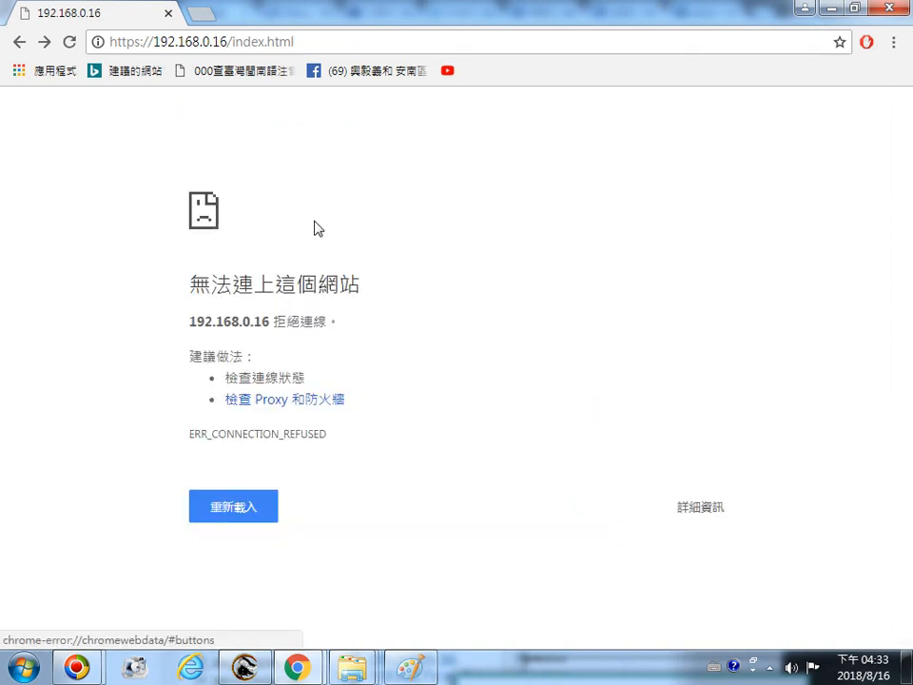
pyautogui.click(332, 409)
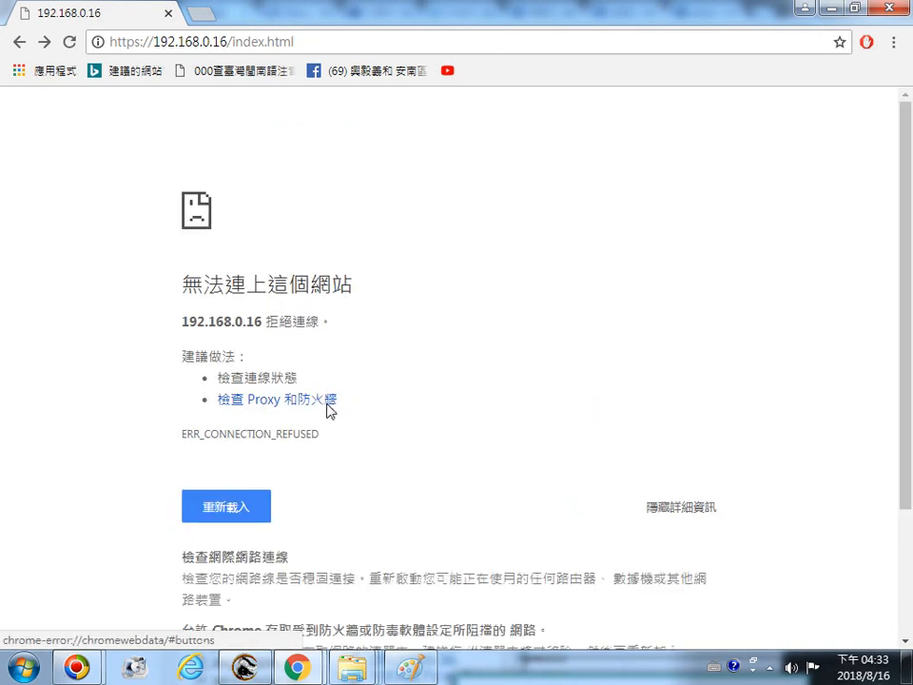
pyautogui.scroll(-3, 514, 381)
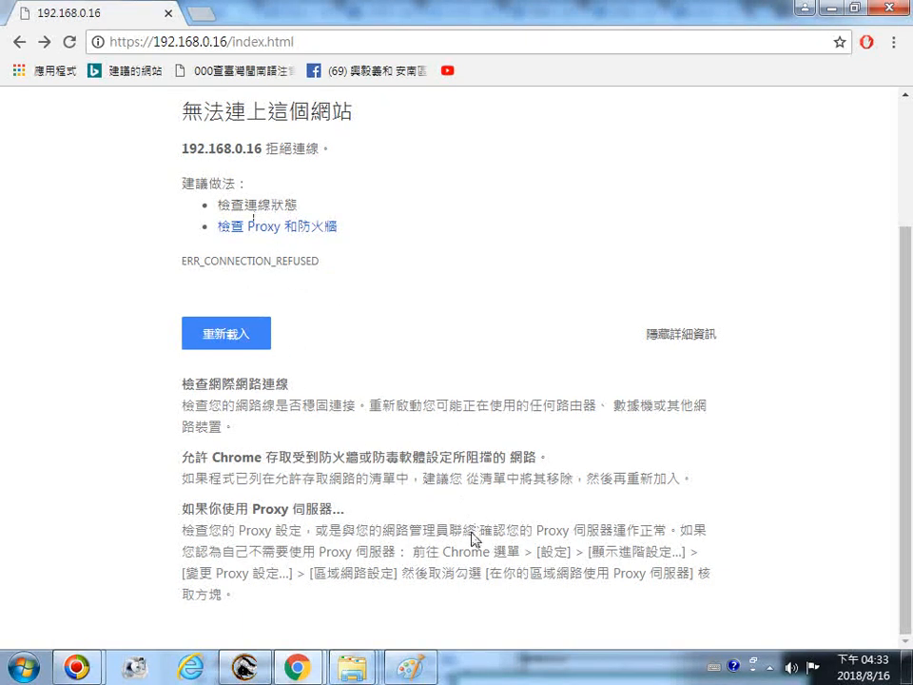
pyautogui.scroll(3, 529, 371)
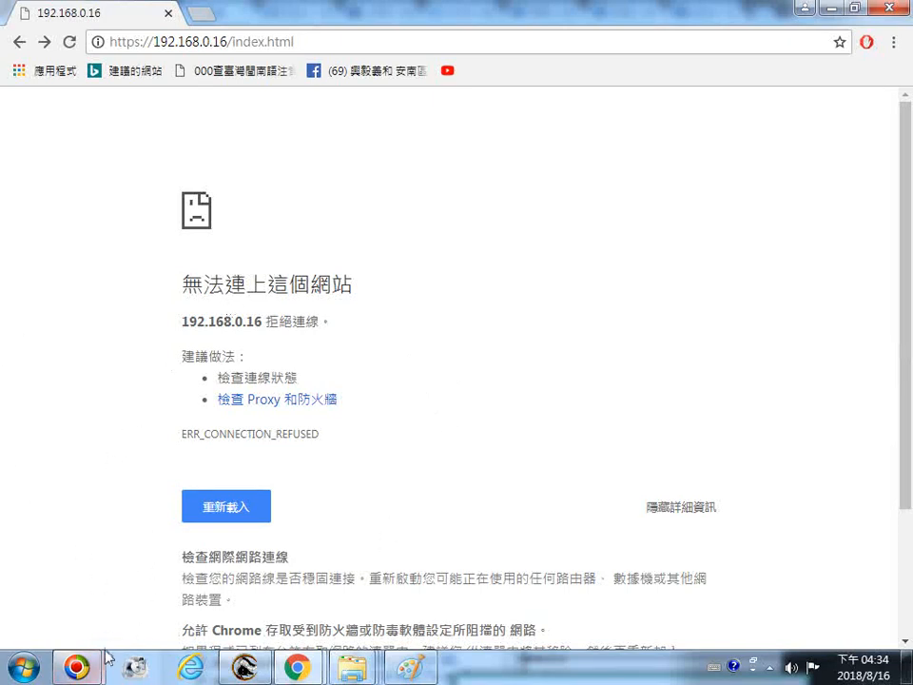
pyautogui.moveTo(73, 670)
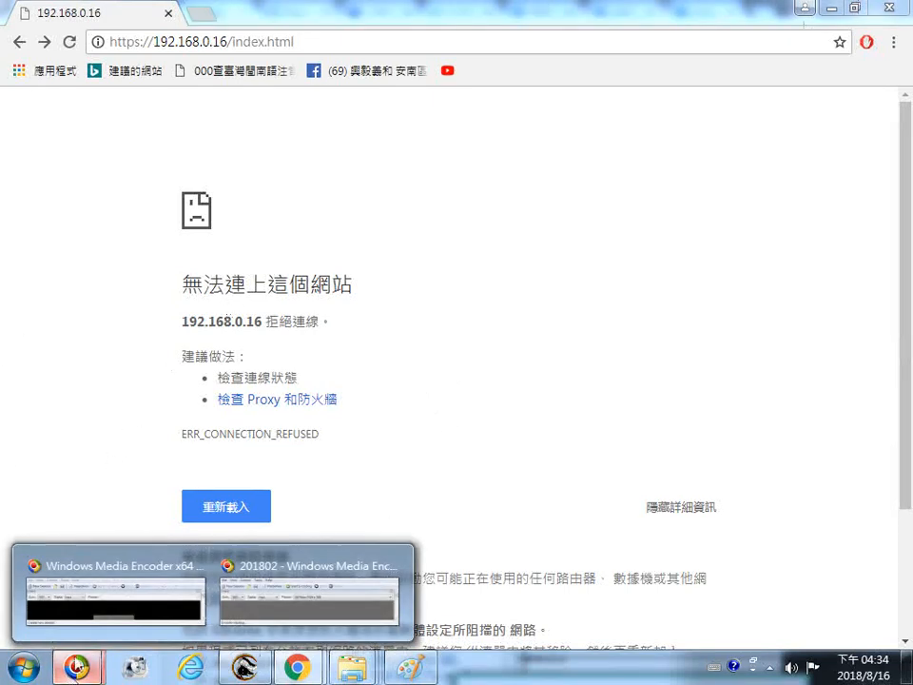